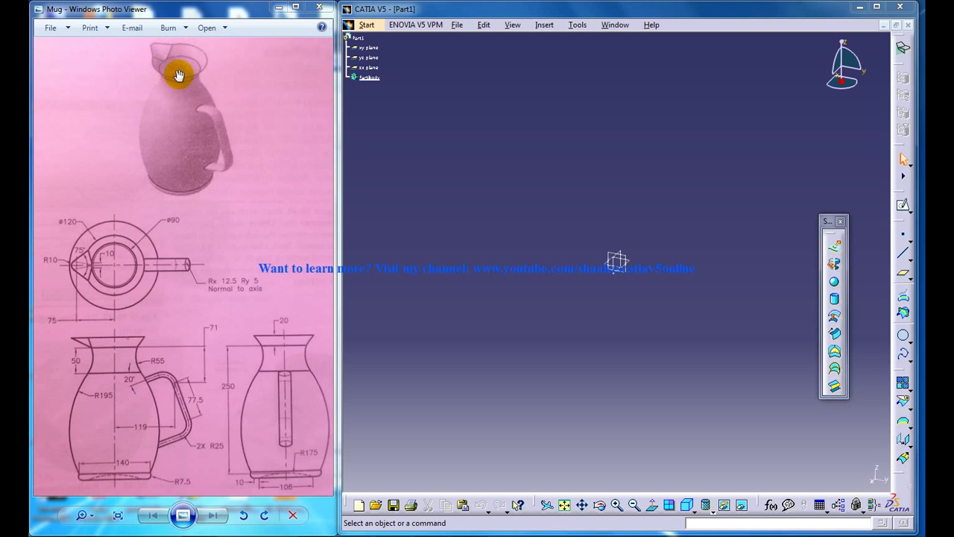
# - Start a sketch on the xy plane and draw a 90 mm diameter circle at the origin
pyautogui.click(630, 261)
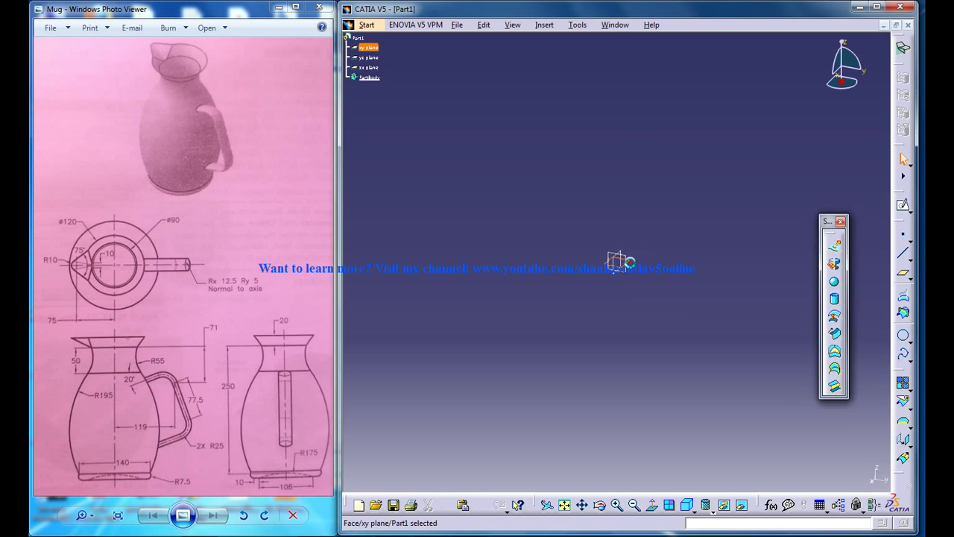
pyautogui.click(903, 204)
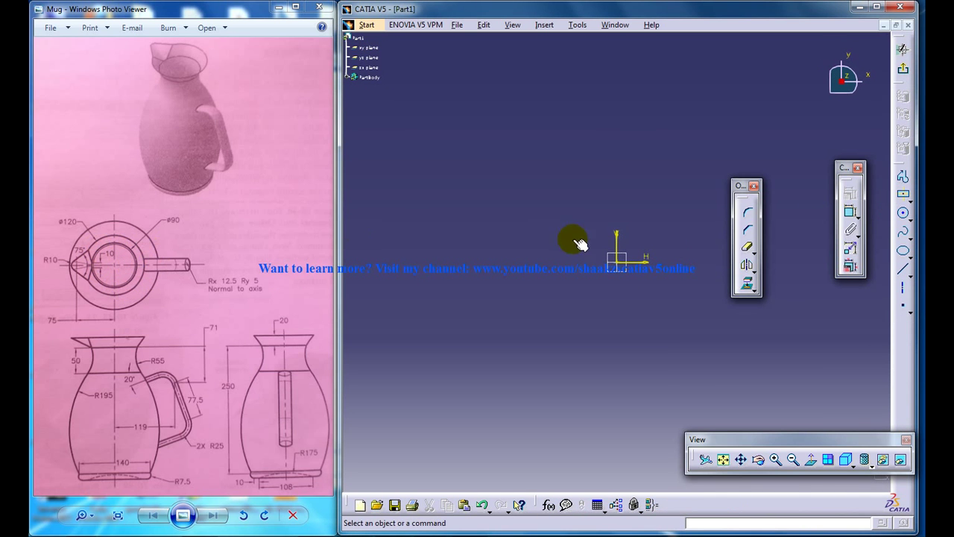
pyautogui.click(903, 212)
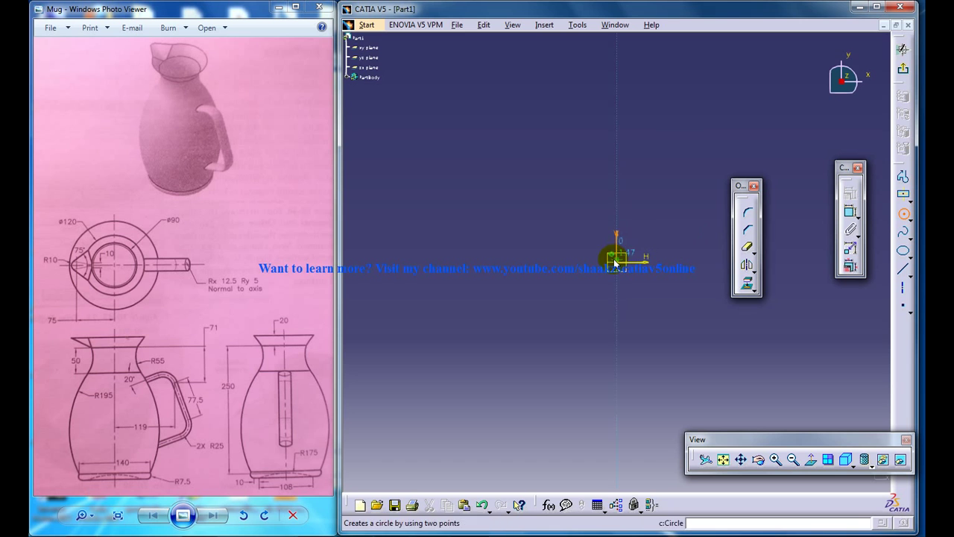
pyautogui.click(654, 216)
pyautogui.click(851, 213)
pyautogui.click(653, 216)
pyautogui.click(684, 199)
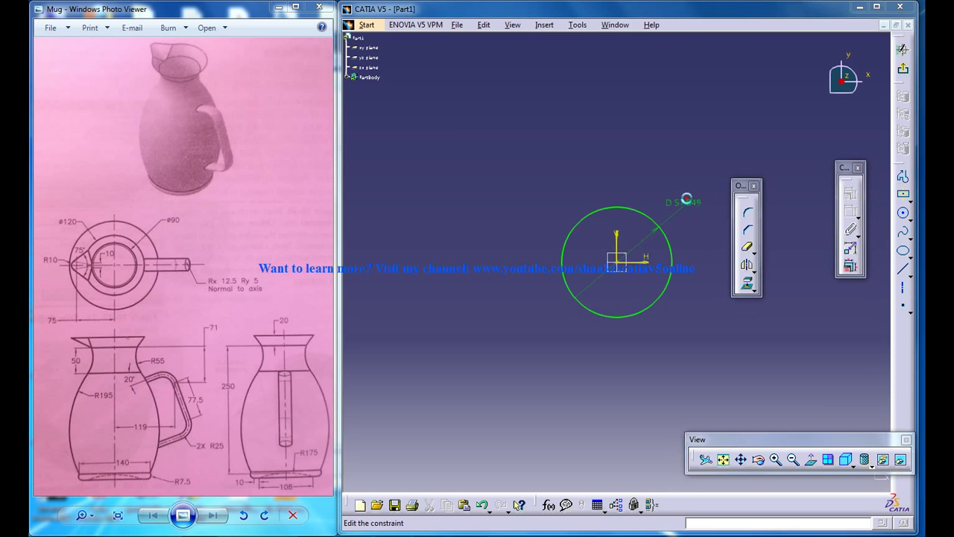
pyautogui.doubleClick(685, 200)
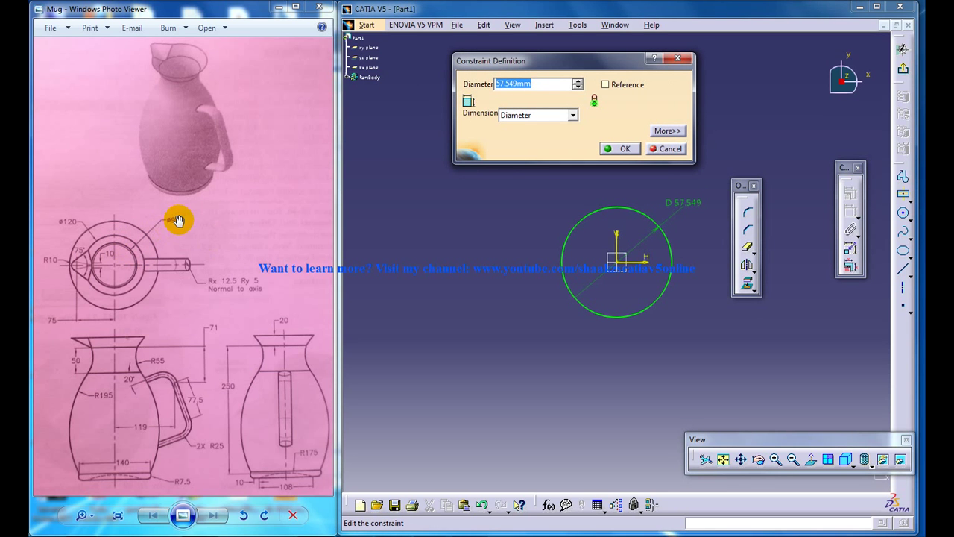
pyautogui.press('Return')
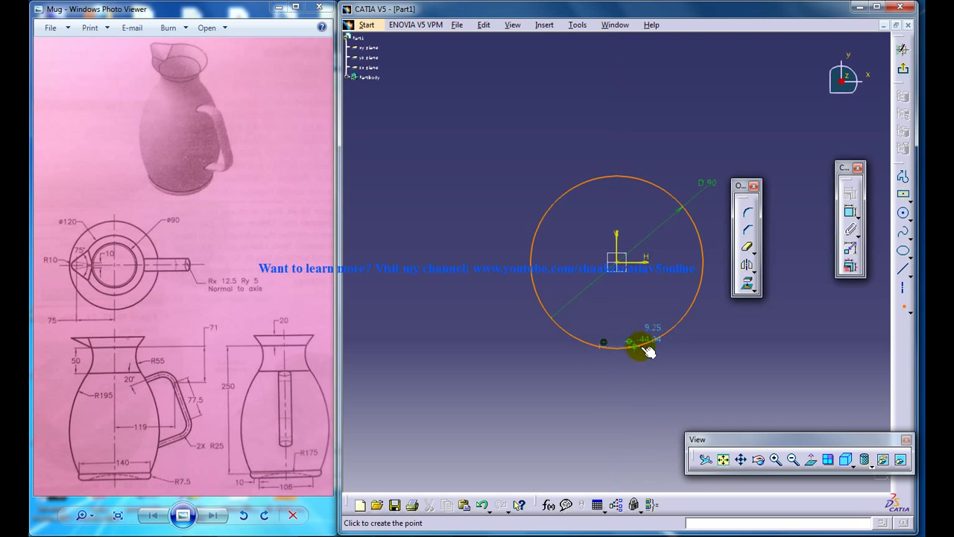
# - Constrain two circle points 10 apart and 5 from the vertical axis, then exit the sketch
pyautogui.click(850, 209)
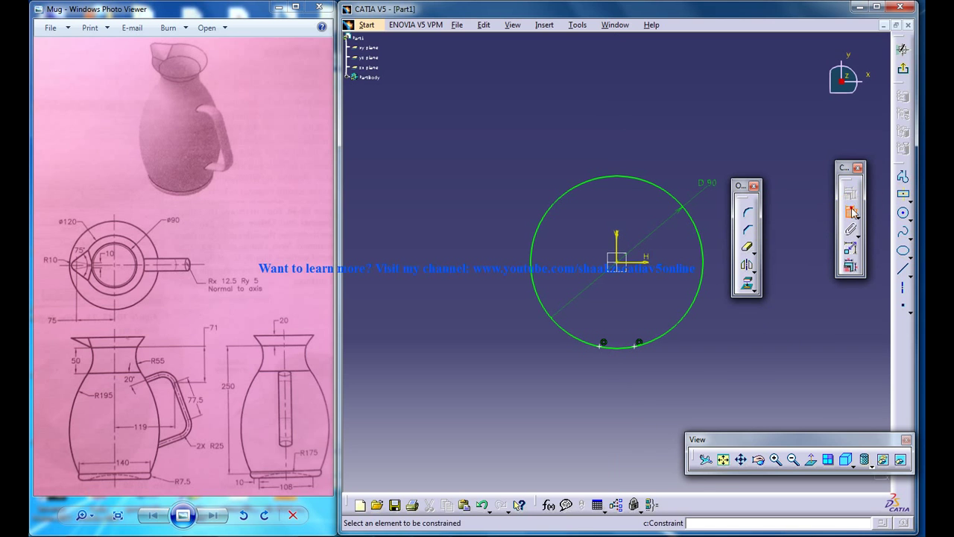
pyautogui.click(599, 347)
pyautogui.click(636, 349)
pyautogui.doubleClick(620, 373)
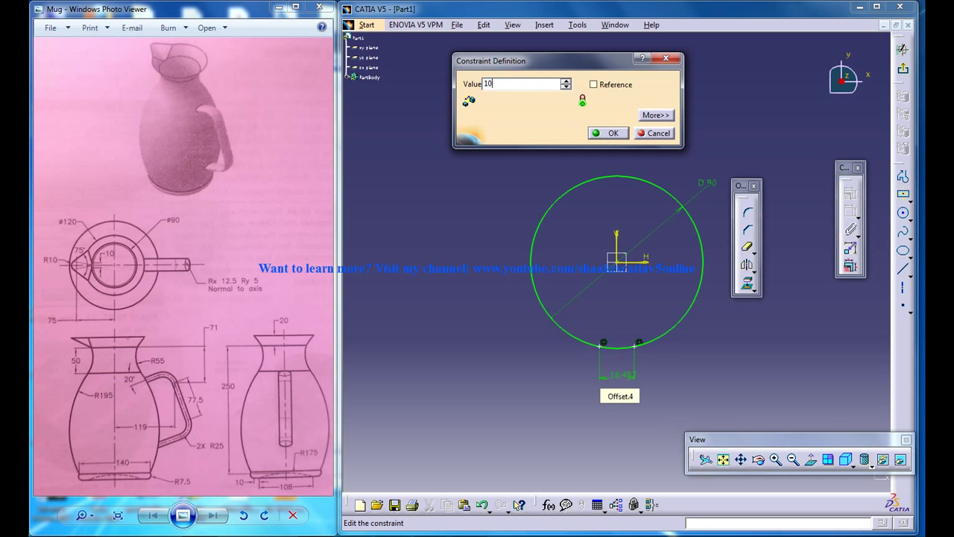
pyautogui.press('Return')
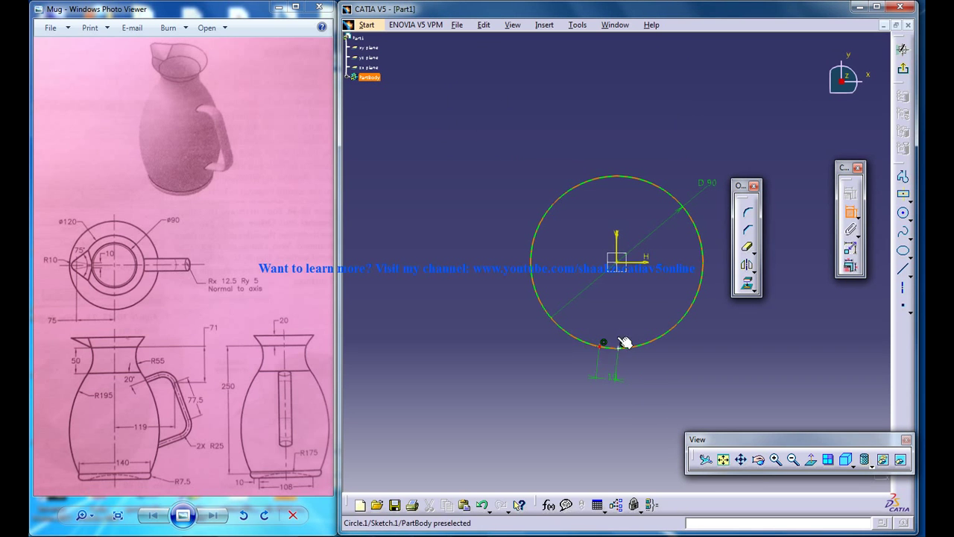
pyautogui.click(619, 241)
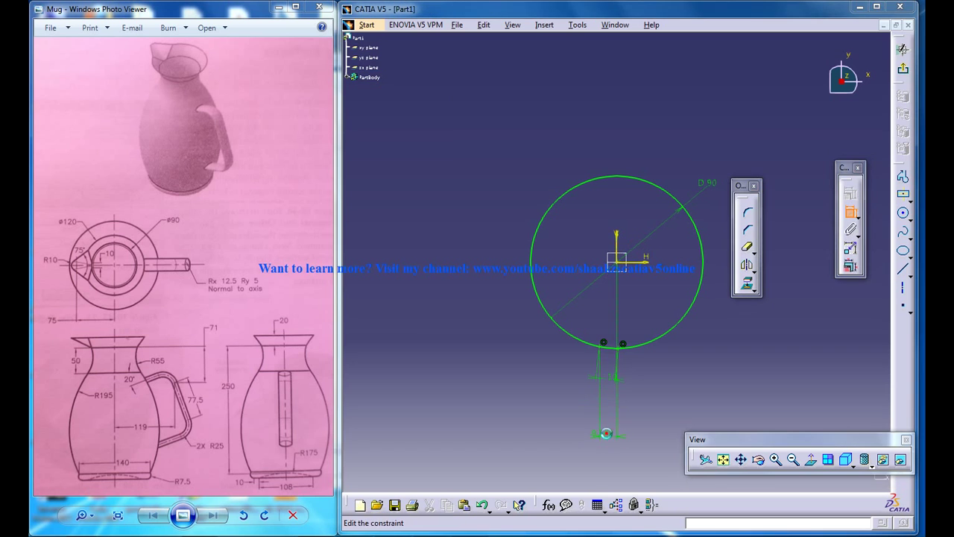
pyautogui.doubleClick(602, 436)
pyautogui.write('5')
pyautogui.press('Return')
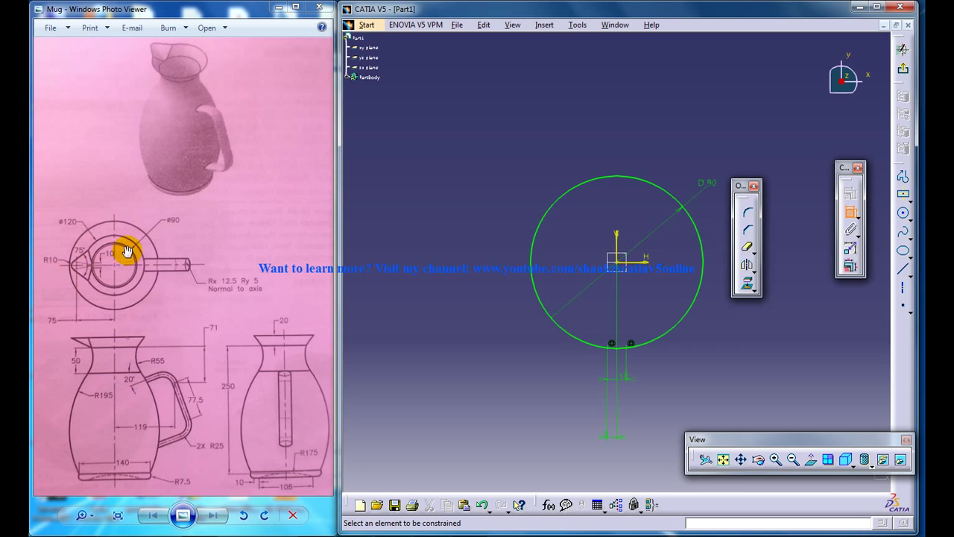
pyautogui.click(903, 49)
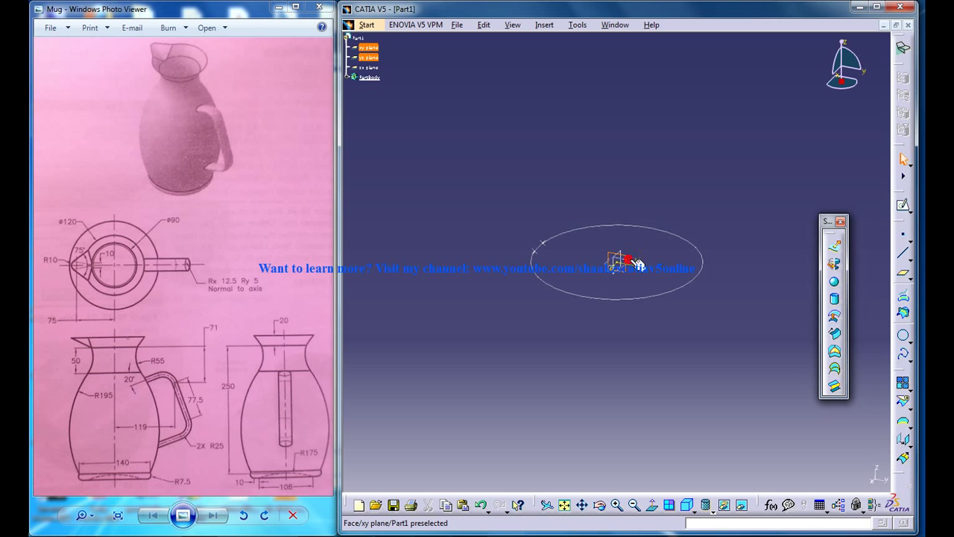
# - Create Plane.1 offset 20 mm from the xy plane and start a sketch on it
pyautogui.click(902, 274)
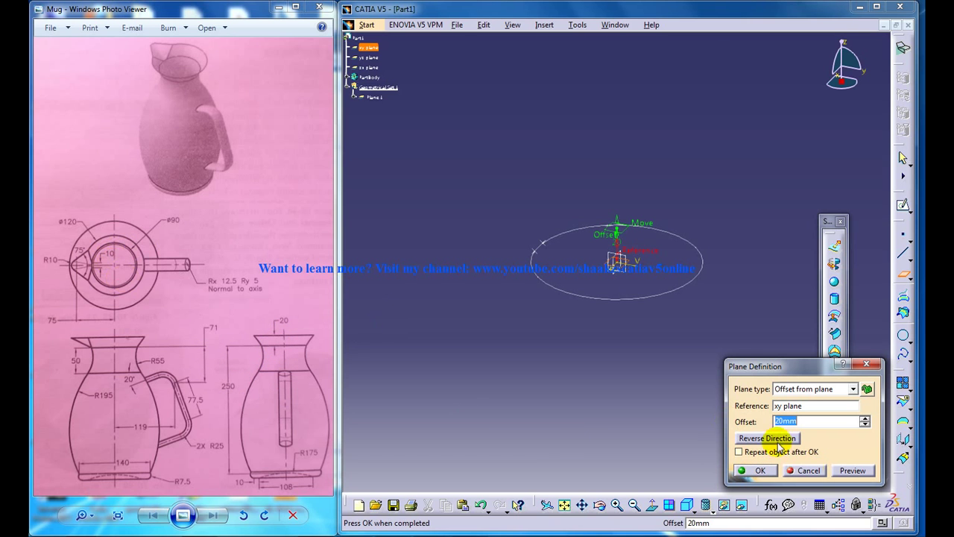
pyautogui.click(757, 470)
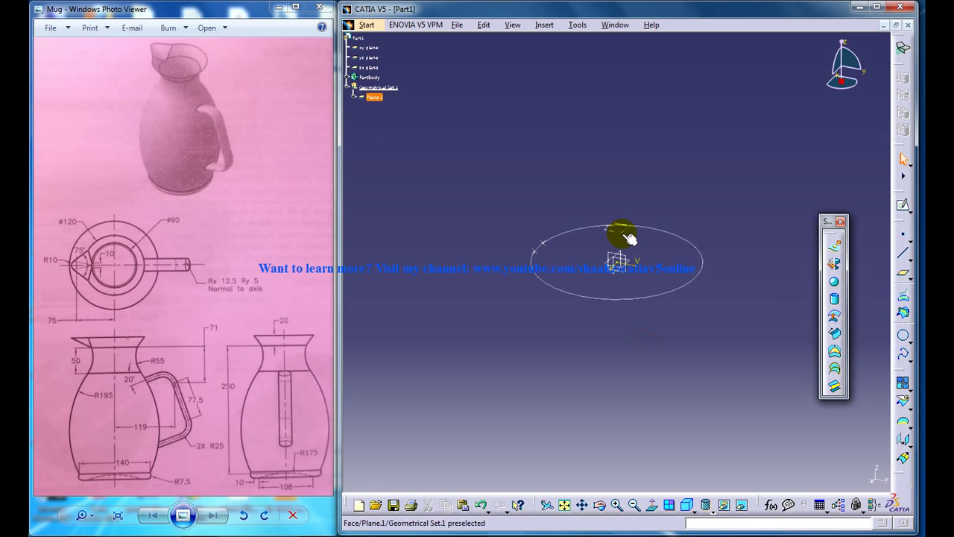
pyautogui.click(903, 204)
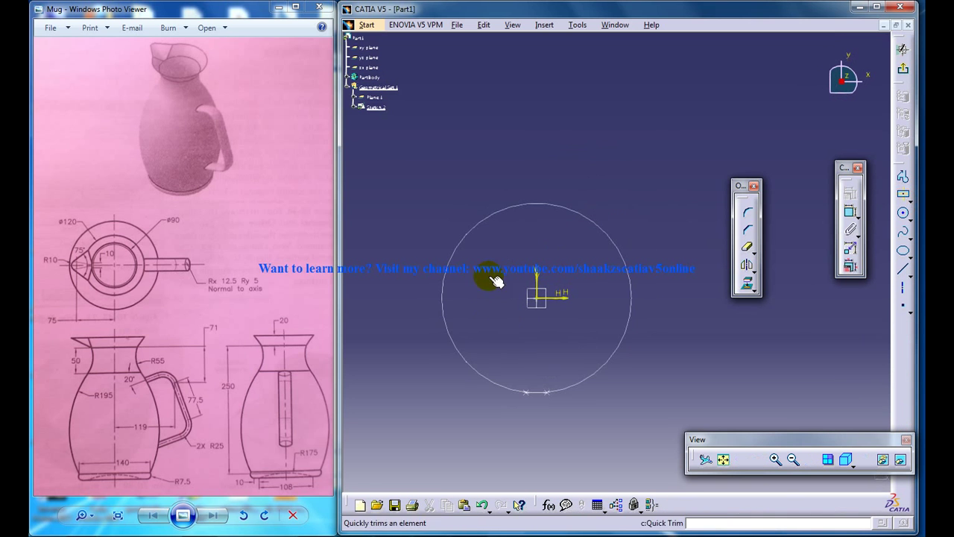
# - Draw a circle at the origin and give it a 120 mm diameter
pyautogui.click(903, 213)
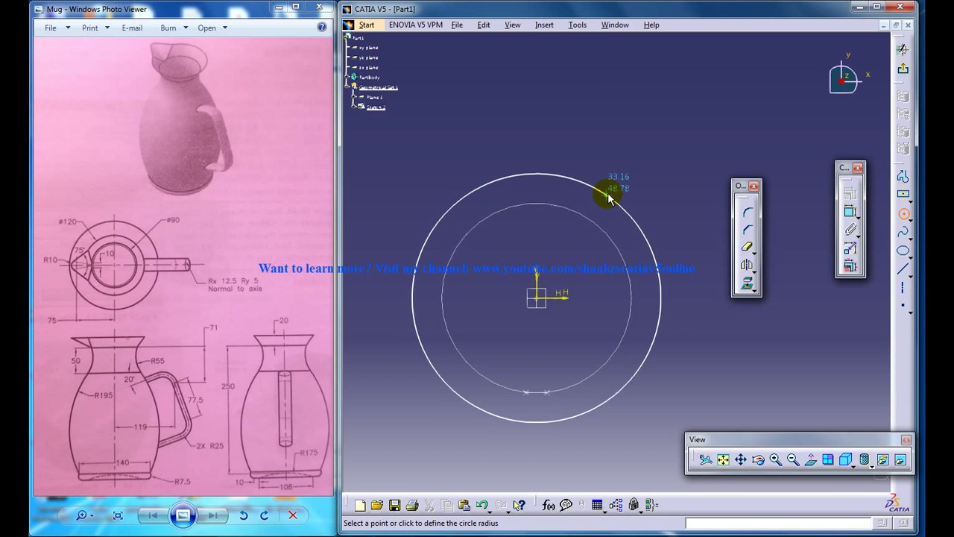
pyautogui.click(850, 211)
pyautogui.click(612, 200)
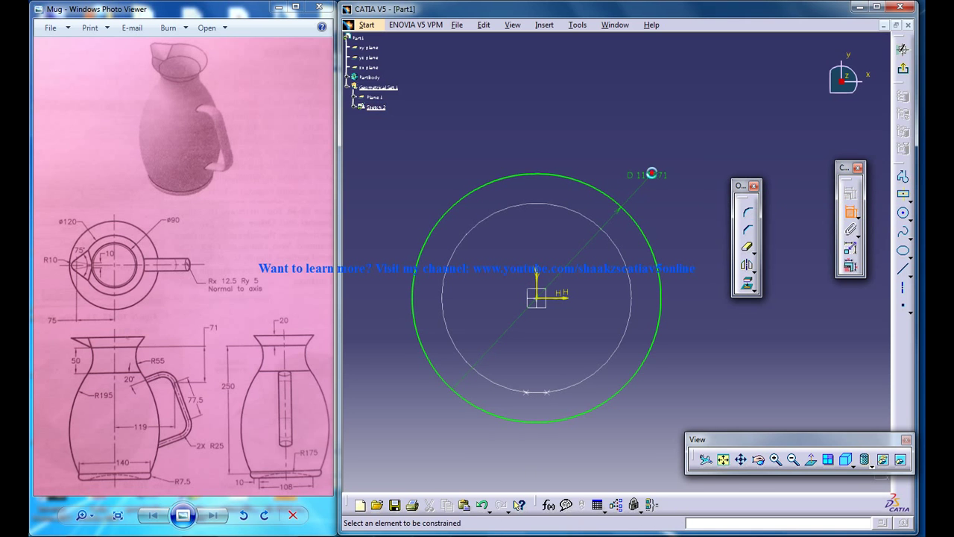
pyautogui.doubleClick(652, 174)
pyautogui.press('Return')
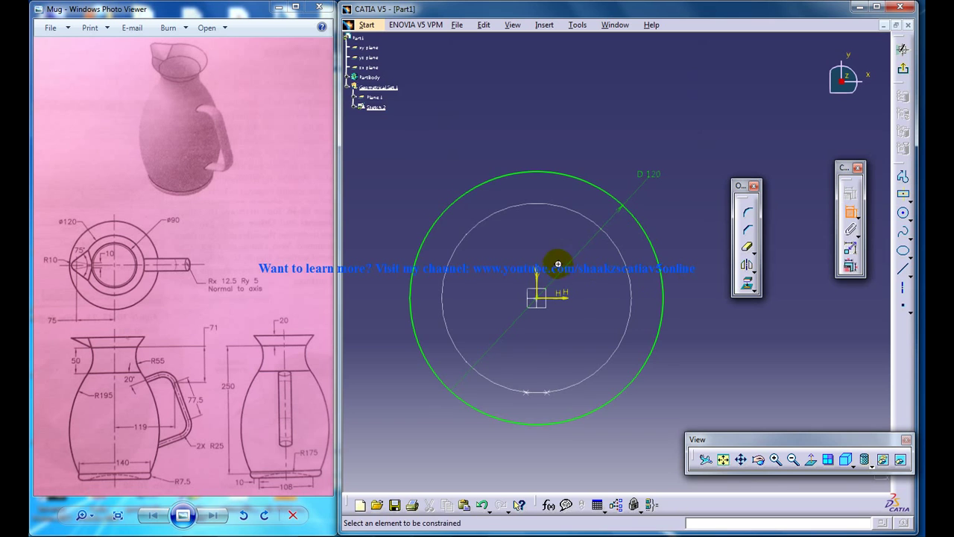
pyautogui.moveTo(558, 264); pyautogui.dragTo(562, 185, button='middle')
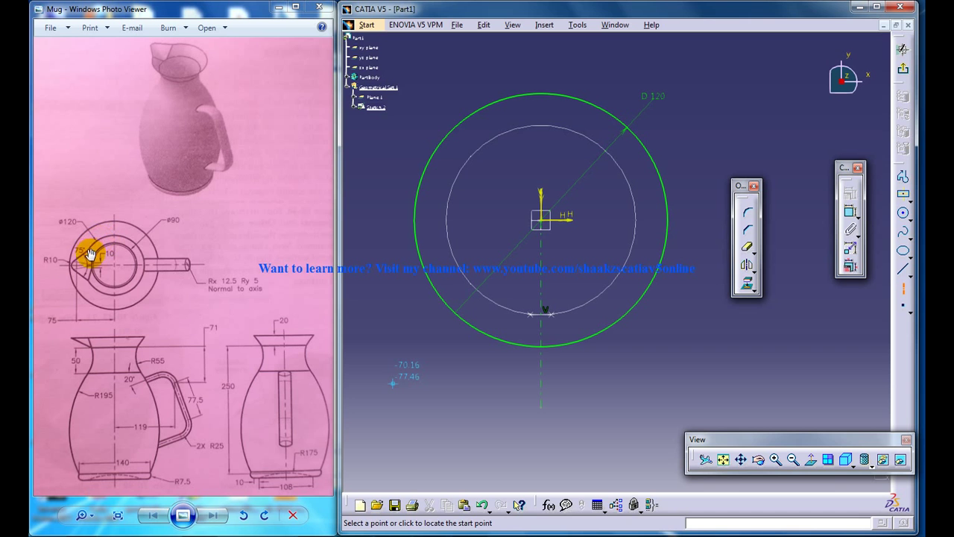
# - Add a vertical distance dimension of 75 below the centre
pyautogui.click(850, 211)
pyautogui.click(542, 273)
pyautogui.click(677, 266)
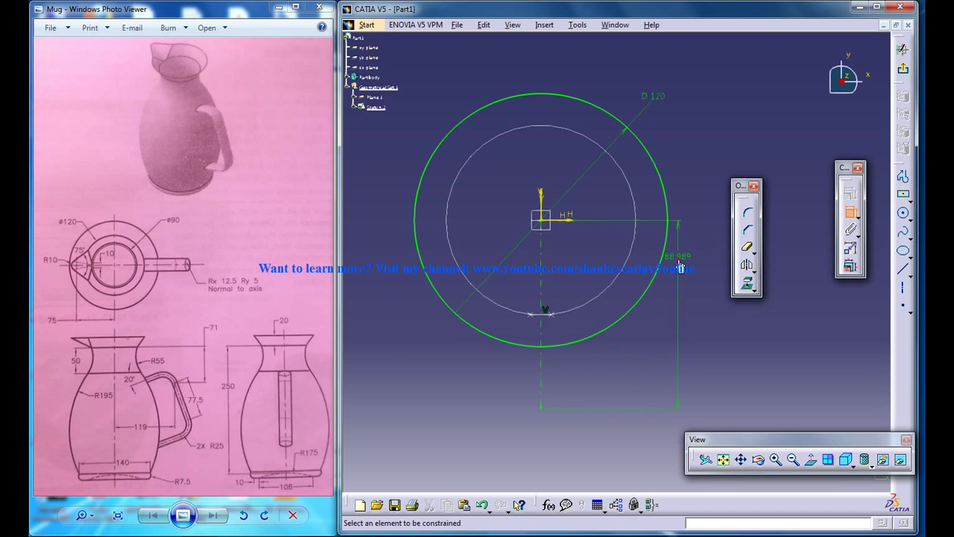
pyautogui.doubleClick(680, 261)
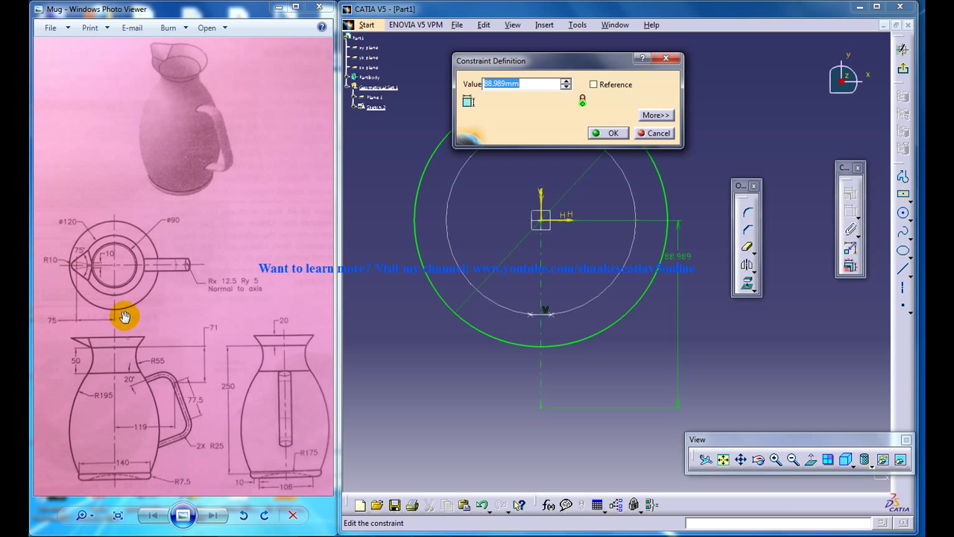
pyautogui.press('Return')
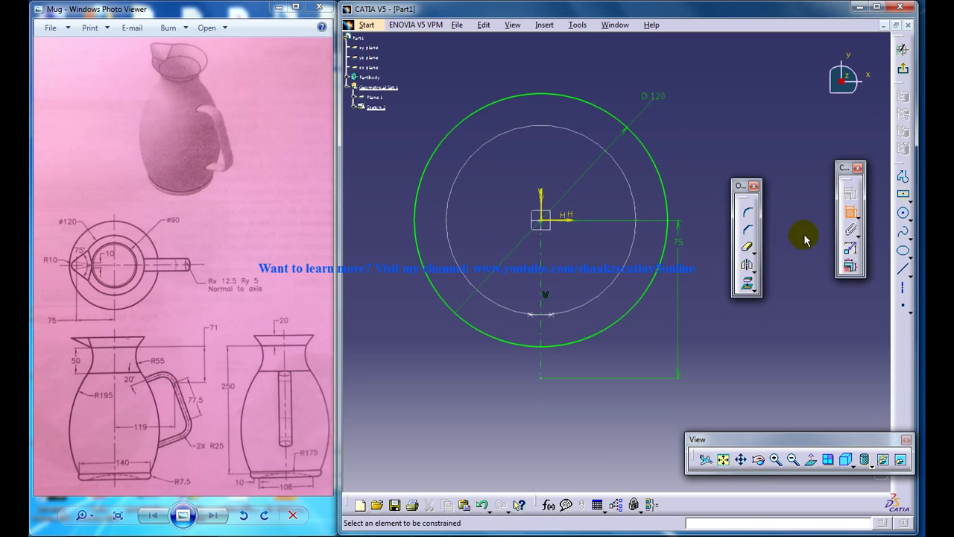
# - Draw a small circle at that 75 mm point and set its diameter to 20
pyautogui.click(903, 212)
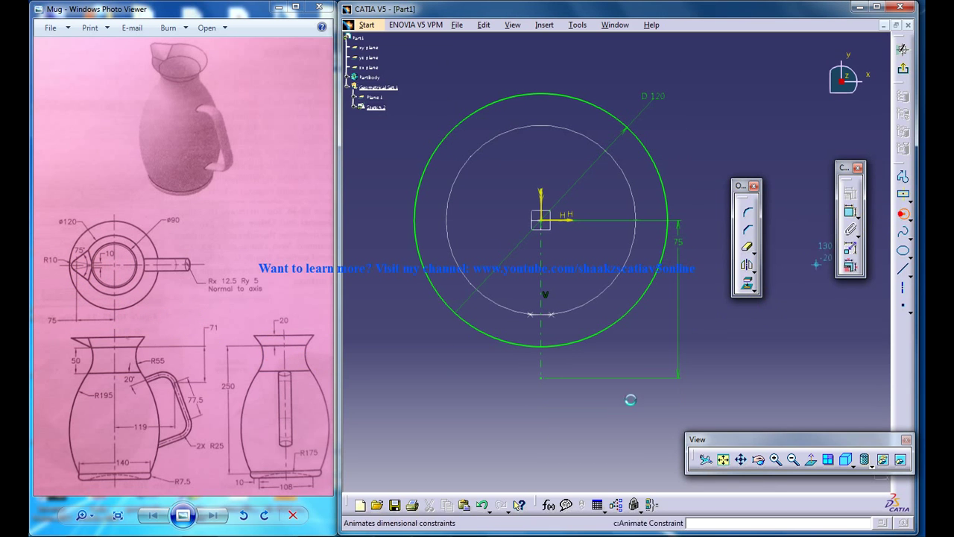
pyautogui.click(561, 375)
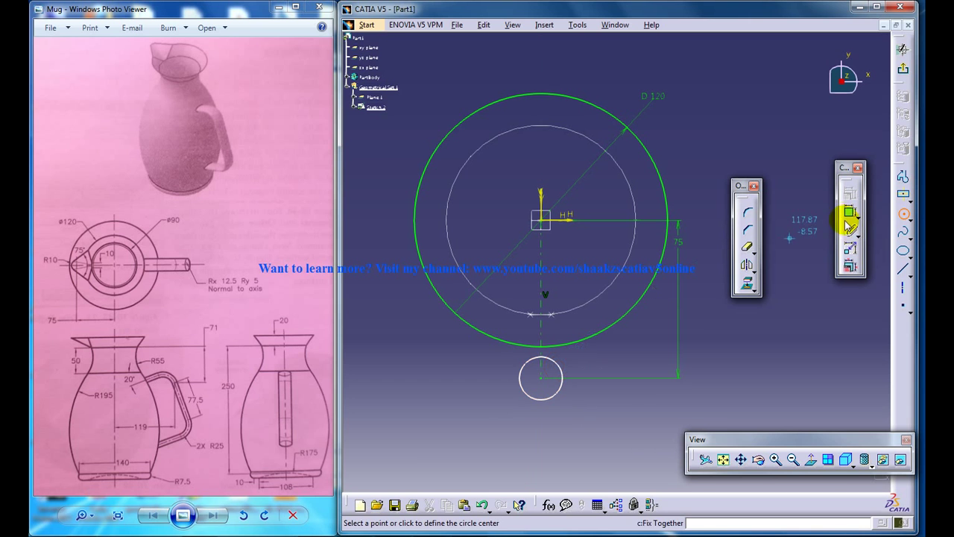
pyautogui.click(561, 376)
pyautogui.click(626, 359)
pyautogui.doubleClick(624, 362)
pyautogui.click(65, 249)
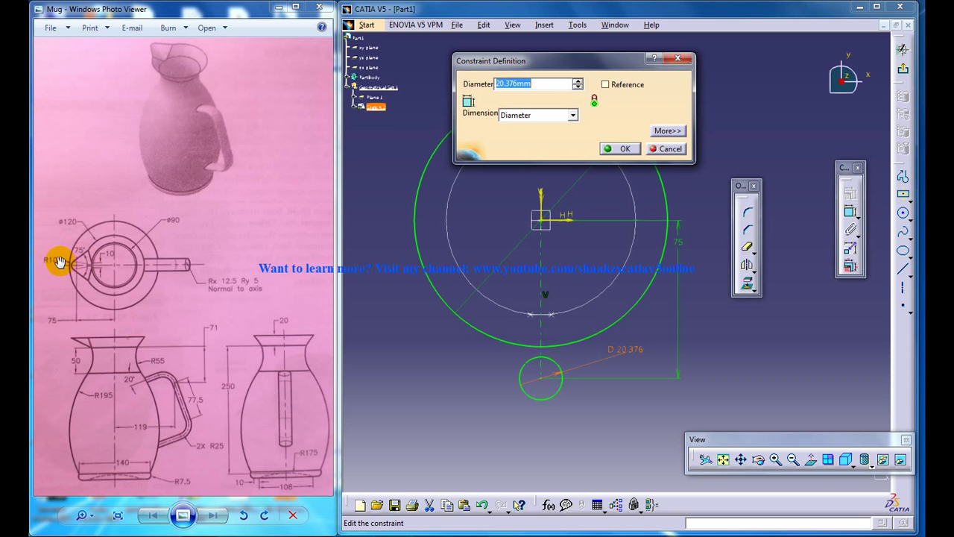
pyautogui.write('20')
pyautogui.press('Return')
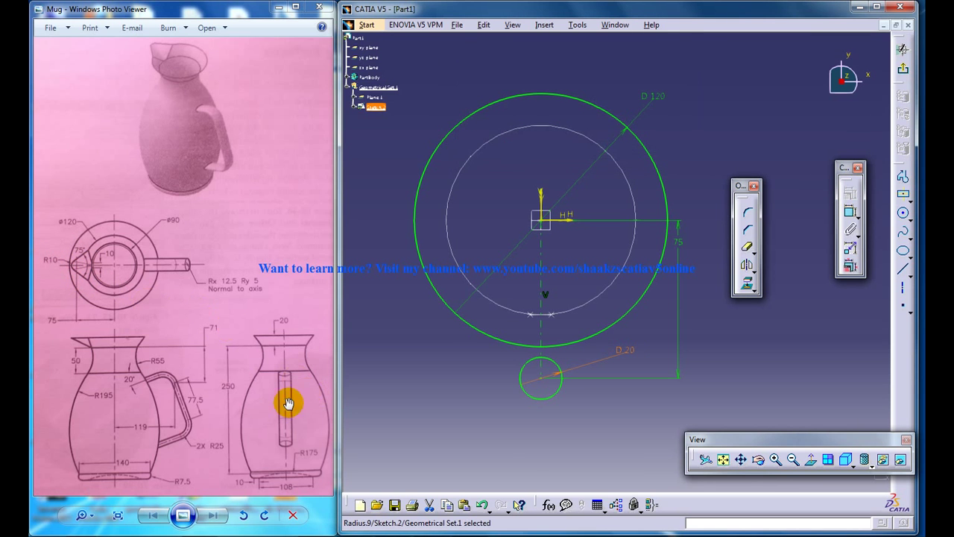
# - Draw a tangent line between the circles and set its angle to 37.5° (75/2)
pyautogui.click(903, 273)
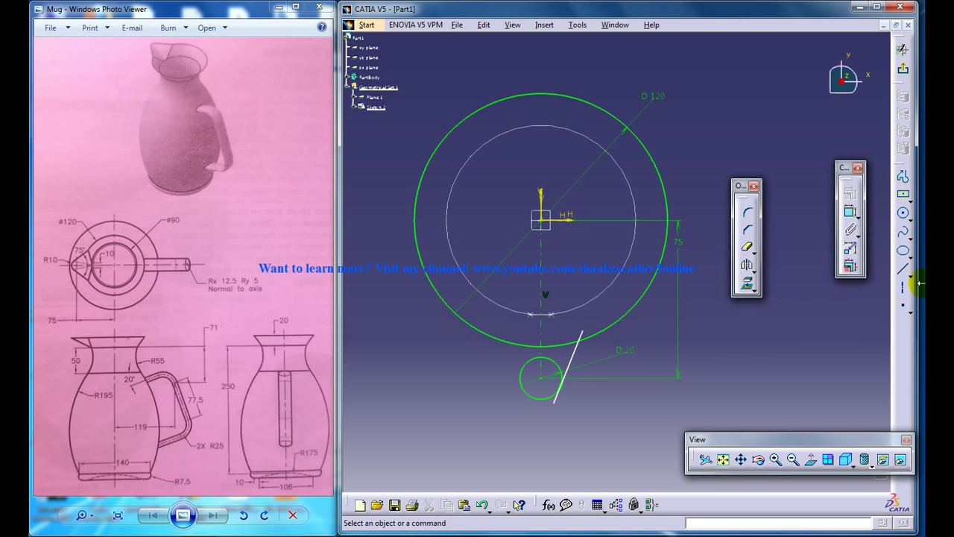
pyautogui.click(556, 401)
pyautogui.click(851, 211)
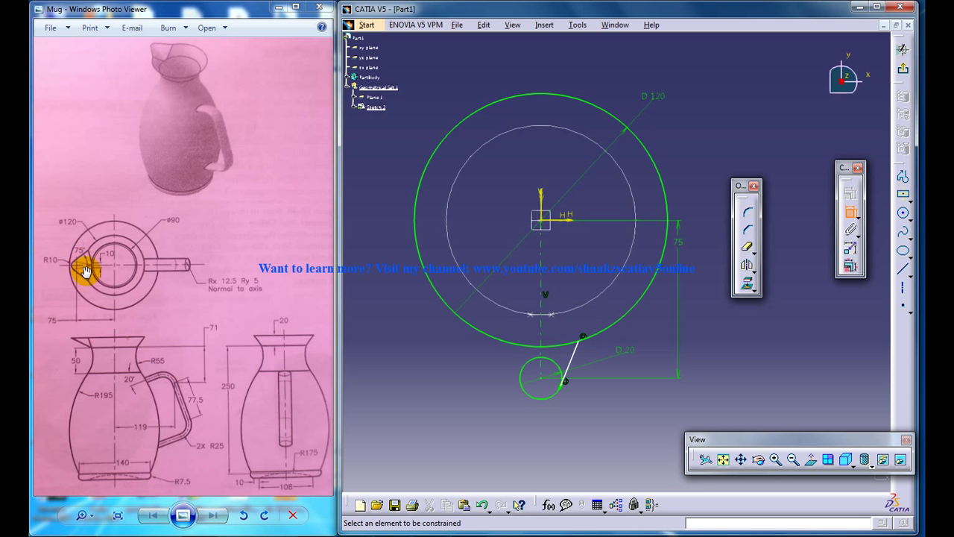
pyautogui.click(575, 356)
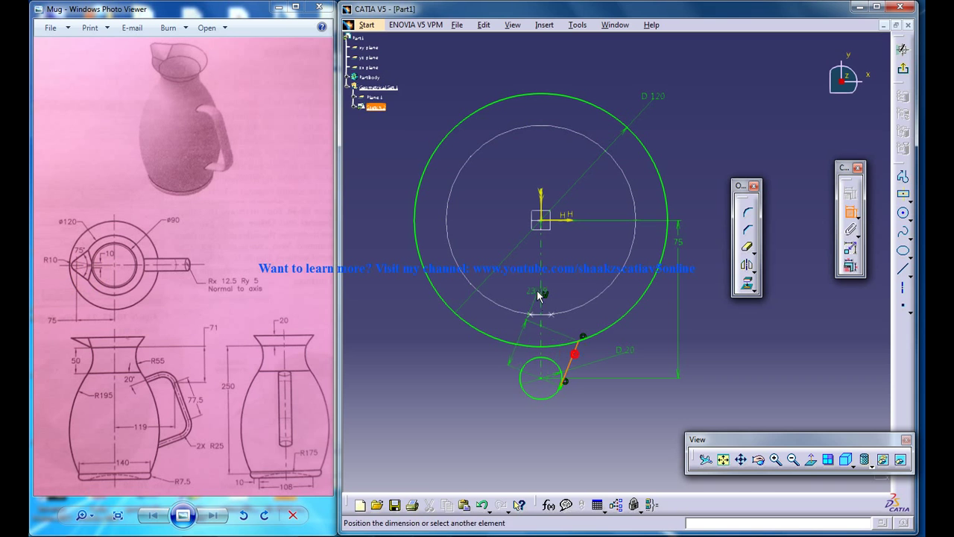
pyautogui.doubleClick(580, 257)
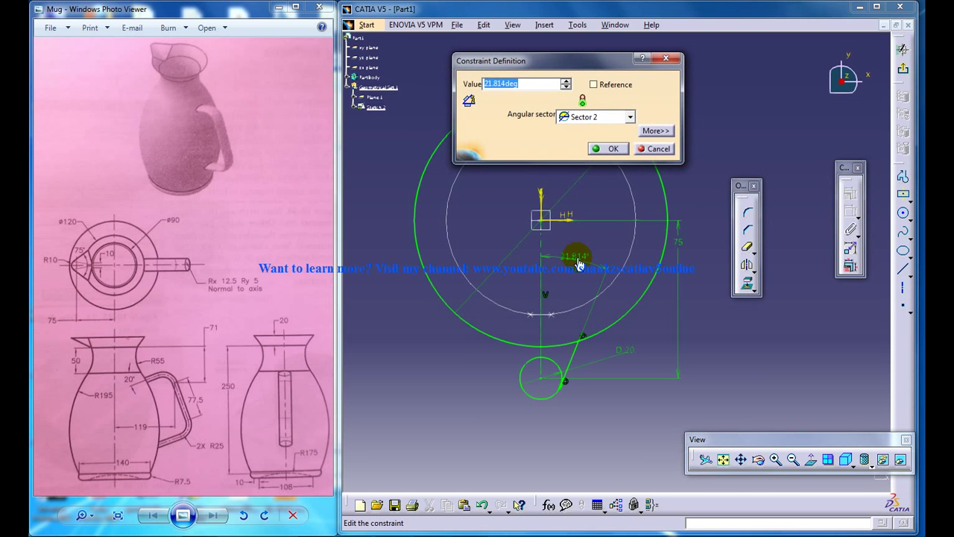
pyautogui.write('2')
pyautogui.press('Return')
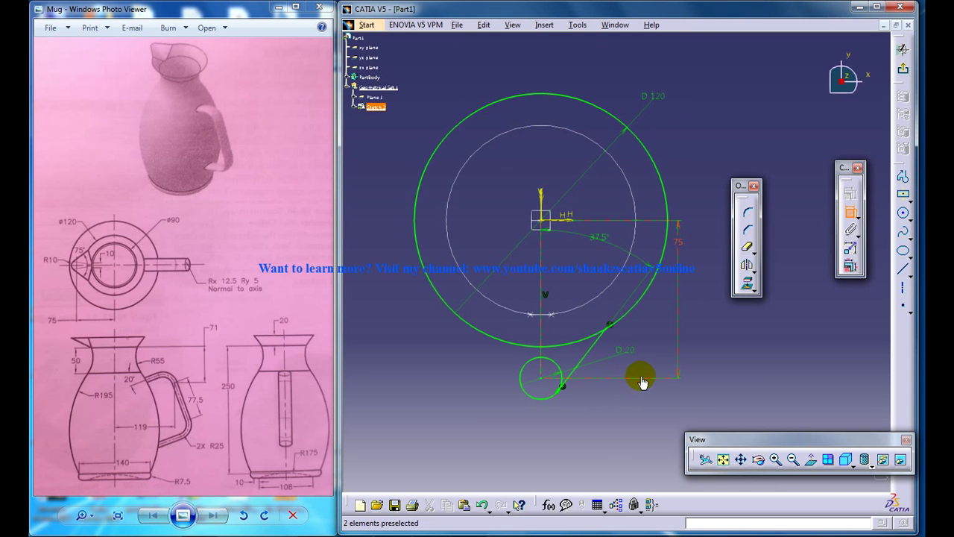
# - Mirror the tangent line about the vertical axis and trim the inner arcs into one outline
pyautogui.click(590, 358)
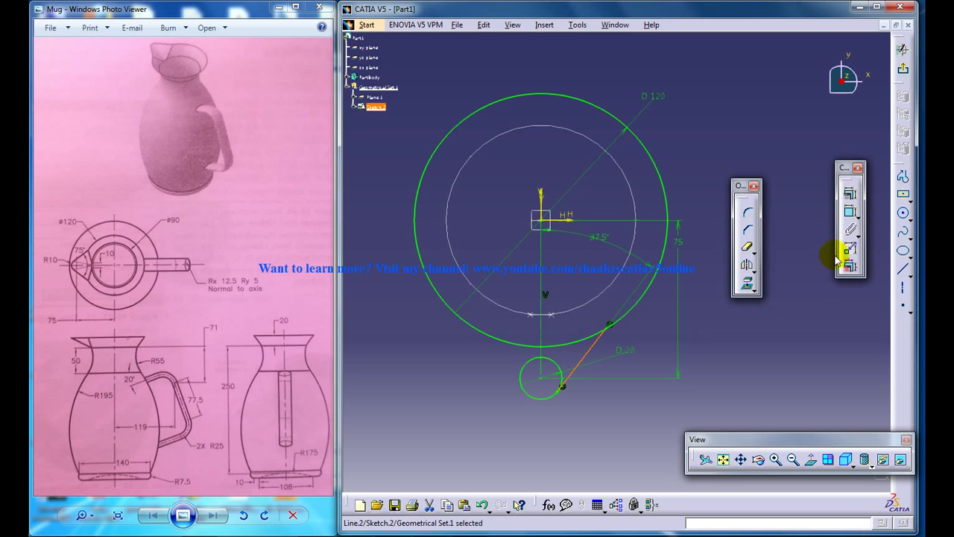
pyautogui.click(747, 264)
pyautogui.click(542, 323)
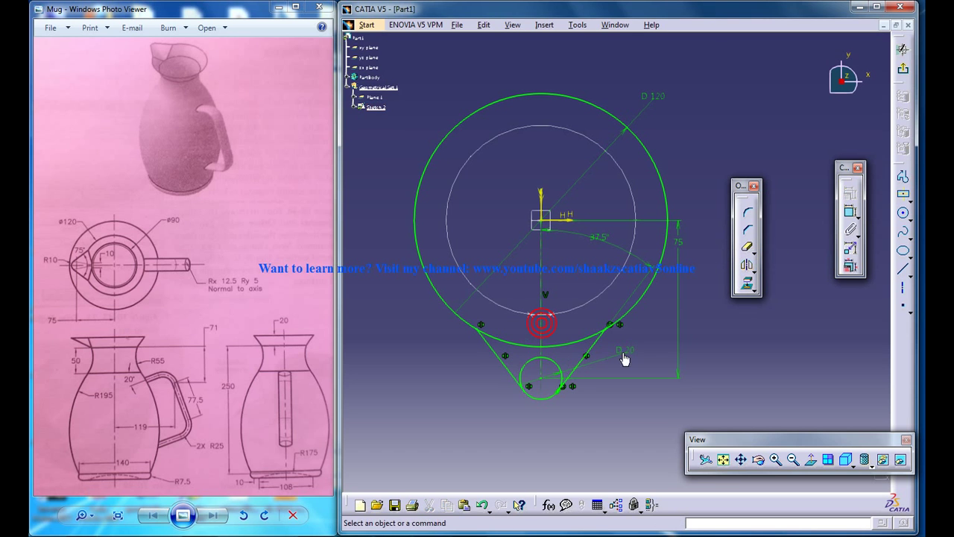
pyautogui.click(749, 246)
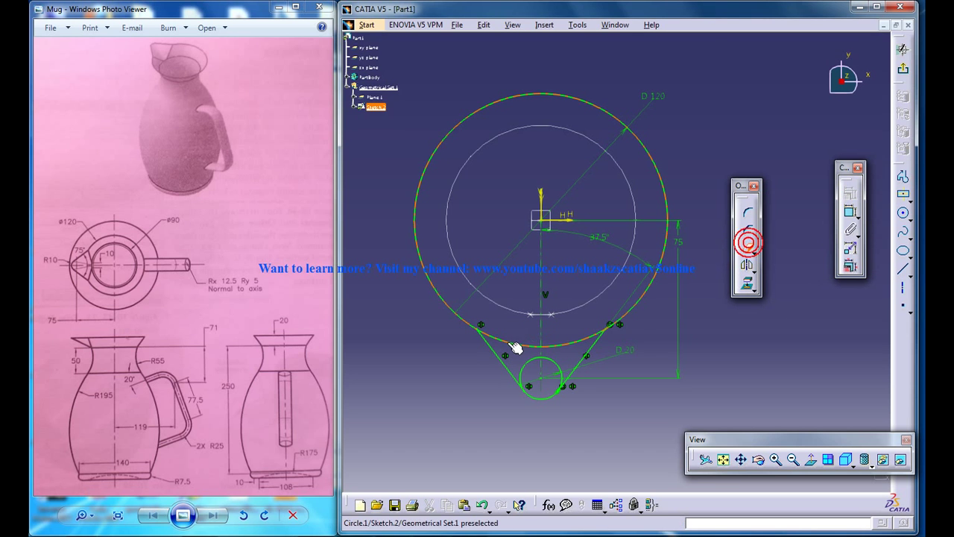
pyautogui.click(558, 348)
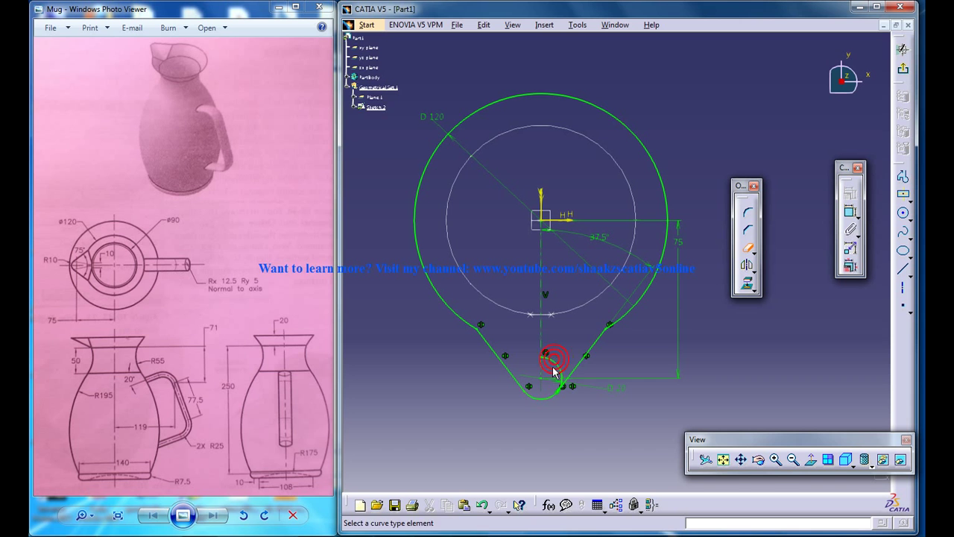
pyautogui.click(558, 365)
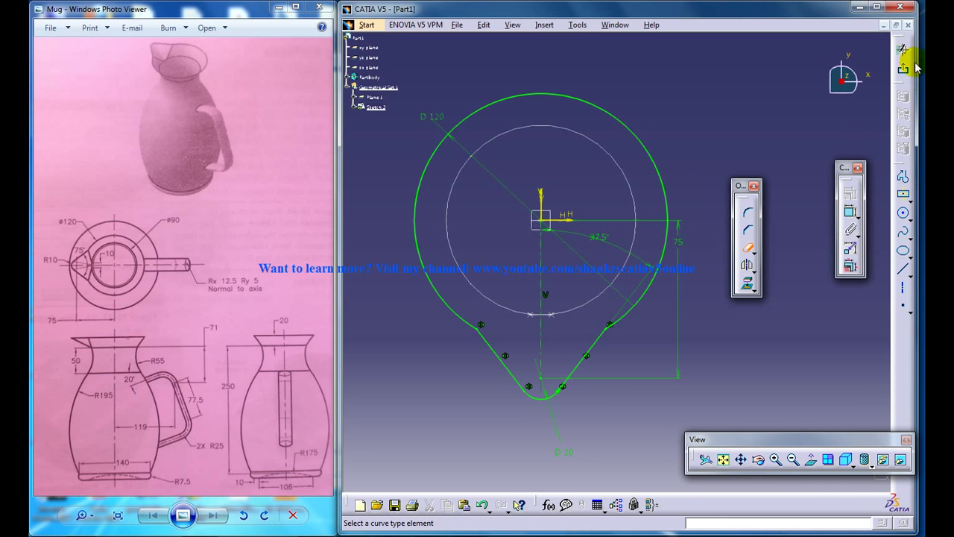
pyautogui.click(903, 49)
pyautogui.moveTo(596, 336)
pyautogui.mouseDown(button='middle')
pyautogui.moveTo(637, 313)
pyautogui.moveTo(695, 222)
pyautogui.mouseUp(button='middle')
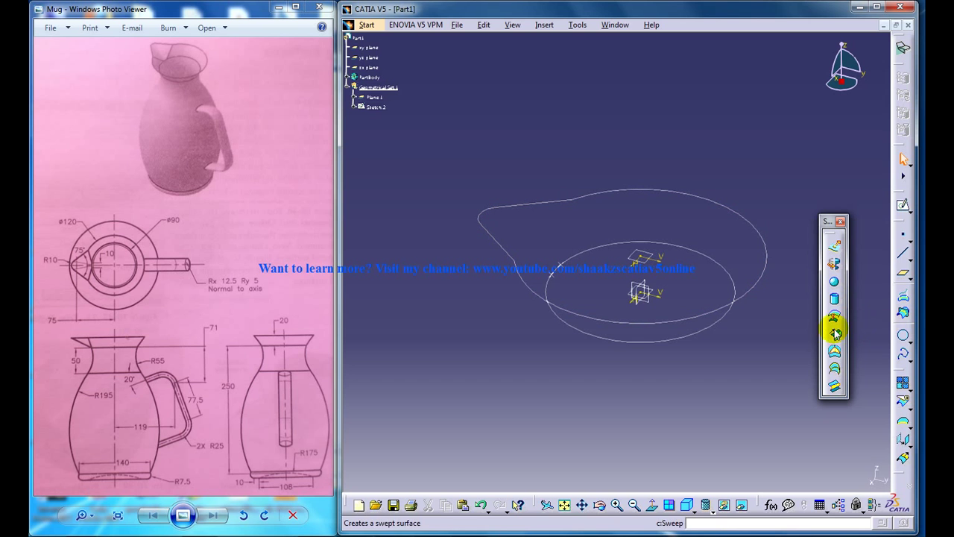
# - Start a multi-sections surface from the lower circle to the spout outline, replacing the closing point
pyautogui.click(836, 370)
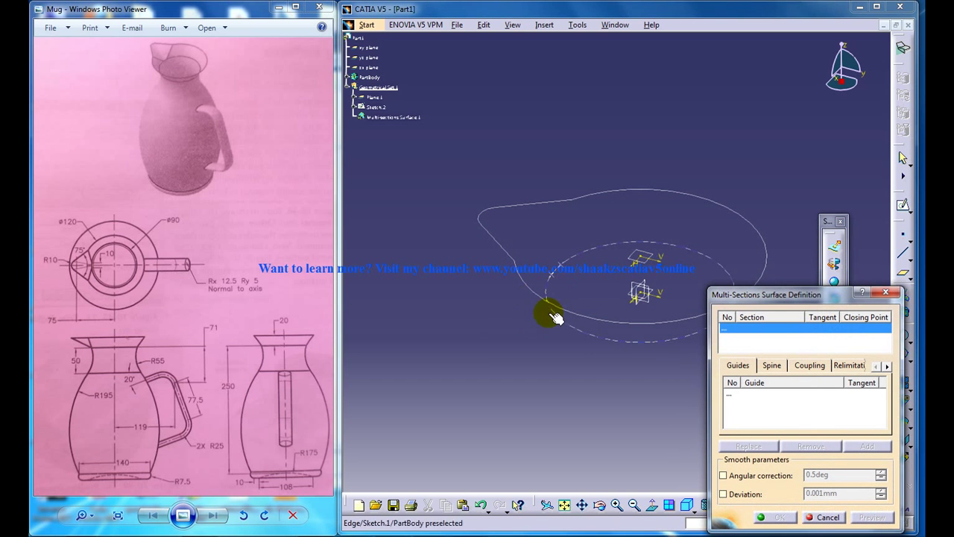
pyautogui.click(586, 334)
pyautogui.click(589, 321)
pyautogui.moveTo(601, 254)
pyautogui.mouseDown(button='middle')
pyautogui.moveTo(530, 356)
pyautogui.moveTo(672, 308)
pyautogui.mouseUp(button='middle')
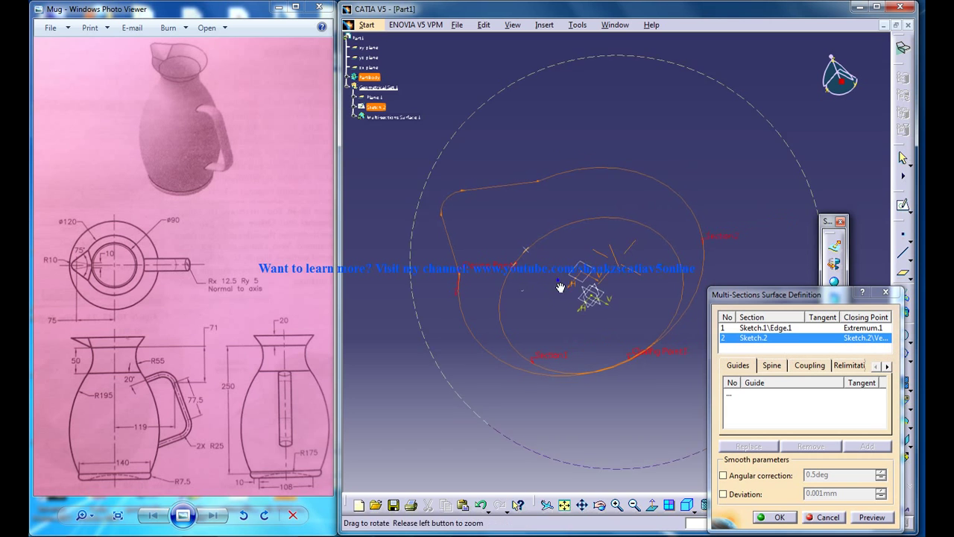
pyautogui.rightClick(667, 353)
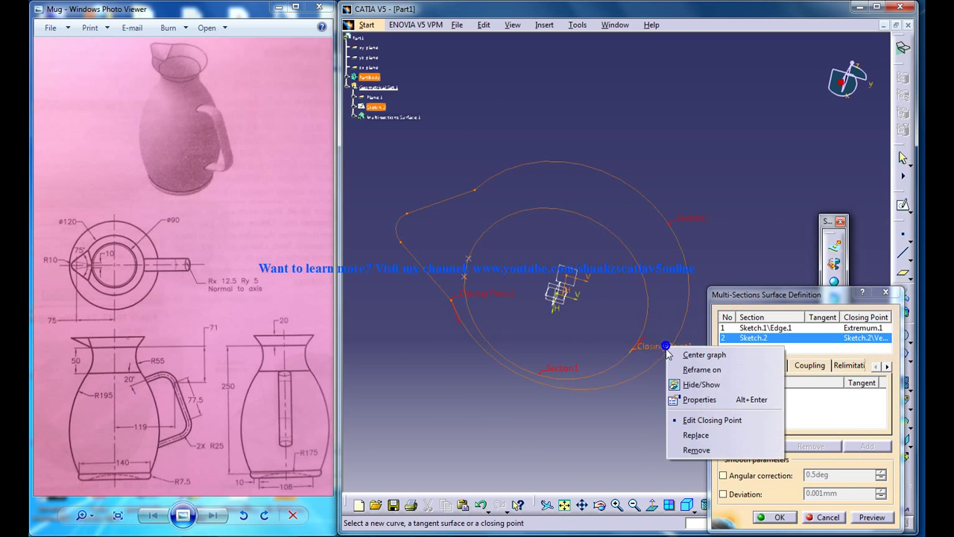
pyautogui.click(695, 432)
pyautogui.moveTo(507, 296)
pyautogui.mouseDown(button='middle')
pyautogui.moveTo(486, 284)
pyautogui.moveTo(482, 293)
pyautogui.moveTo(545, 269)
pyautogui.mouseUp(button='middle')
pyautogui.click(478, 278)
pyautogui.moveTo(489, 278)
pyautogui.mouseDown(button='middle')
pyautogui.moveTo(490, 249)
pyautogui.moveTo(454, 251)
pyautogui.mouseUp(button='middle')
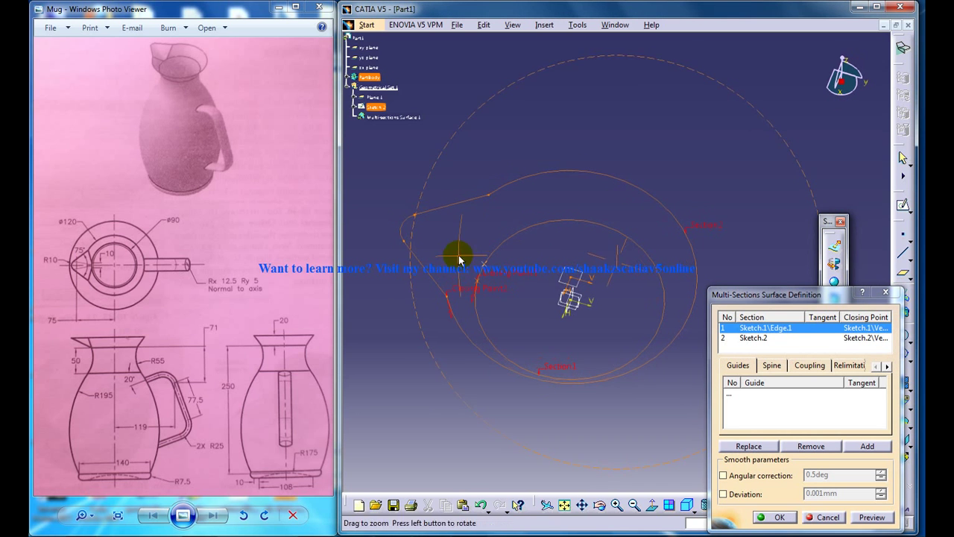
# - Add two couplings between matching section vertices and create the surface
pyautogui.click(806, 367)
pyautogui.click(765, 443)
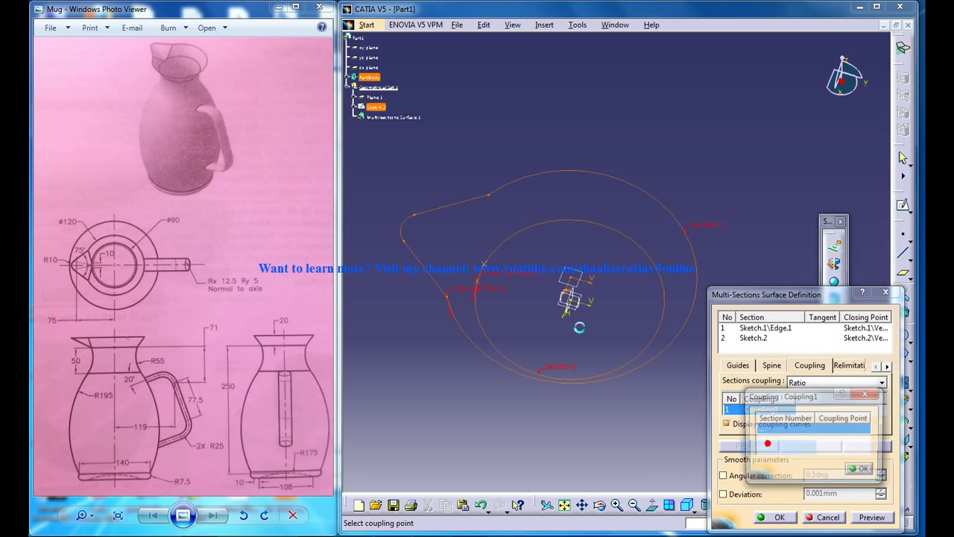
pyautogui.moveTo(534, 264); pyautogui.dragTo(515, 332, button='middle')
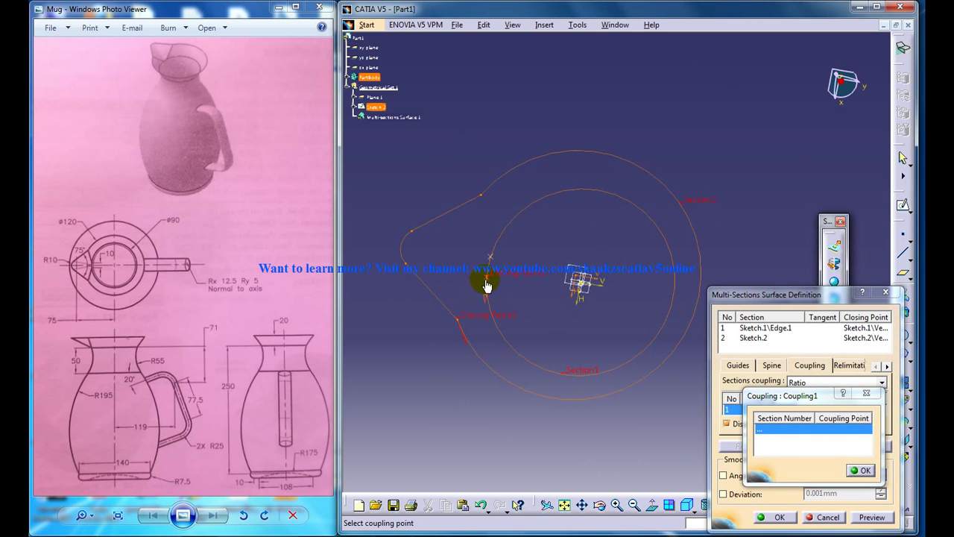
pyautogui.click(486, 285)
pyautogui.click(457, 321)
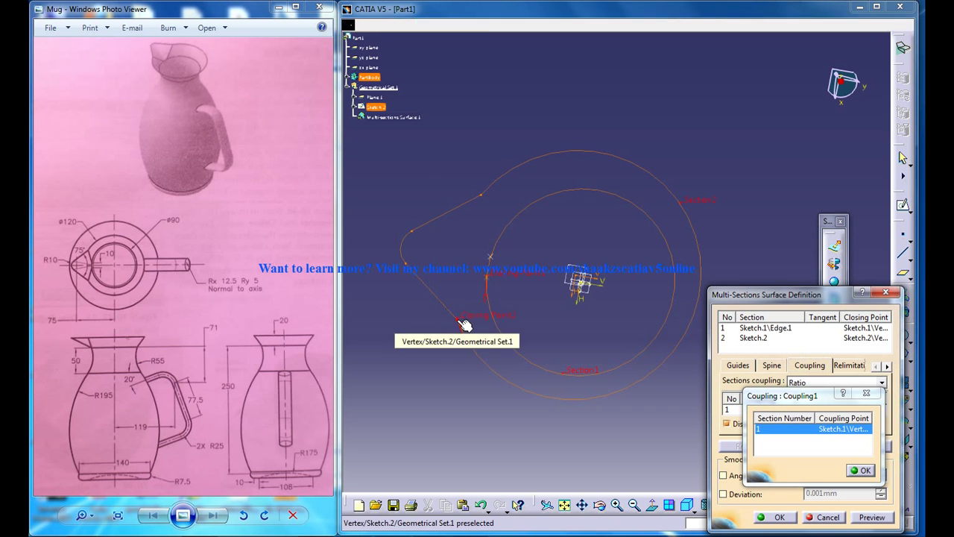
pyautogui.moveTo(505, 281); pyautogui.dragTo(514, 287, button='middle')
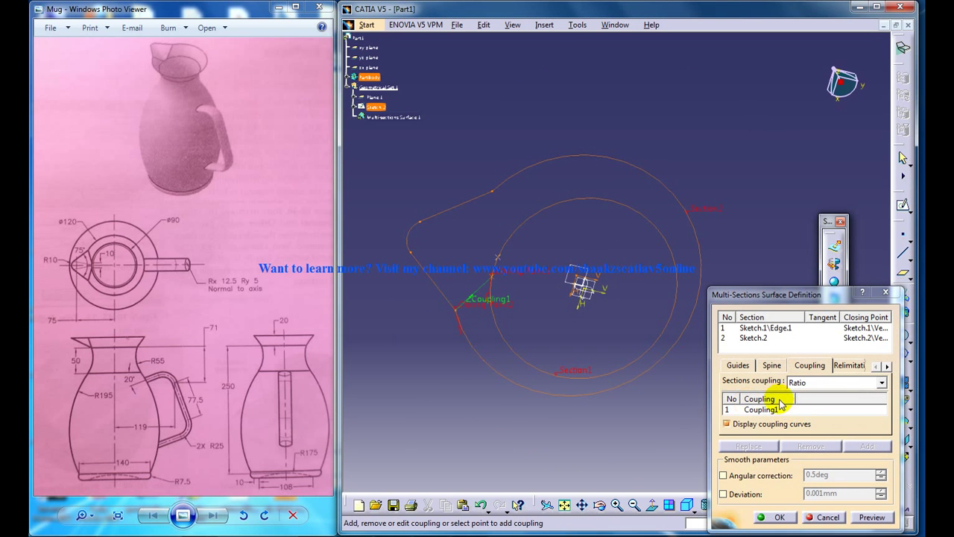
pyautogui.click(496, 258)
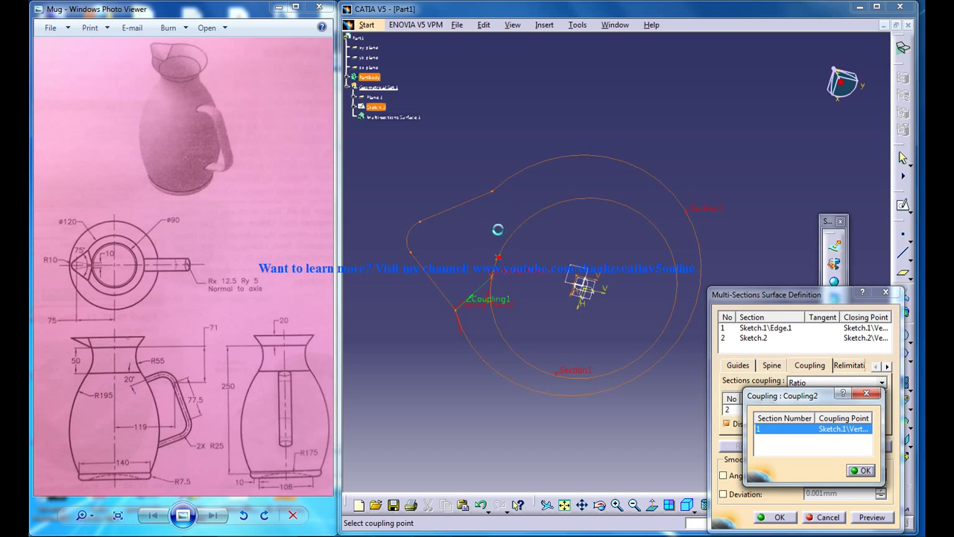
pyautogui.click(491, 192)
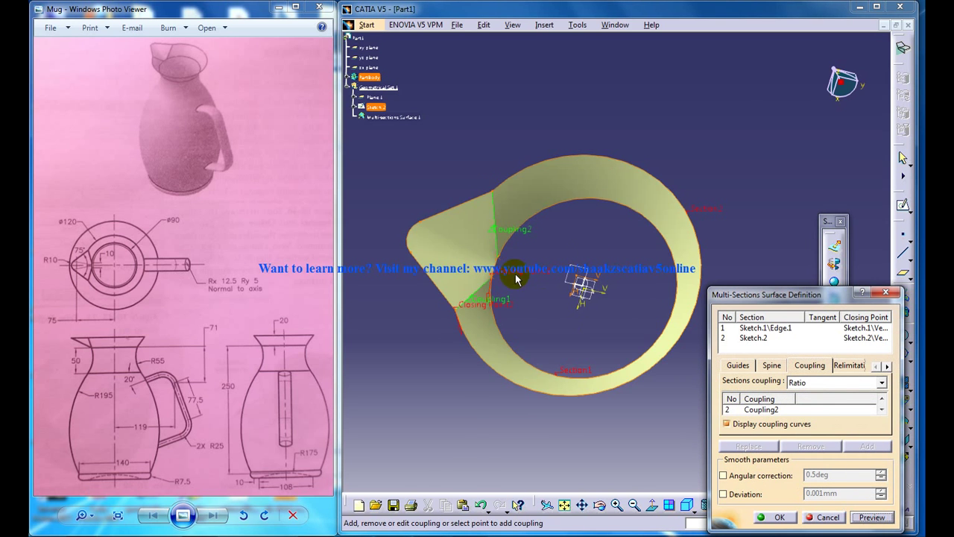
pyautogui.moveTo(612, 224); pyautogui.dragTo(560, 154, button='middle')
pyautogui.click(780, 516)
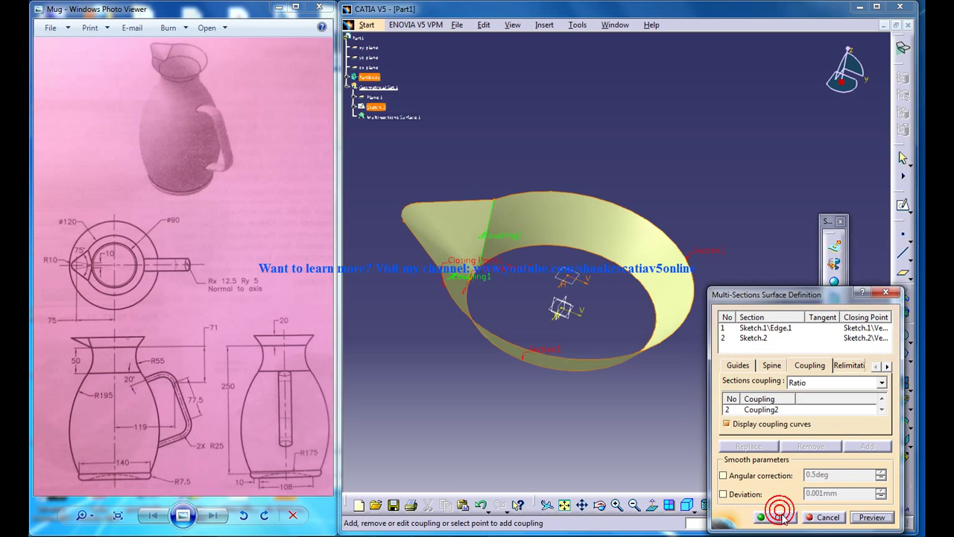
# - Reposition the view around the lofted surface and select the yz plane
pyautogui.moveTo(623, 311)
pyautogui.mouseDown(button='middle')
pyautogui.moveTo(534, 252)
pyautogui.moveTo(594, 193)
pyautogui.moveTo(619, 256)
pyautogui.moveTo(576, 297)
pyautogui.mouseUp(button='middle')
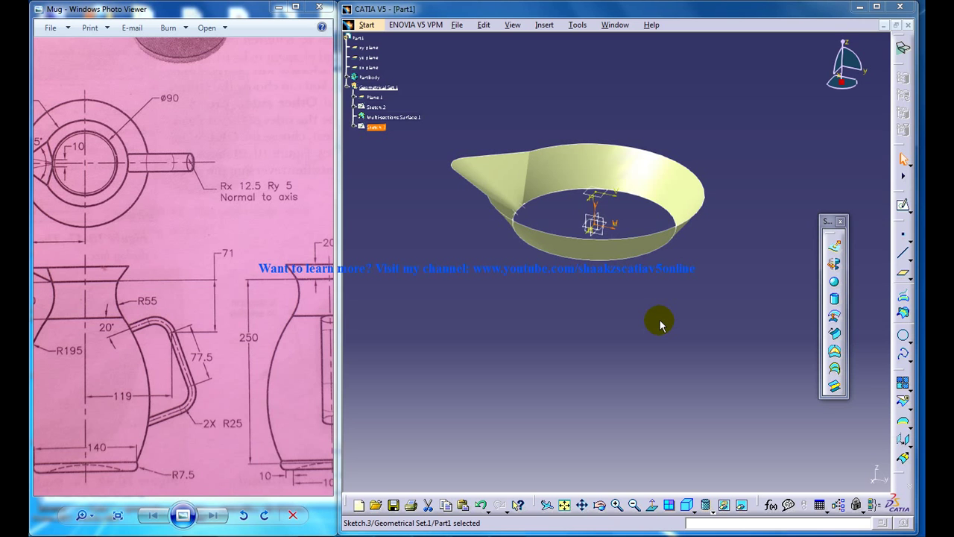
pyautogui.moveTo(650, 296); pyautogui.dragTo(624, 282, button='middle')
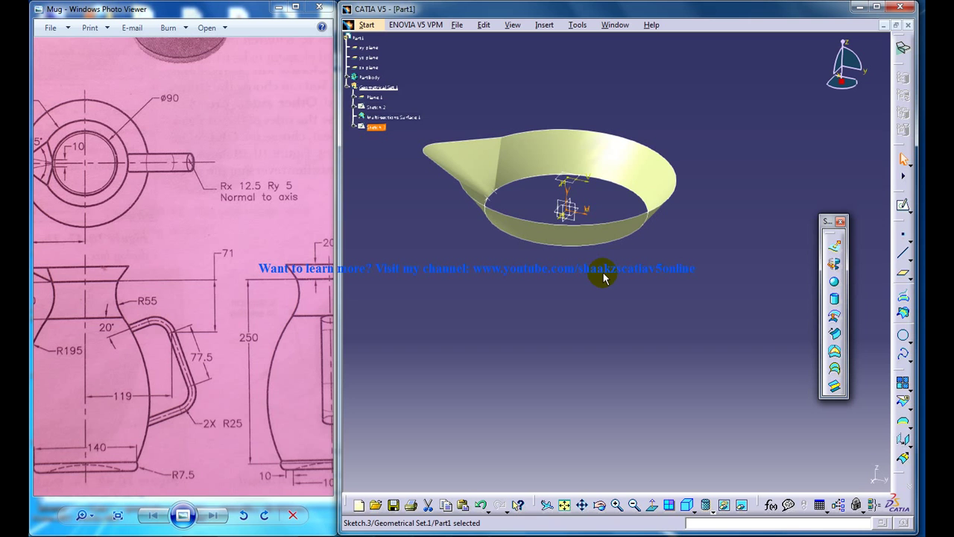
pyautogui.moveTo(578, 270); pyautogui.dragTo(586, 264, button='middle')
pyautogui.click(572, 221)
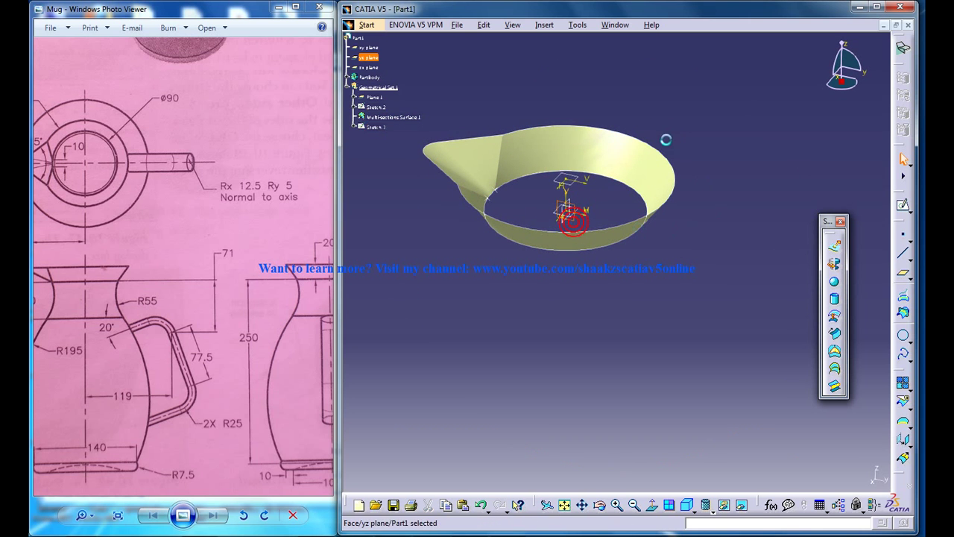
# - Open Sketch.4 on the yz plane and adjust the reference drawing and sketch views
pyautogui.click(904, 206)
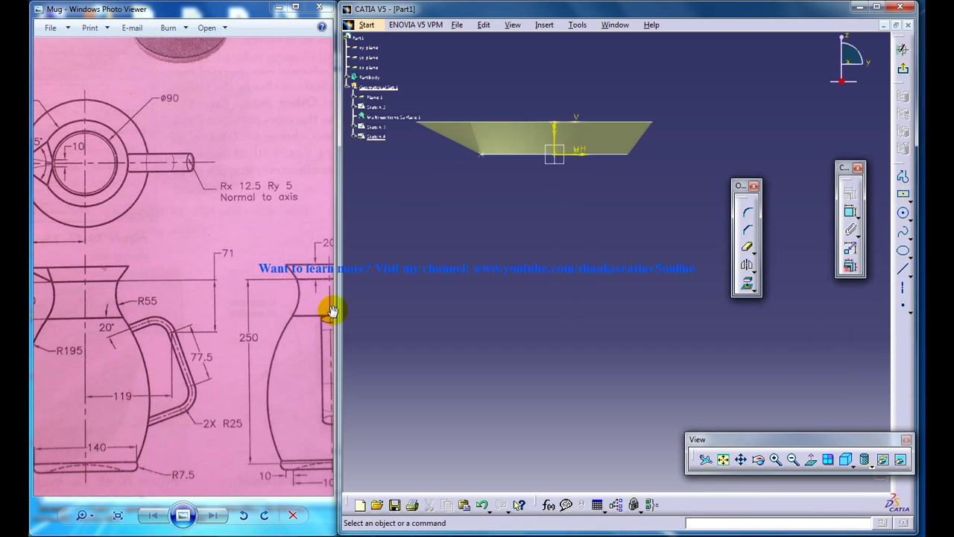
pyautogui.moveTo(165, 350)
pyautogui.mouseDown()
pyautogui.moveTo(227, 349)
pyautogui.moveTo(192, 245)
pyautogui.moveTo(215, 292)
pyautogui.moveTo(206, 272)
pyautogui.moveTo(182, 285)
pyautogui.mouseUp()
pyautogui.scroll(-1, 215, 292)
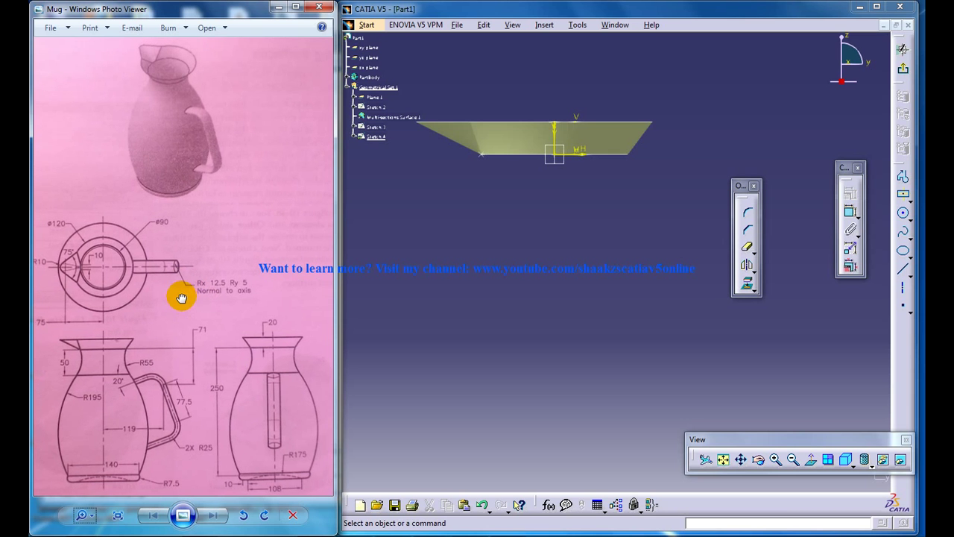
pyautogui.moveTo(177, 280); pyautogui.dragTo(171, 288)
pyautogui.scroll(-1, 172, 288)
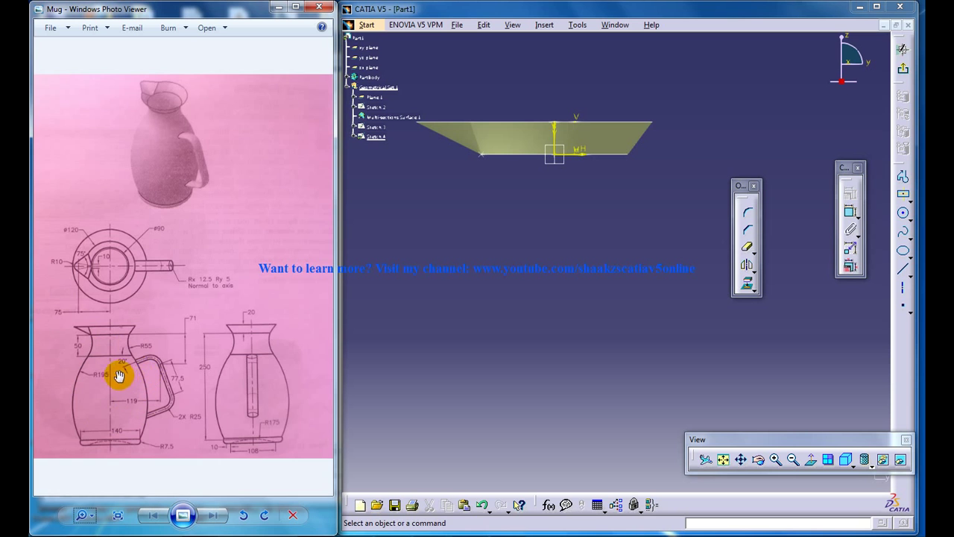
pyautogui.scroll(1, 139, 358)
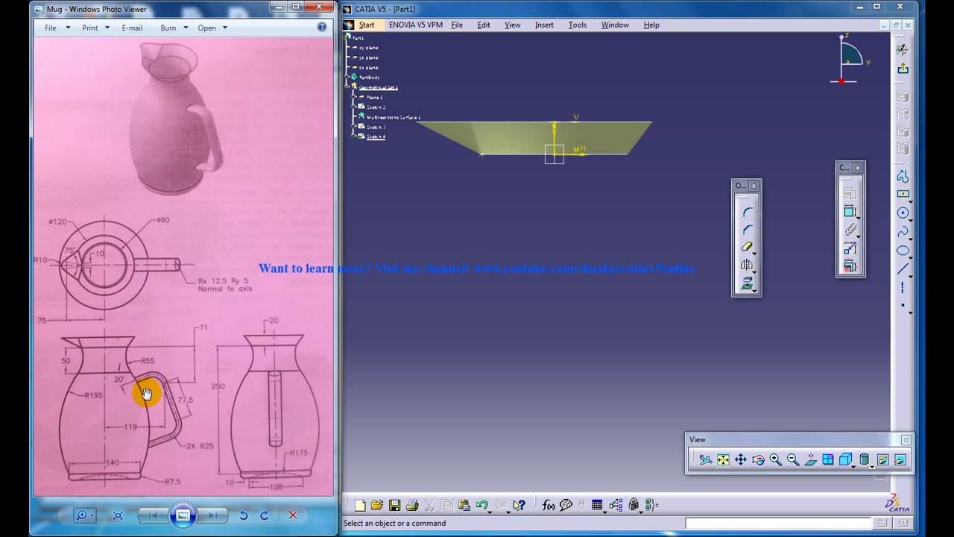
pyautogui.moveTo(676, 231); pyautogui.dragTo(622, 228, button='middle')
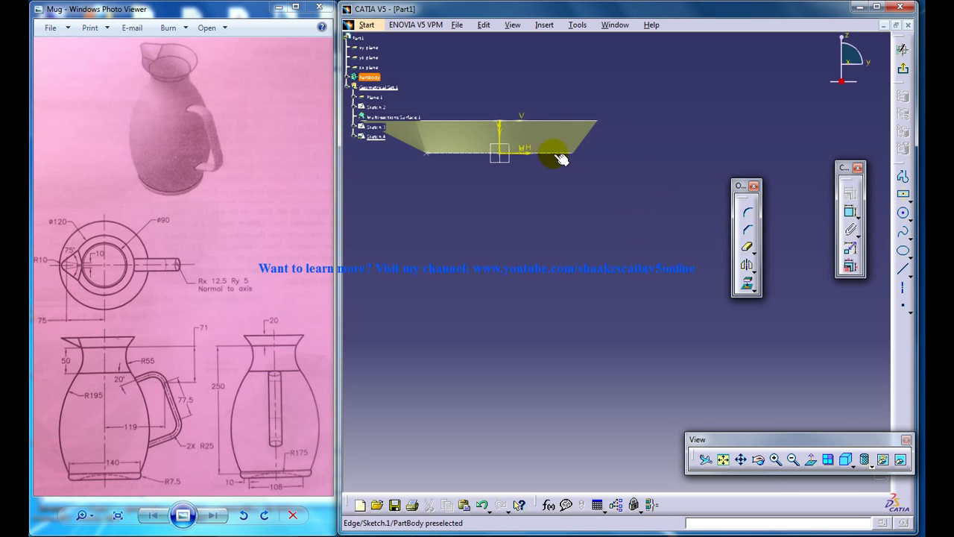
# - Project the surface's bottom edge into the sketch and convert it into an axis
pyautogui.click(748, 284)
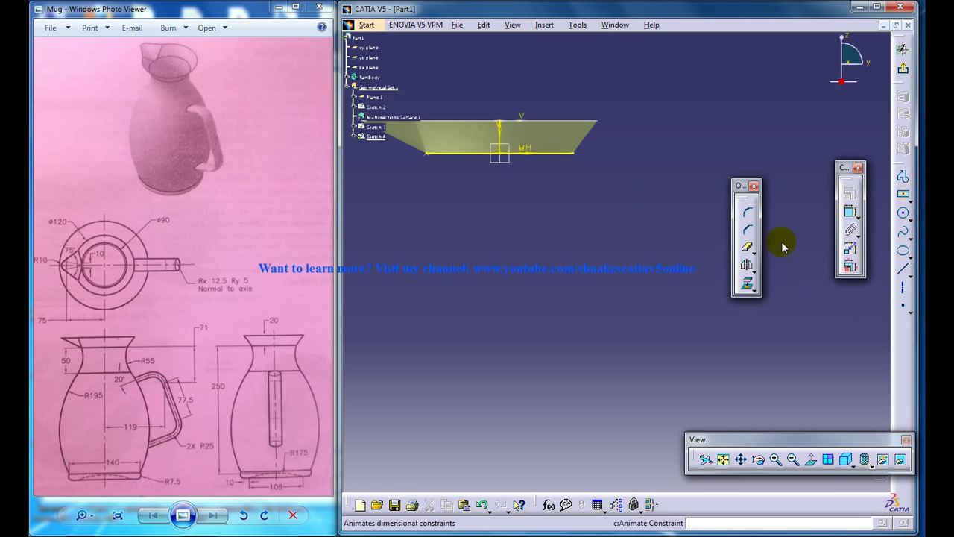
pyautogui.click(903, 269)
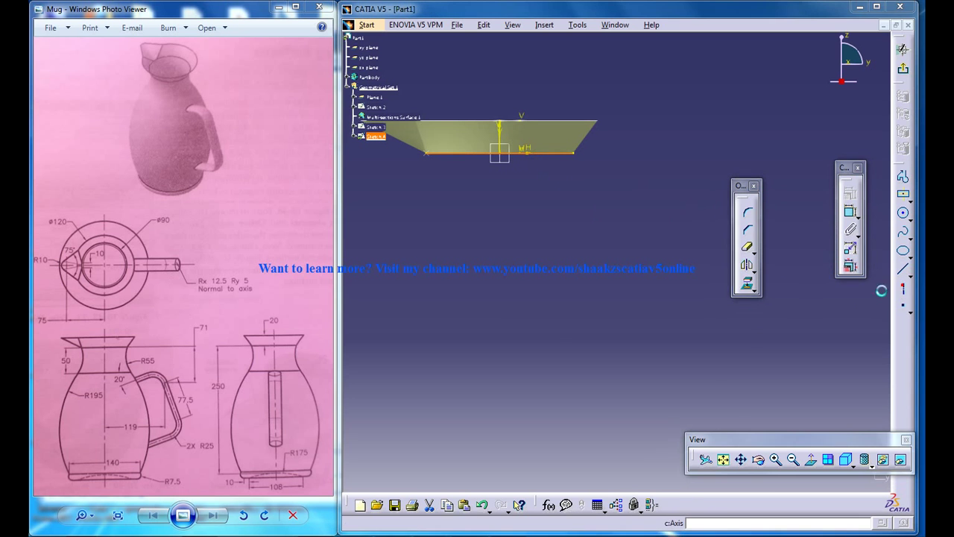
pyautogui.click(904, 289)
pyautogui.click(646, 301)
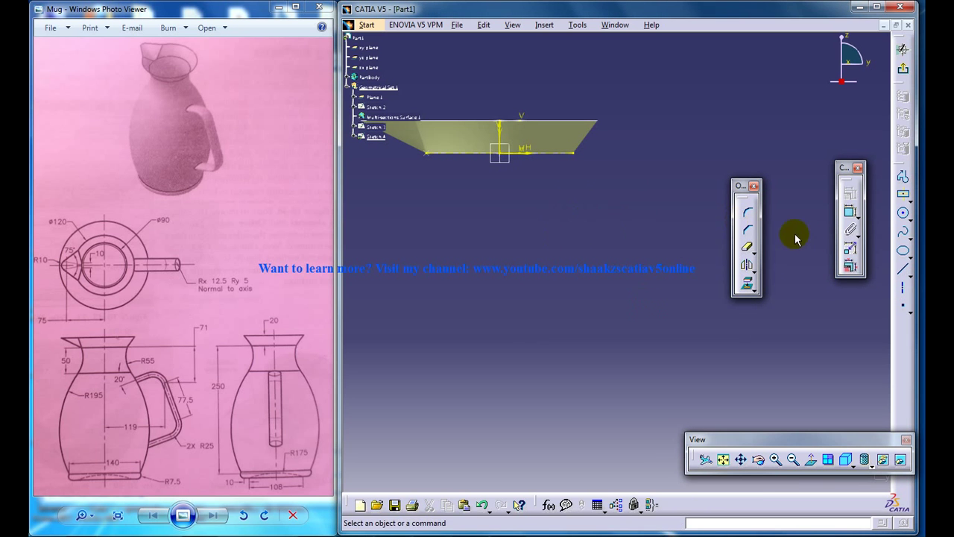
# - Draw a circle near the surface edge and set its diameter to 110
pyautogui.click(903, 214)
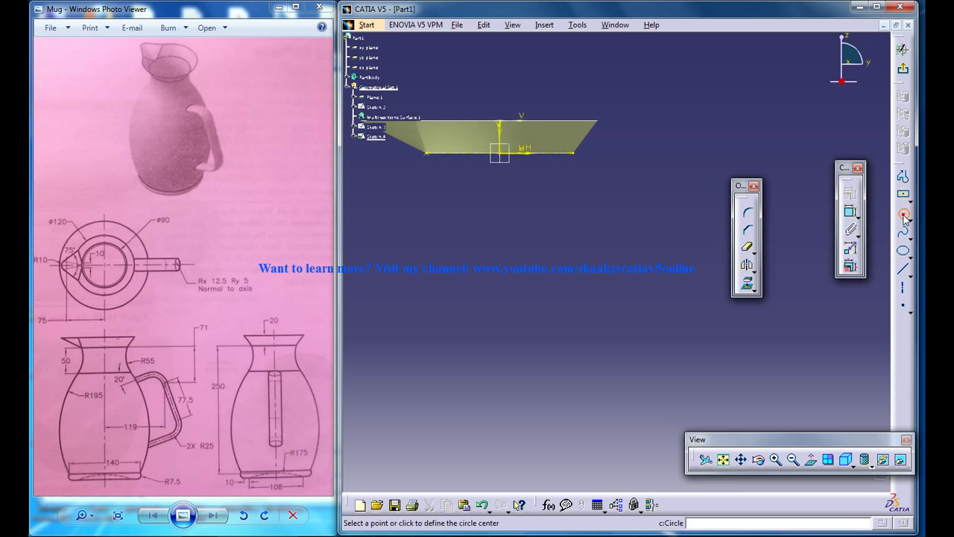
pyautogui.click(607, 220)
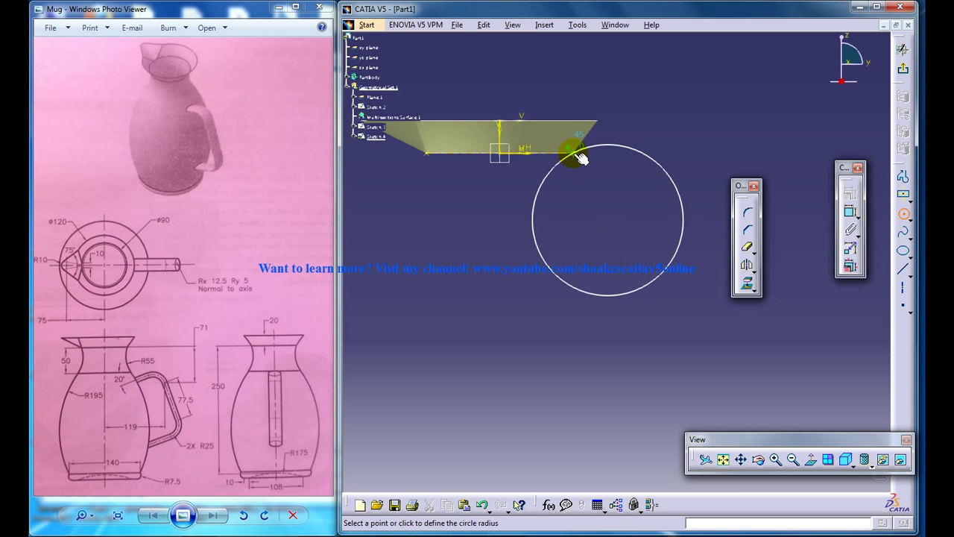
pyautogui.click(851, 212)
pyautogui.click(692, 153)
pyautogui.click(710, 130)
pyautogui.doubleClick(709, 131)
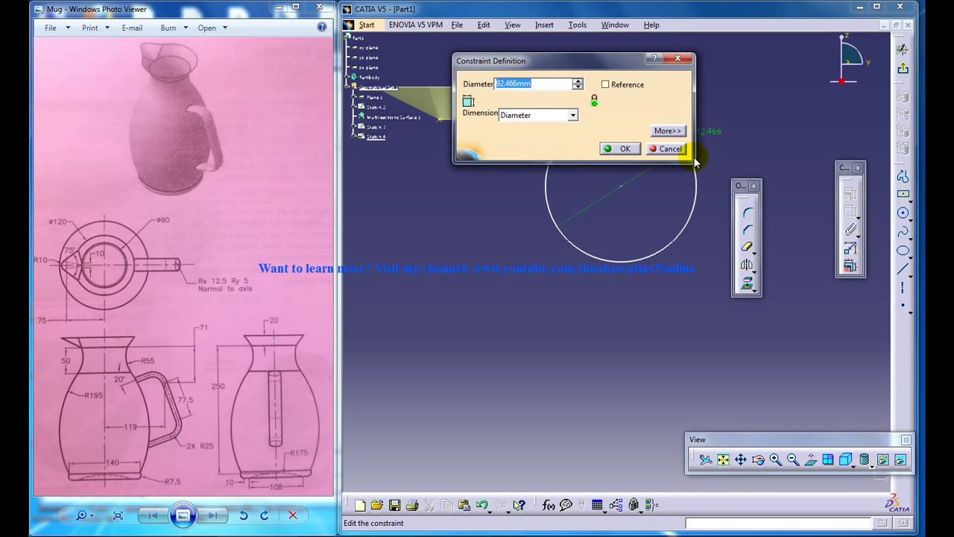
pyautogui.write('0')
pyautogui.press('Return')
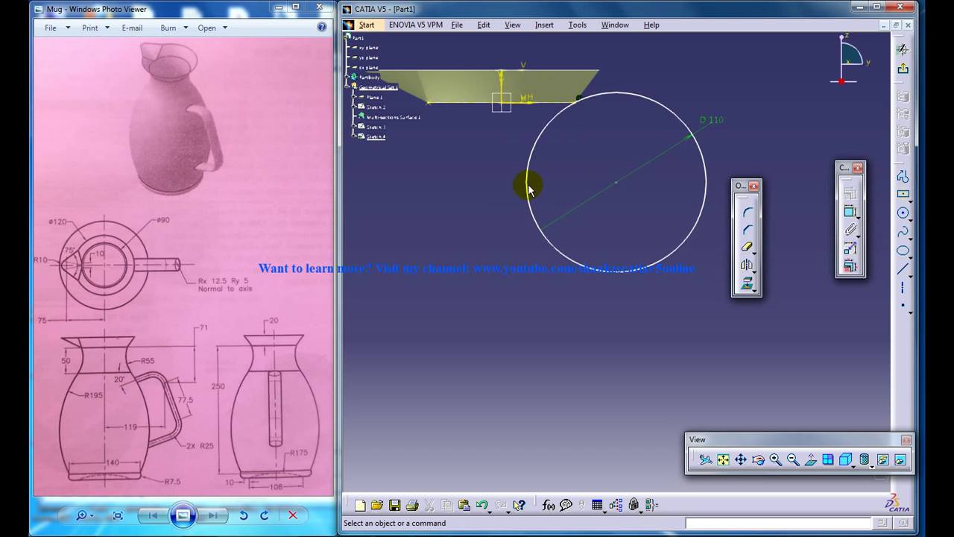
pyautogui.moveTo(529, 190); pyautogui.dragTo(554, 181)
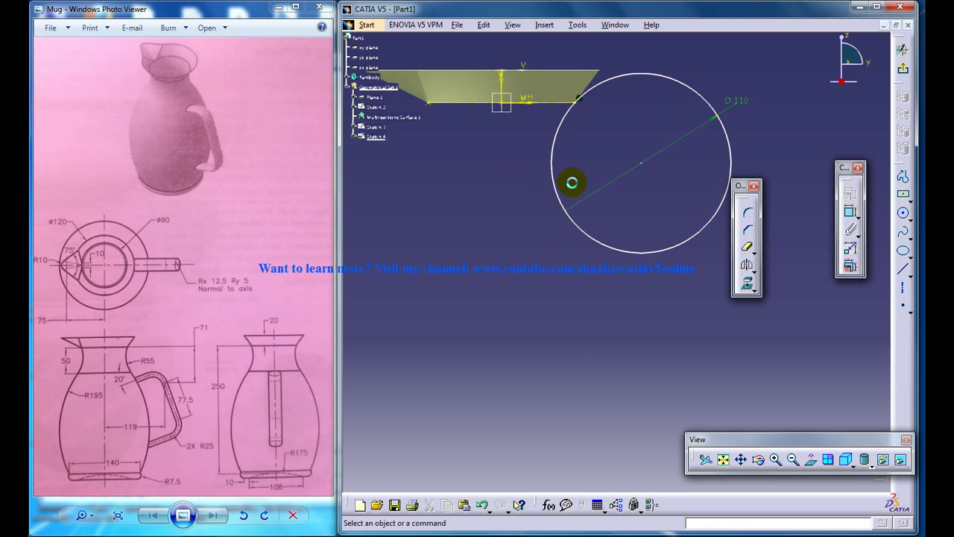
pyautogui.moveTo(621, 192); pyautogui.dragTo(624, 179, button='middle')
# - Draw a larger circle tangent below the D 110 circle and delete its coincidence constraint
pyautogui.click(903, 213)
pyautogui.click(520, 244)
pyautogui.click(597, 199)
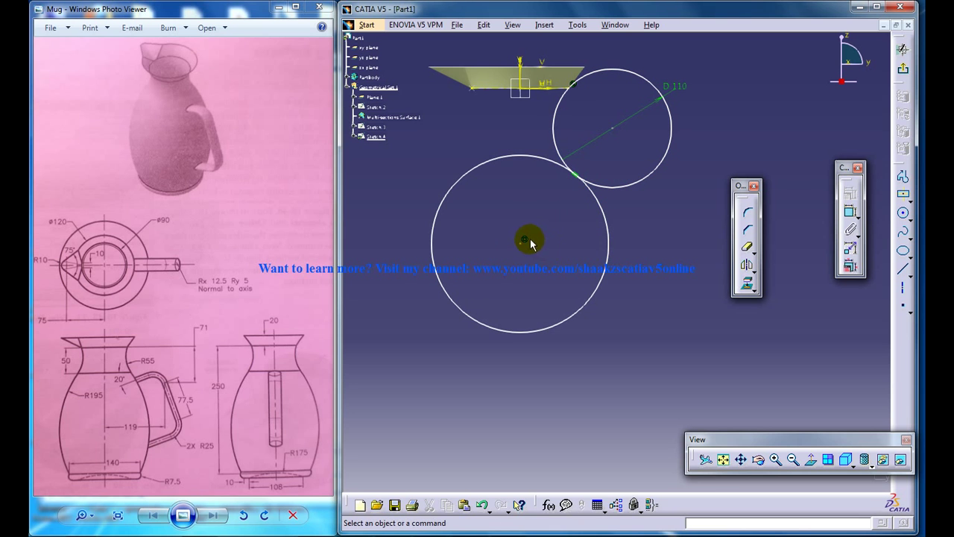
pyautogui.click(525, 240)
pyautogui.press('Delete')
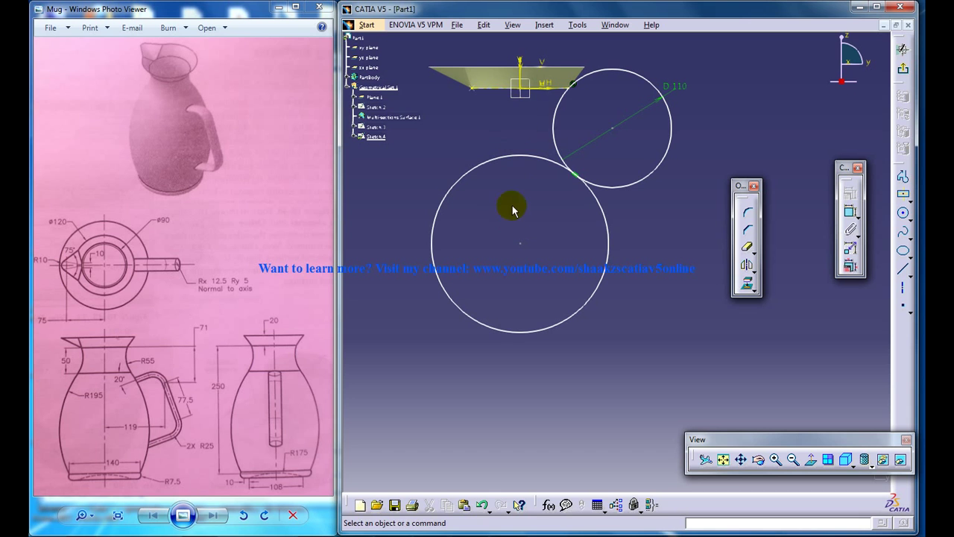
# - Draw a vertical axis and trim the unwanted arcs of both circles
pyautogui.click(905, 307)
pyautogui.click(904, 289)
pyautogui.moveTo(523, 50); pyautogui.dragTo(516, 90, button='middle')
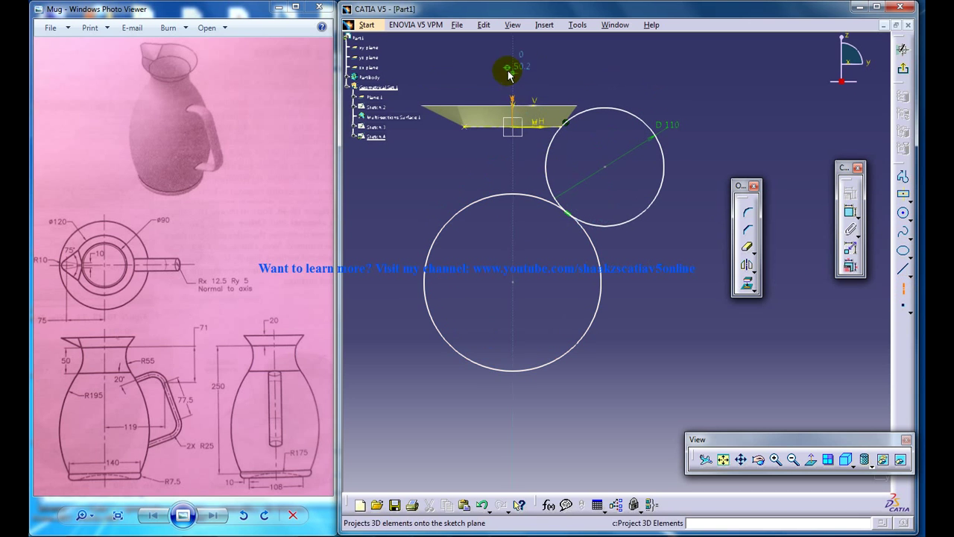
pyautogui.moveTo(528, 213); pyautogui.dragTo(511, 100, button='middle')
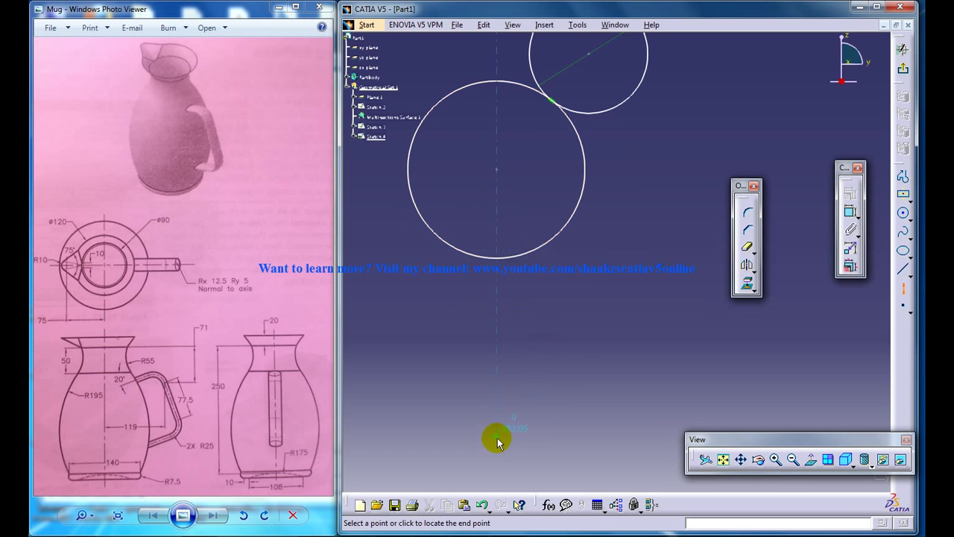
pyautogui.moveTo(591, 322); pyautogui.dragTo(564, 378, button='middle')
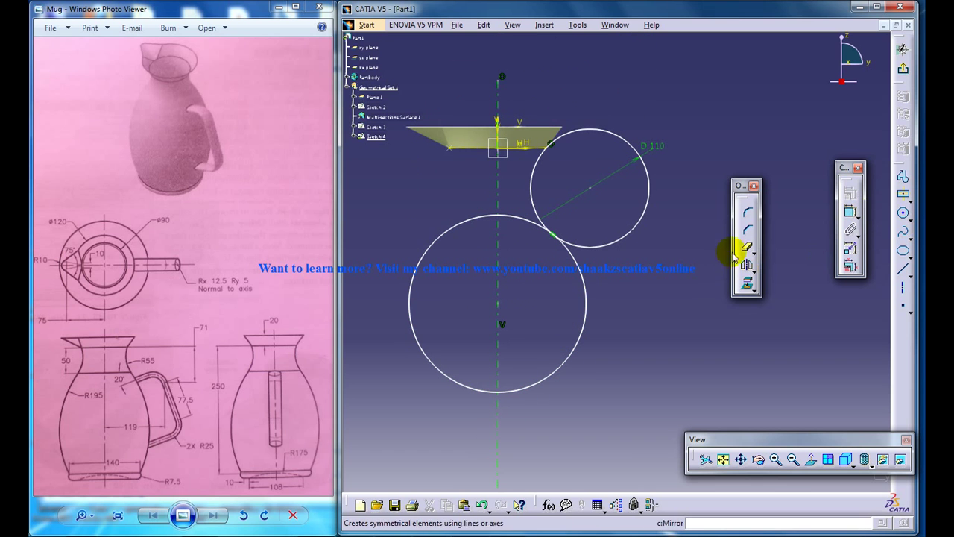
pyautogui.click(435, 246)
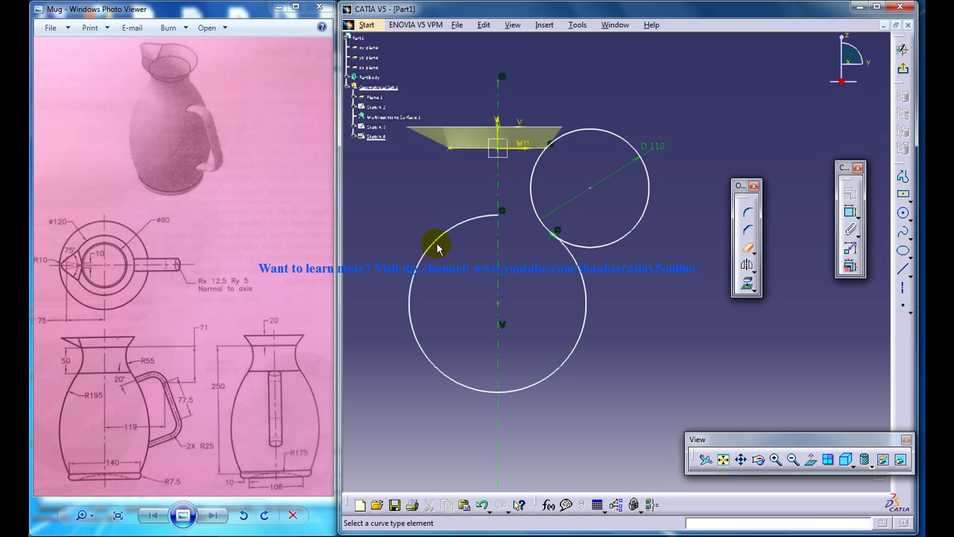
pyautogui.click(571, 235)
pyautogui.click(604, 240)
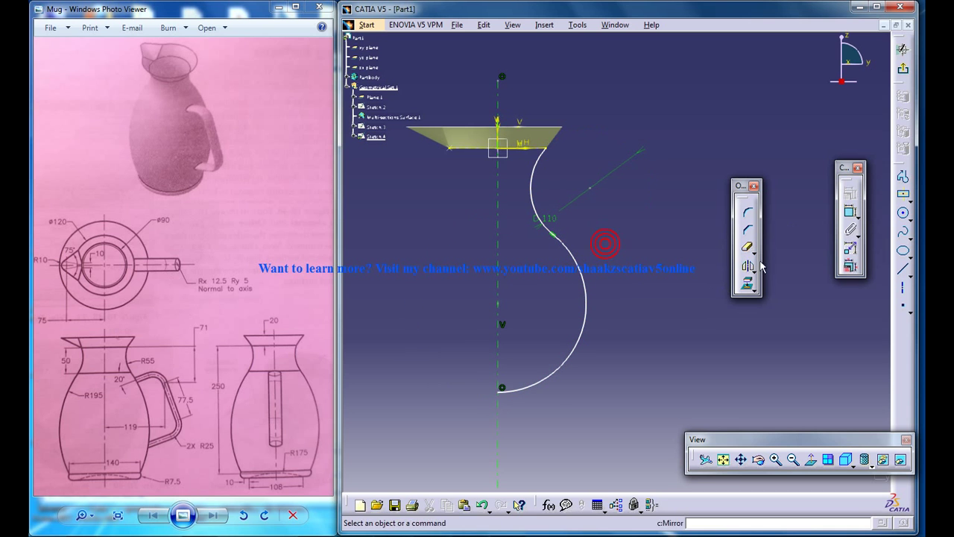
# - Dimension the lower arc's radius to 195
pyautogui.click(851, 213)
pyautogui.click(586, 292)
pyautogui.click(630, 283)
pyautogui.doubleClick(632, 284)
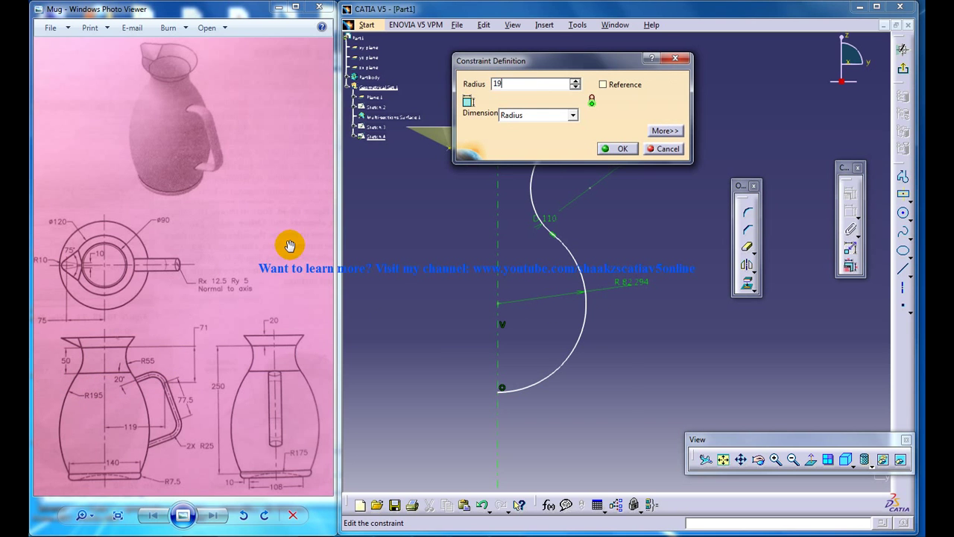
pyautogui.write('5mm')
pyautogui.press('Return')
pyautogui.moveTo(507, 317); pyautogui.dragTo(552, 217, button='middle')
pyautogui.moveTo(539, 380); pyautogui.dragTo(541, 285, button='middle')
pyautogui.moveTo(513, 381)
pyautogui.mouseDown(button='middle')
pyautogui.moveTo(520, 326)
pyautogui.moveTo(514, 366)
pyautogui.mouseUp(button='middle')
pyautogui.moveTo(519, 326)
pyautogui.mouseDown(button='middle')
pyautogui.moveTo(512, 307)
pyautogui.moveTo(521, 266)
pyautogui.moveTo(511, 273)
pyautogui.mouseUp(button='middle')
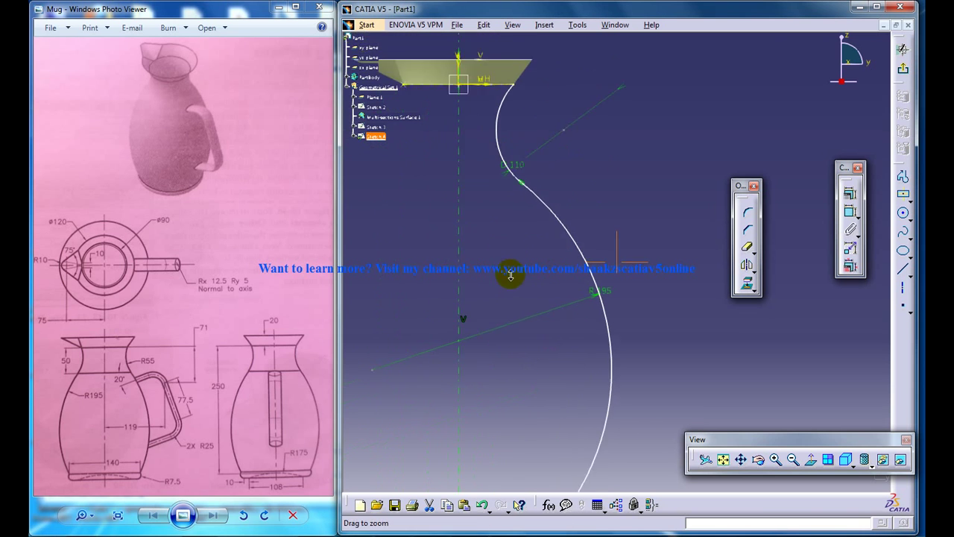
# - Draw a horizontal line from the vertical axis to the lower arc, dimensioned 70
pyautogui.click(120, 455)
pyautogui.scroll(3, 121, 455)
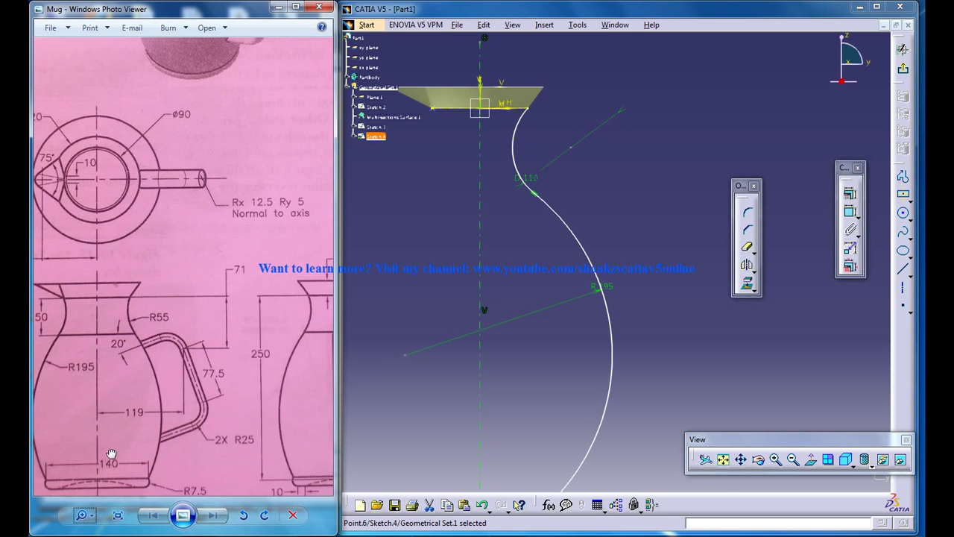
pyautogui.scroll(1, 141, 471)
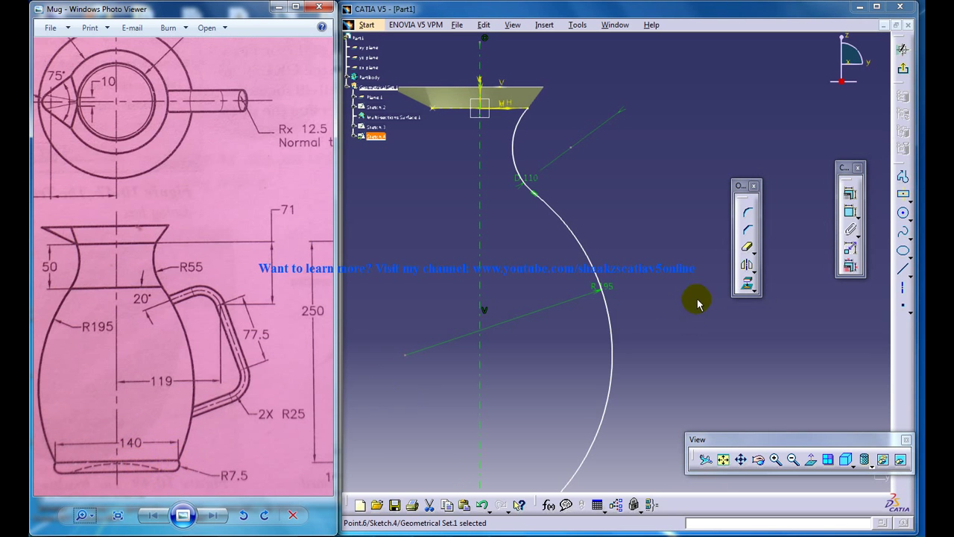
pyautogui.click(904, 293)
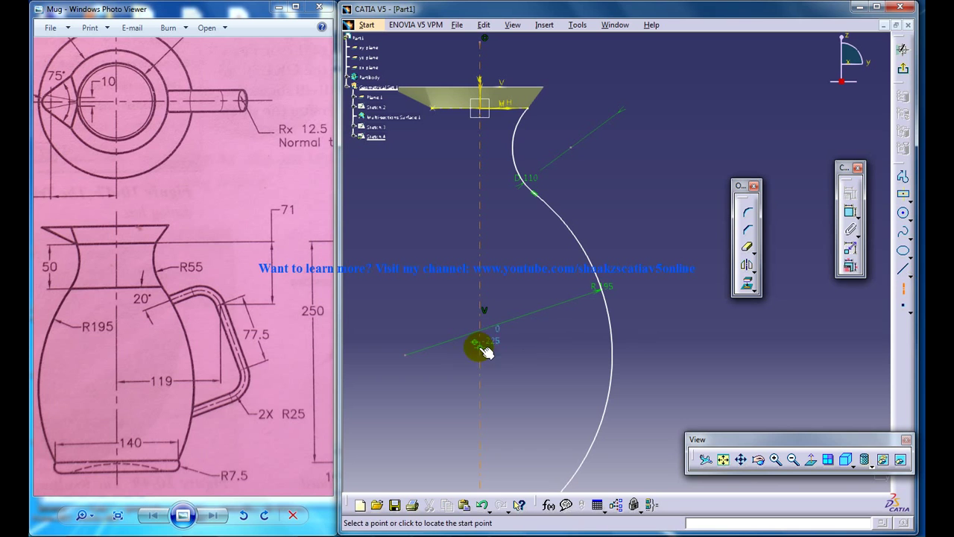
pyautogui.click(616, 365)
pyautogui.click(851, 214)
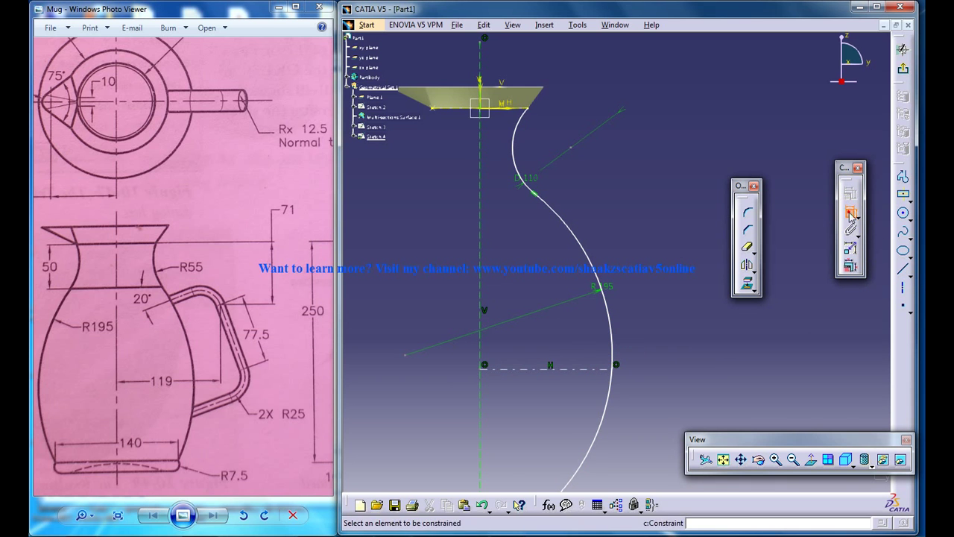
pyautogui.click(522, 368)
pyautogui.doubleClick(535, 332)
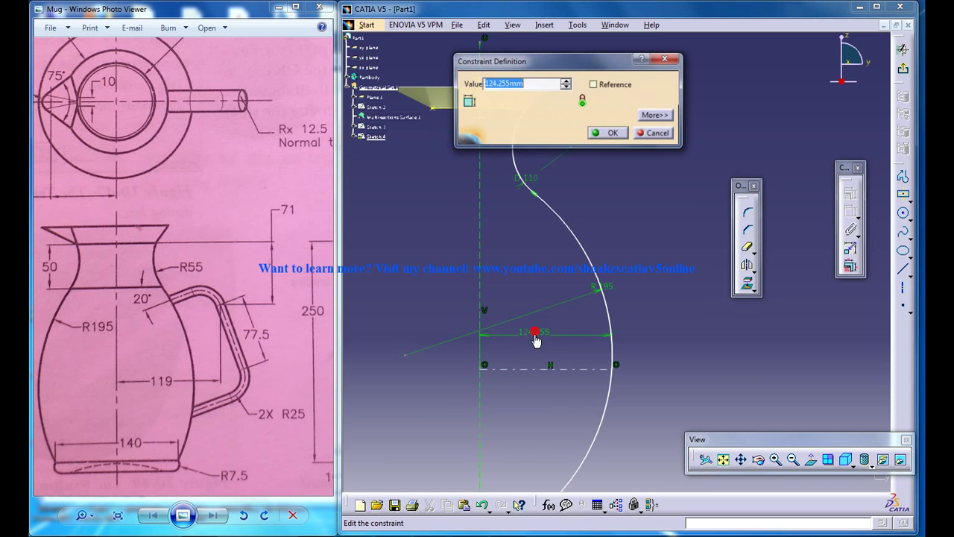
pyautogui.press('Return')
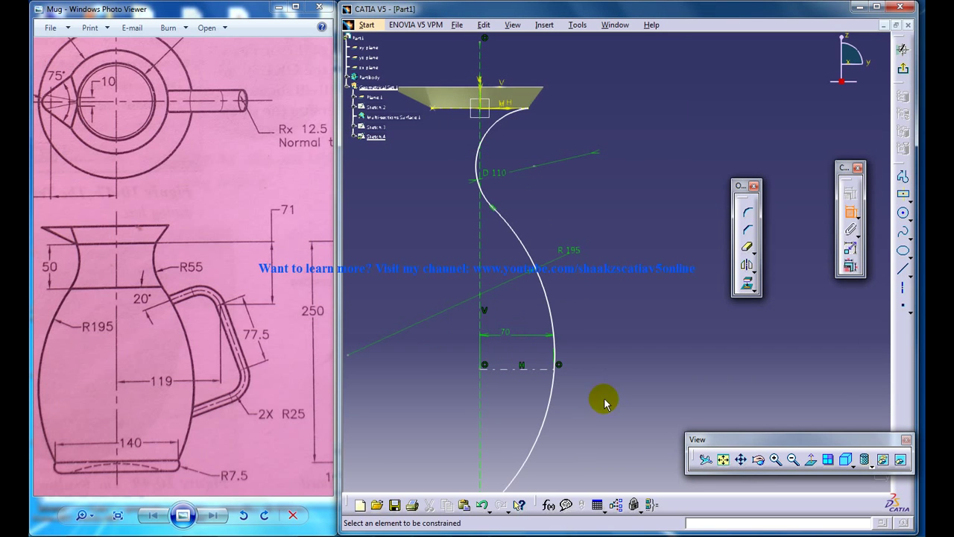
# - Add the R195 arc dimension, re-confirm the 70 length, and test the profile's freedom
pyautogui.click(516, 246)
pyautogui.click(542, 257)
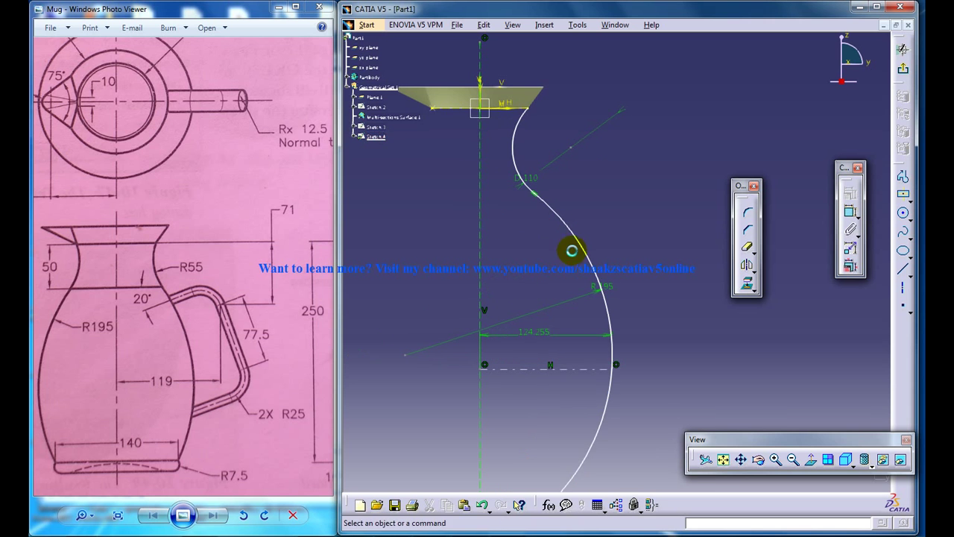
pyautogui.click(552, 336)
pyautogui.doubleClick(542, 337)
pyautogui.write('70')
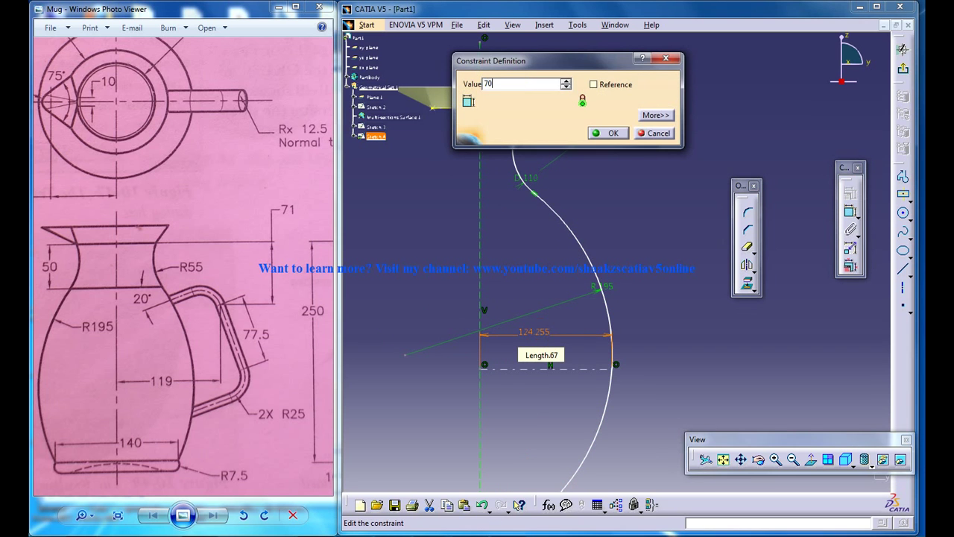
pyautogui.press('Return')
pyautogui.click(567, 324)
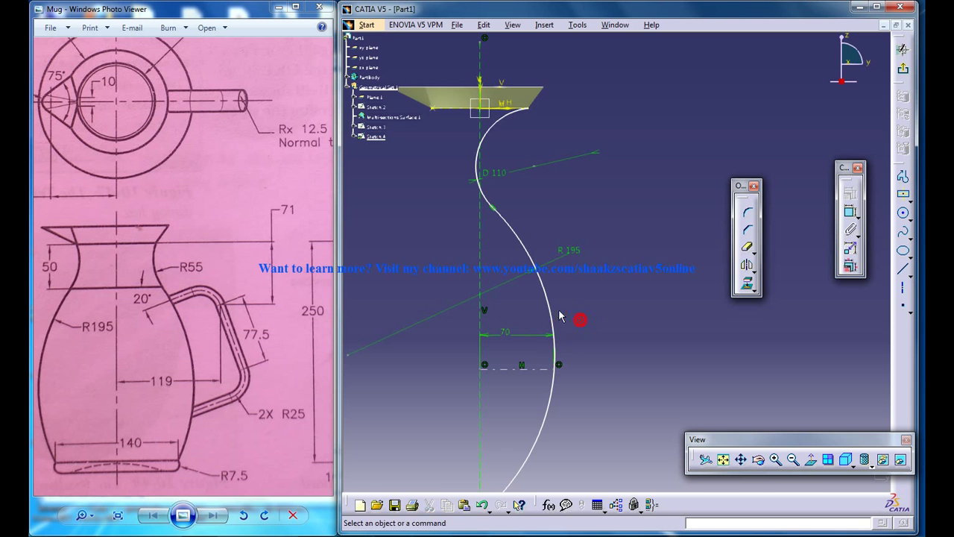
pyautogui.moveTo(534, 262); pyautogui.dragTo(596, 287)
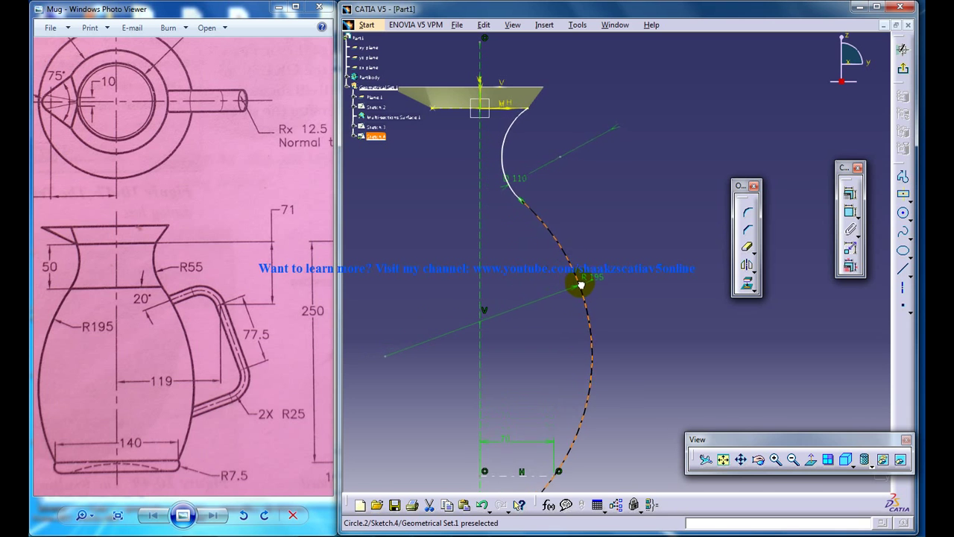
pyautogui.click(603, 283)
# - Frame the whole jug profile and start a horizontal axis across its lower part
pyautogui.moveTo(575, 335); pyautogui.dragTo(607, 271, button='middle')
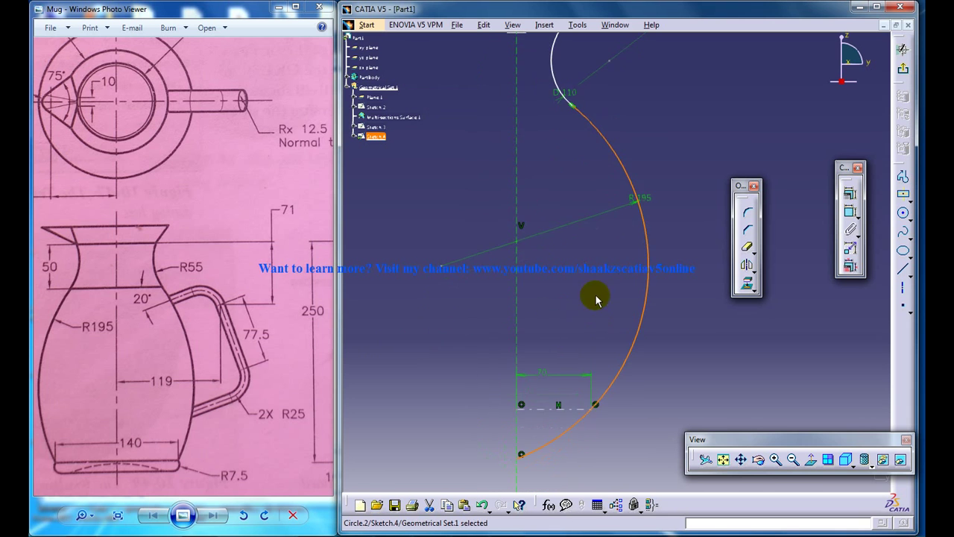
pyautogui.click(571, 241)
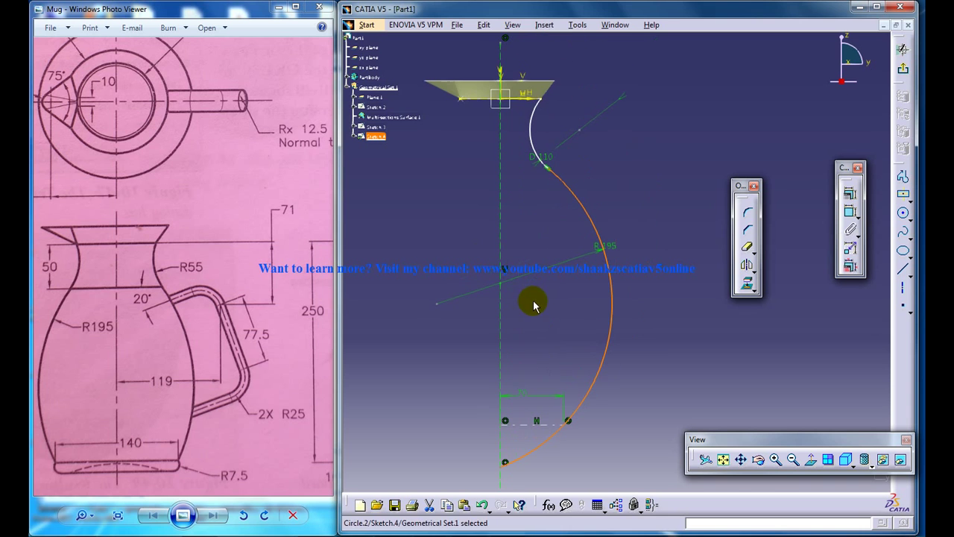
pyautogui.moveTo(571, 241); pyautogui.dragTo(533, 302, button='middle')
pyautogui.moveTo(243, 400)
pyautogui.mouseDown()
pyautogui.moveTo(230, 341)
pyautogui.moveTo(124, 379)
pyautogui.mouseUp()
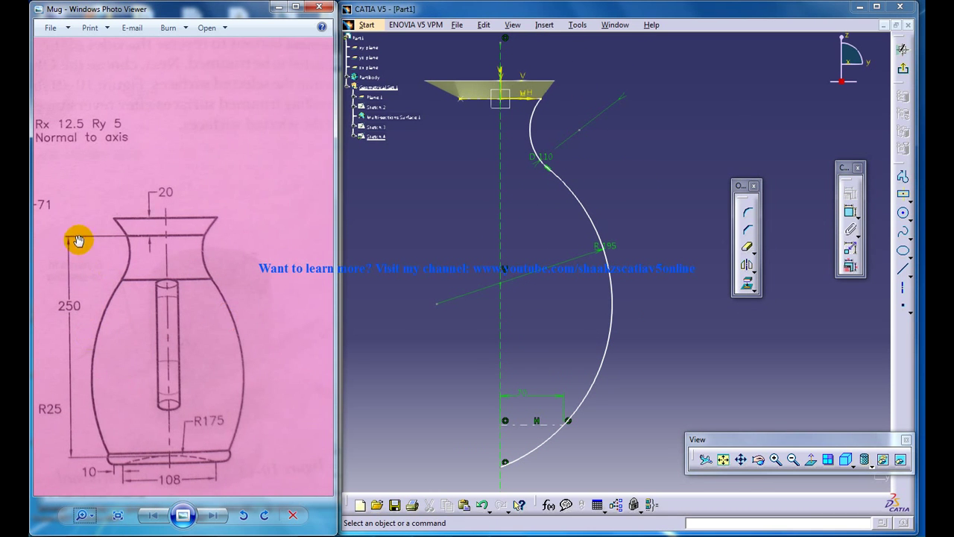
pyautogui.moveTo(546, 328); pyautogui.dragTo(558, 320, button='middle')
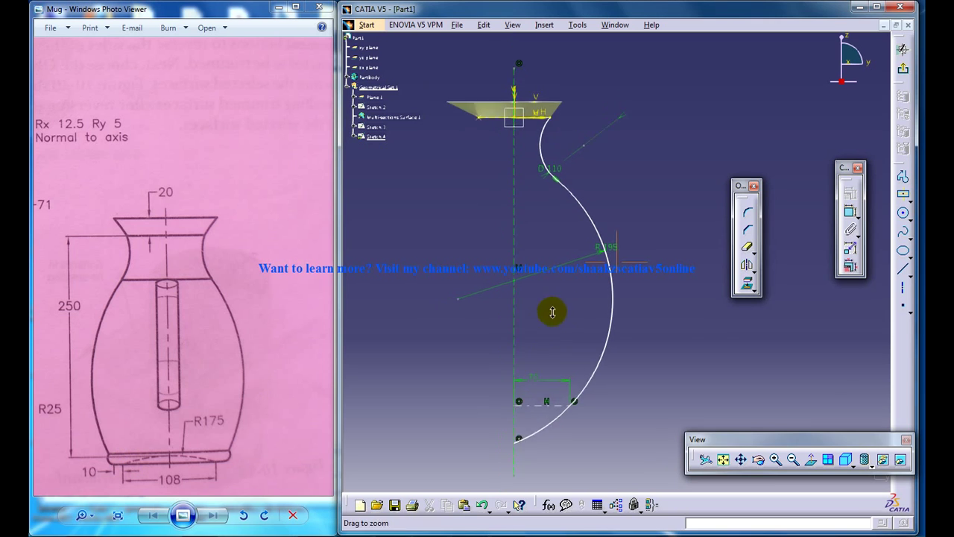
pyautogui.click(904, 288)
pyautogui.click(416, 405)
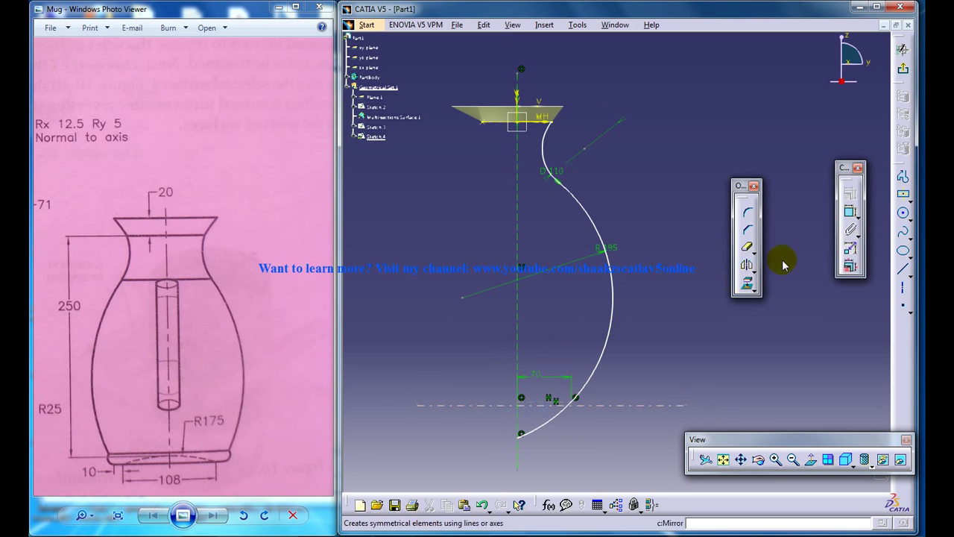
# - Dimension the horizontal axis's distance from the jug's top edge and set its value
pyautogui.click(850, 211)
pyautogui.click(488, 405)
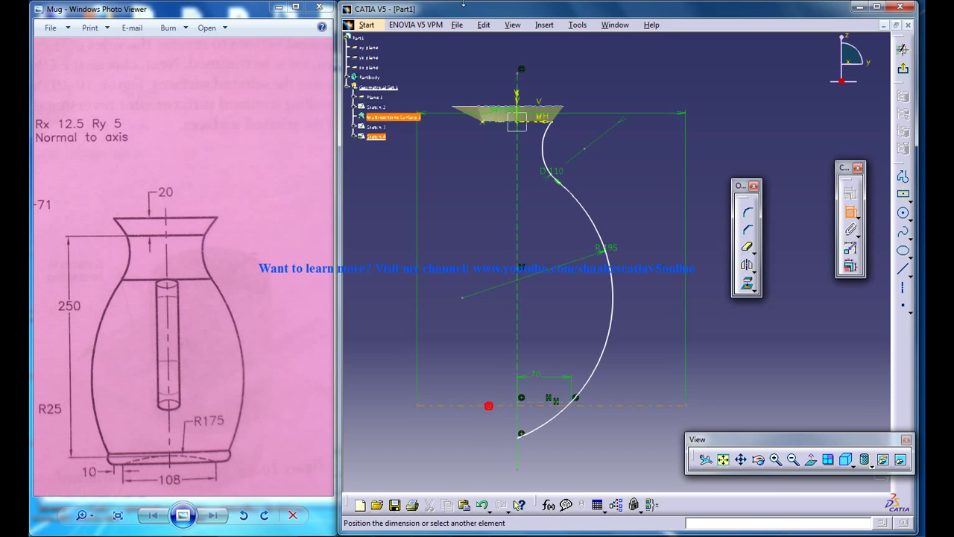
pyautogui.click(513, 121)
pyautogui.click(470, 153)
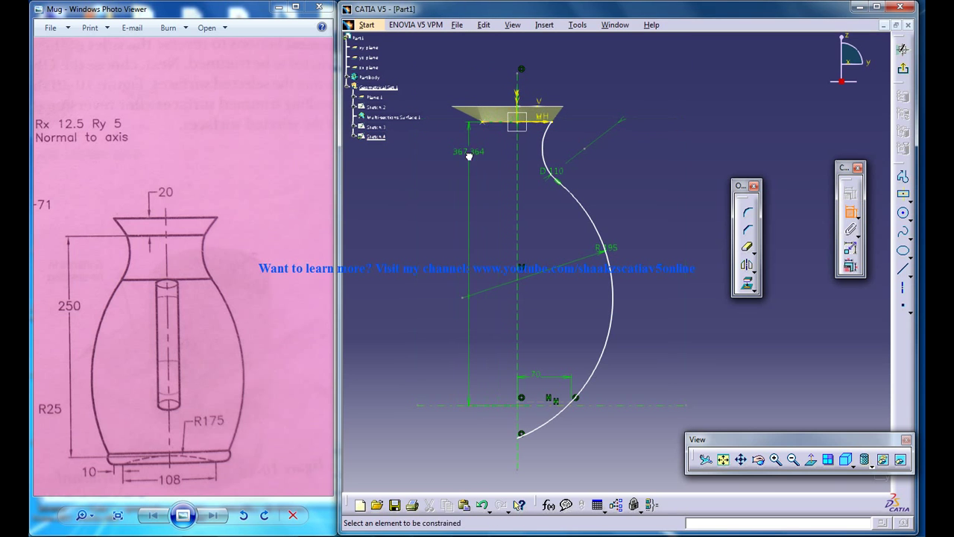
pyautogui.doubleClick(471, 155)
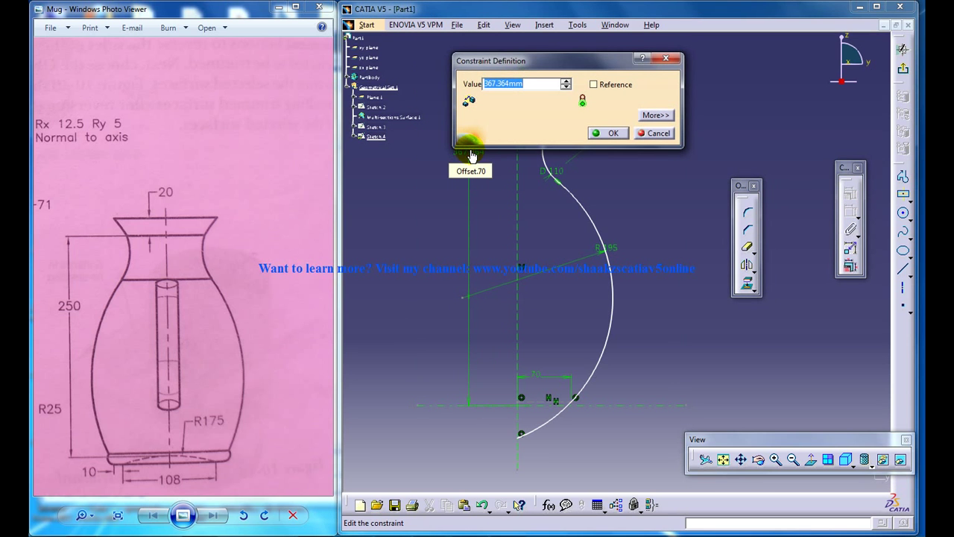
pyautogui.press('Return')
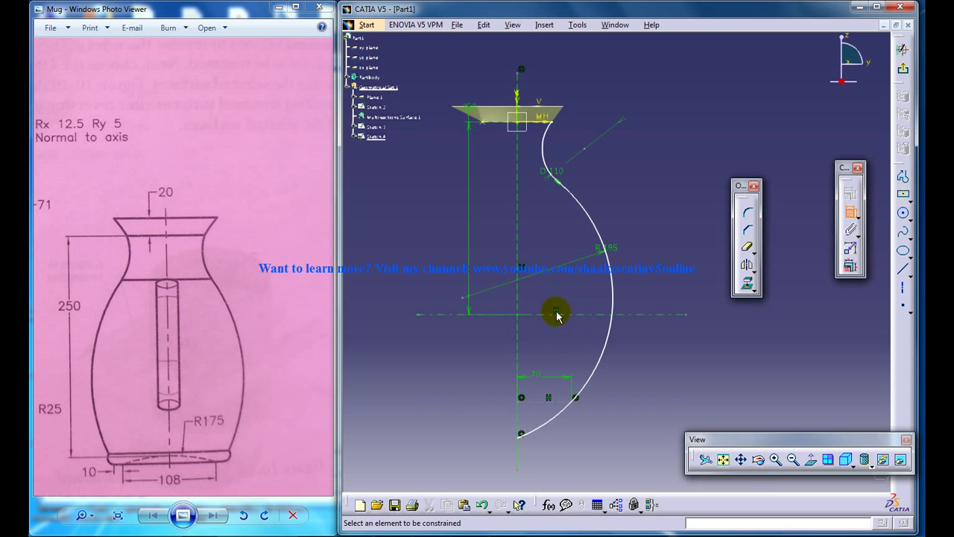
# - Drag the 70-long bottom line up onto the horizontal axis
pyautogui.moveTo(570, 356); pyautogui.dragTo(540, 266, button='middle')
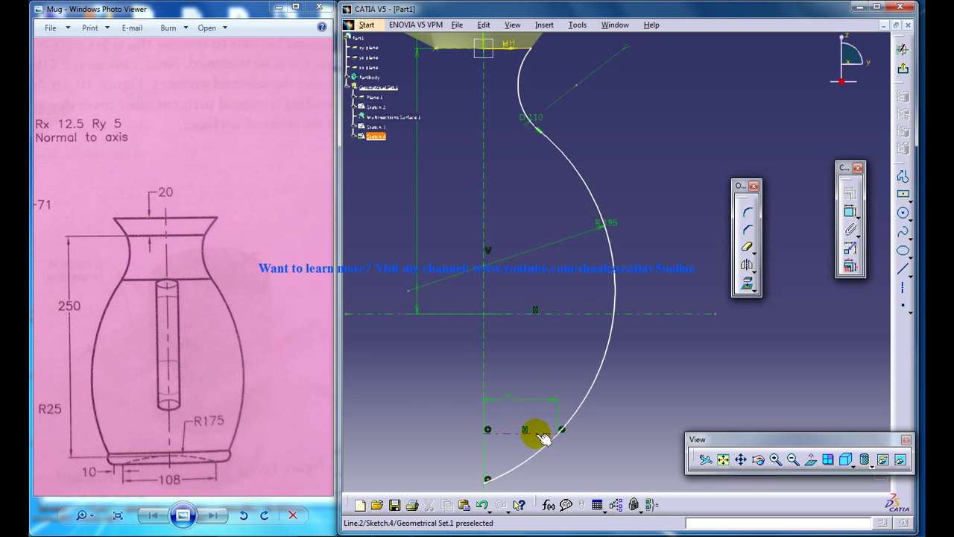
pyautogui.moveTo(543, 438); pyautogui.dragTo(534, 306)
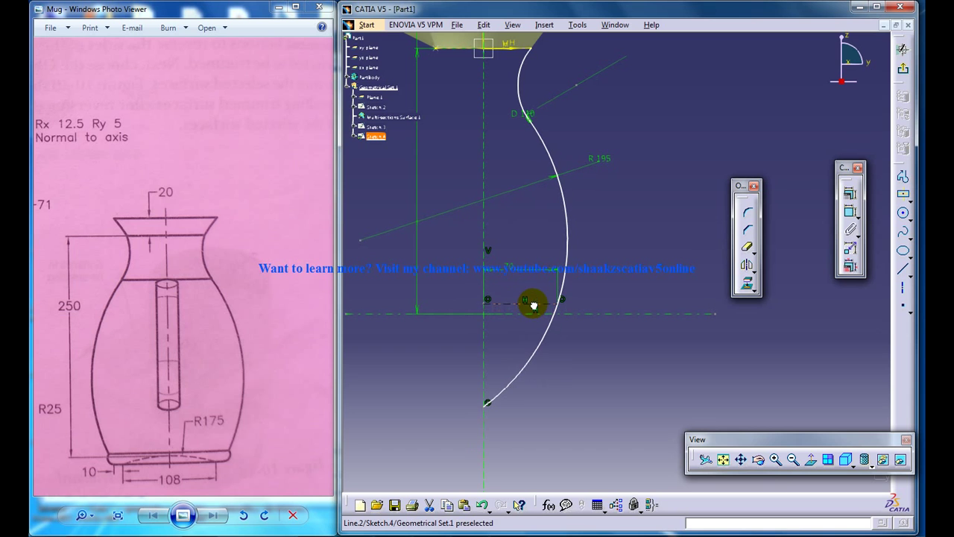
pyautogui.moveTo(501, 256); pyautogui.dragTo(524, 308, button='middle')
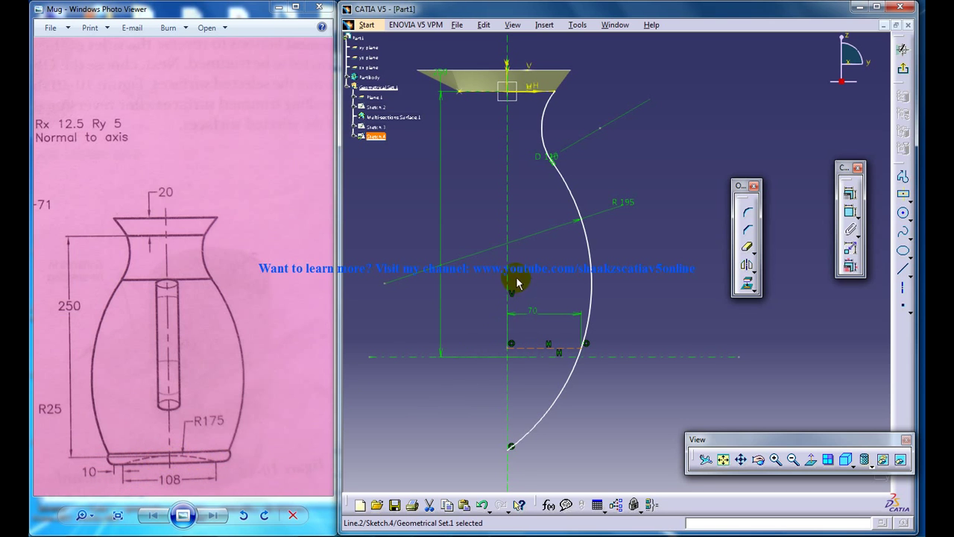
pyautogui.keyDown('ctrl'); pyautogui.moveTo(515, 284); pyautogui.dragTo(510, 358, button='middle'); pyautogui.keyUp('ctrl')
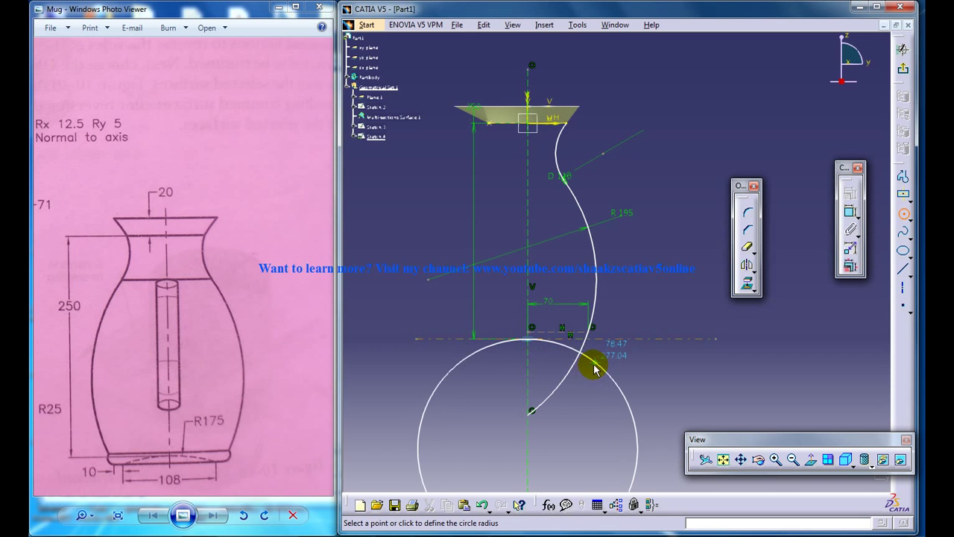
# - Draw a circle centred on the vertical axis and dimension it as radius 175
pyautogui.click(594, 365)
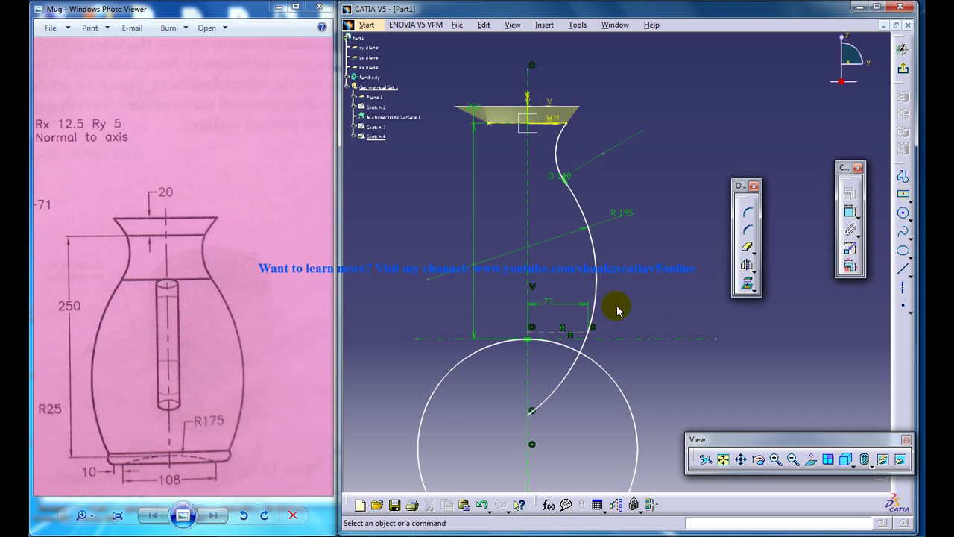
pyautogui.click(850, 211)
pyautogui.click(625, 393)
pyautogui.doubleClick(658, 387)
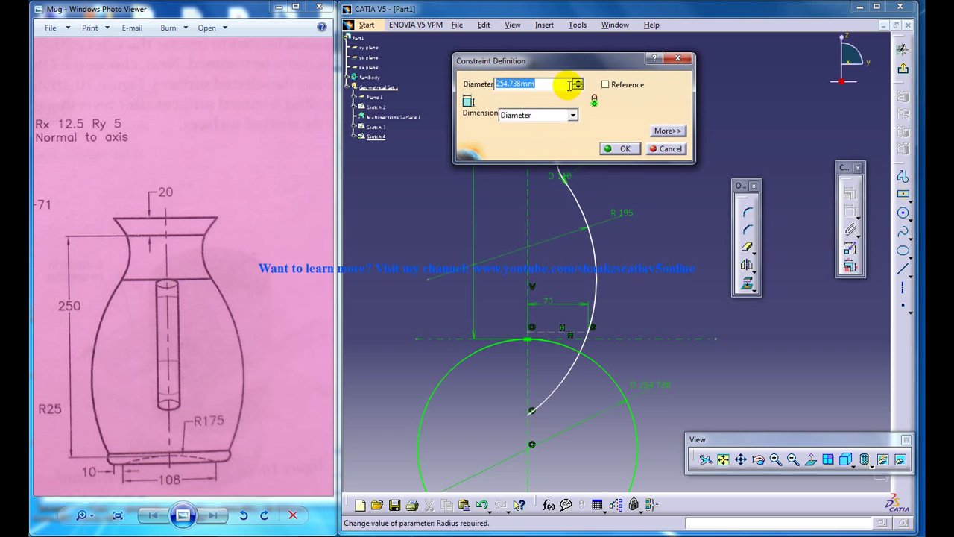
pyautogui.click(543, 115)
pyautogui.click(532, 124)
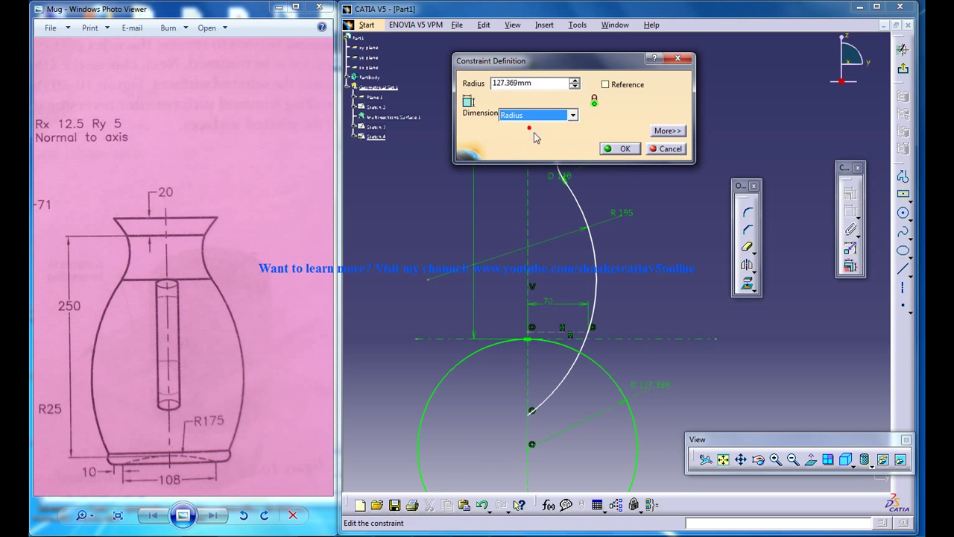
pyautogui.doubleClick(531, 82)
pyautogui.write('175')
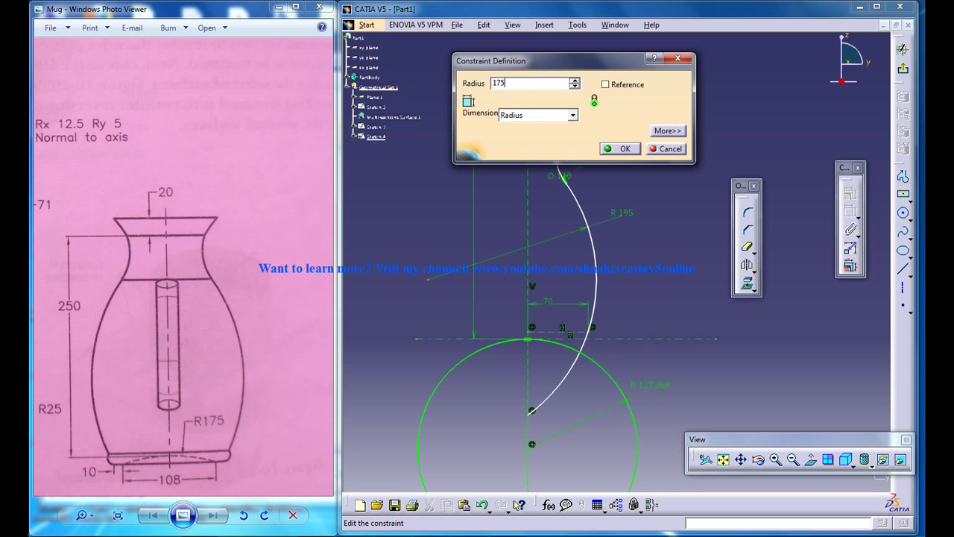
pyautogui.press('Return')
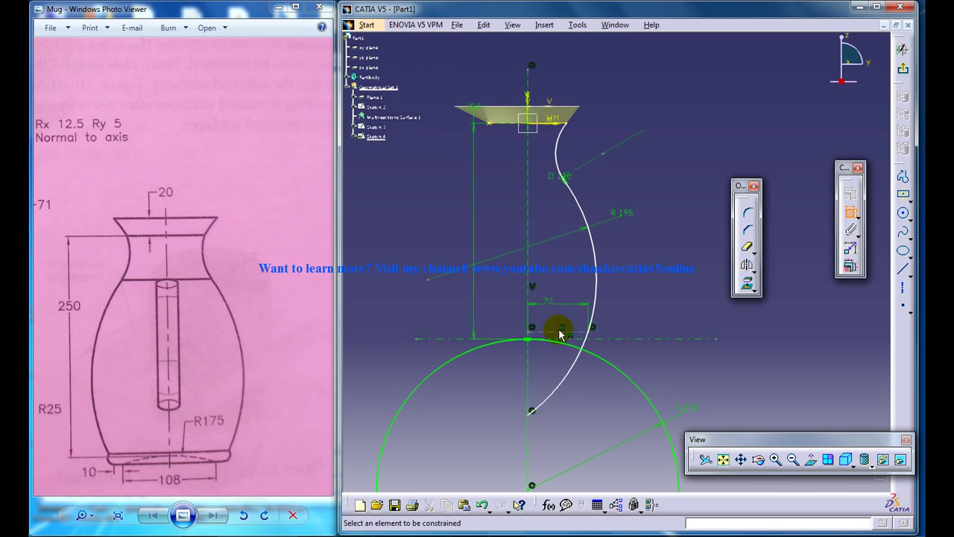
# - Quick Trim away the profile curve below the horizontal axis
pyautogui.moveTo(620, 395); pyautogui.dragTo(546, 263, button='middle')
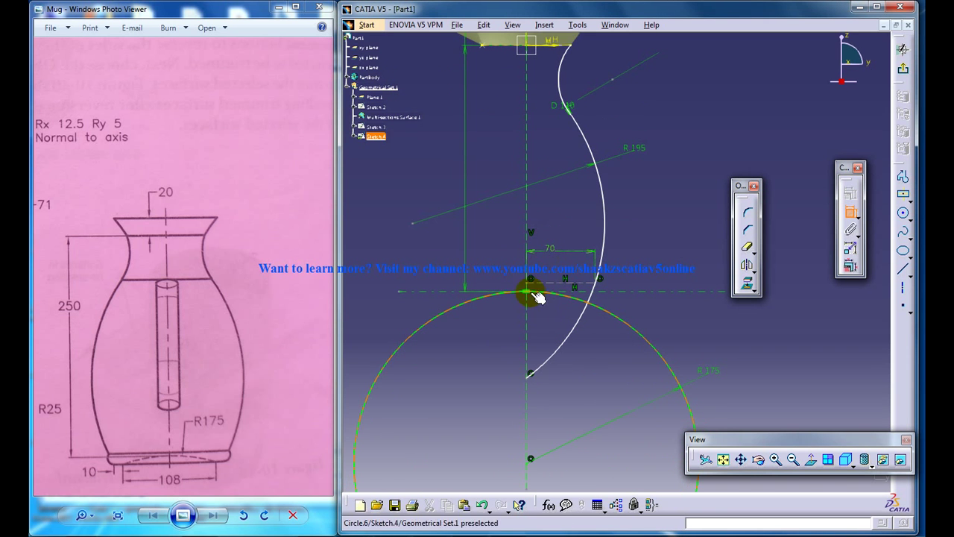
pyautogui.click(746, 249)
pyautogui.click(576, 340)
pyautogui.click(596, 285)
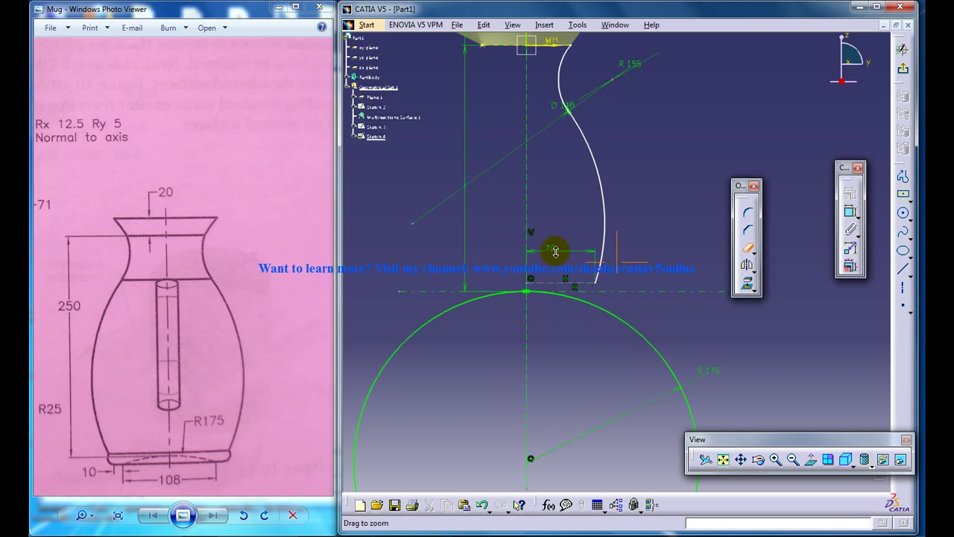
# - Draw a second axis near the circle's top and dimension its width to 54
pyautogui.moveTo(556, 252); pyautogui.dragTo(555, 243, button='middle')
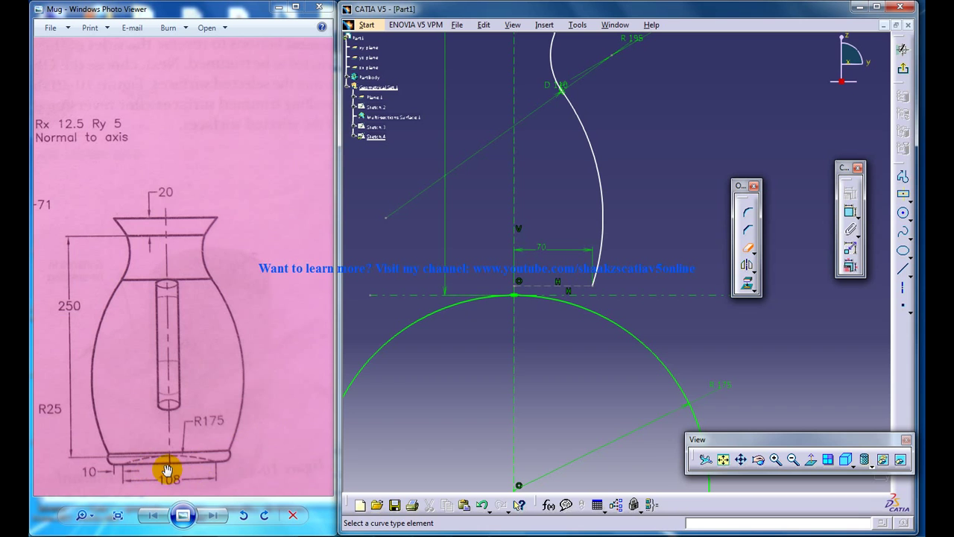
pyautogui.moveTo(618, 366); pyautogui.dragTo(618, 354, button='middle')
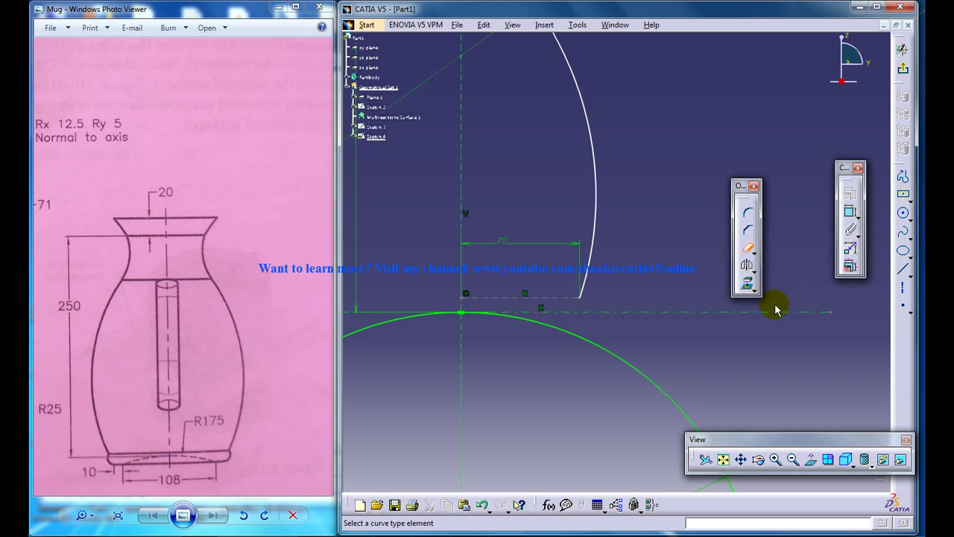
pyautogui.click(463, 341)
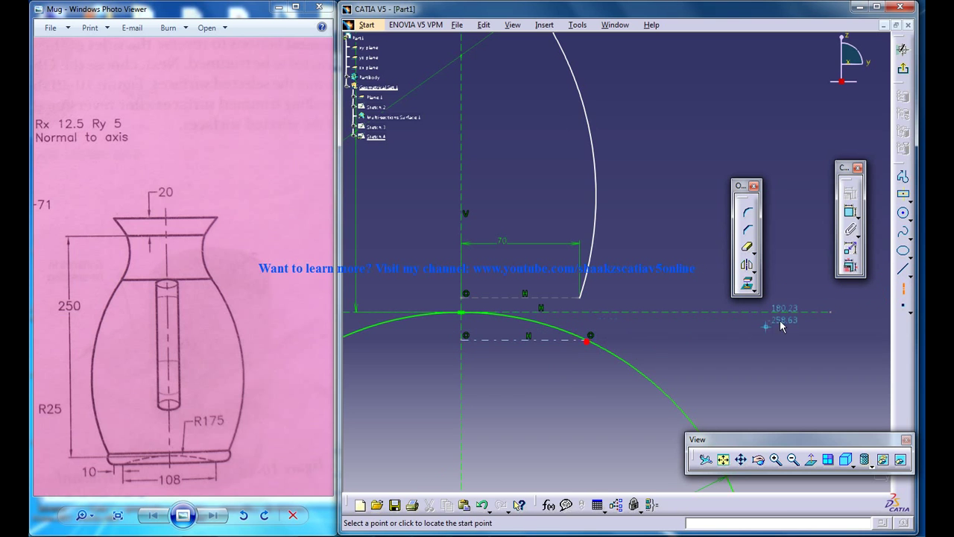
pyautogui.click(851, 211)
pyautogui.click(505, 341)
pyautogui.click(518, 364)
pyautogui.doubleClick(537, 381)
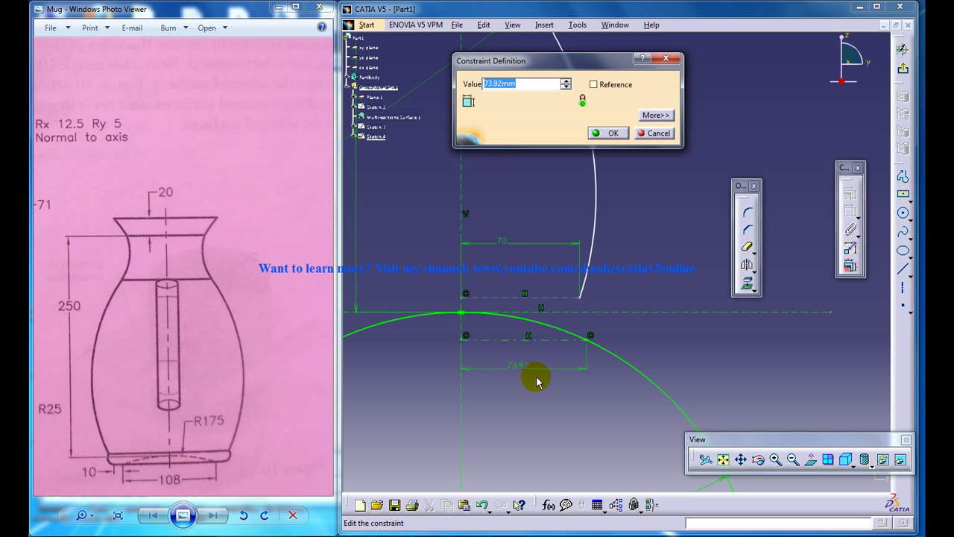
pyautogui.write('54')
pyautogui.press('Return')
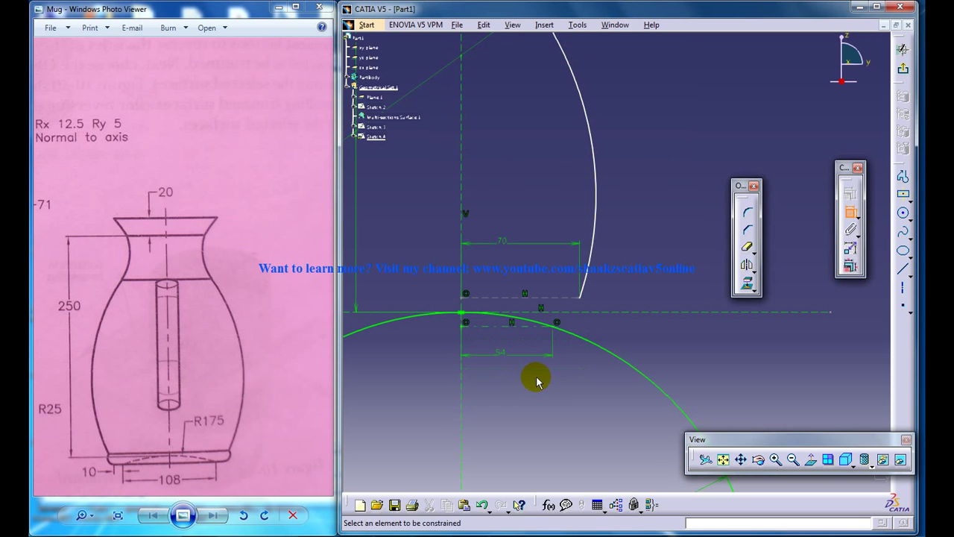
# - Trim the R175 circle beyond the 54 width into a base arc
pyautogui.moveTo(528, 377)
pyautogui.mouseDown(button='middle')
pyautogui.moveTo(571, 288)
pyautogui.moveTo(465, 330)
pyautogui.moveTo(541, 317)
pyautogui.mouseUp(button='middle')
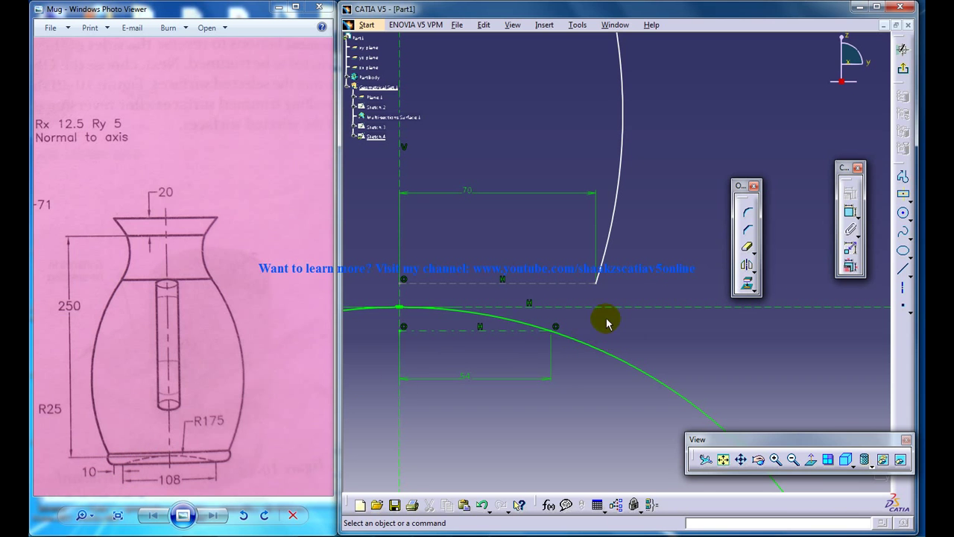
pyautogui.scroll(-1, 603, 337)
pyautogui.click(749, 251)
pyautogui.click(623, 349)
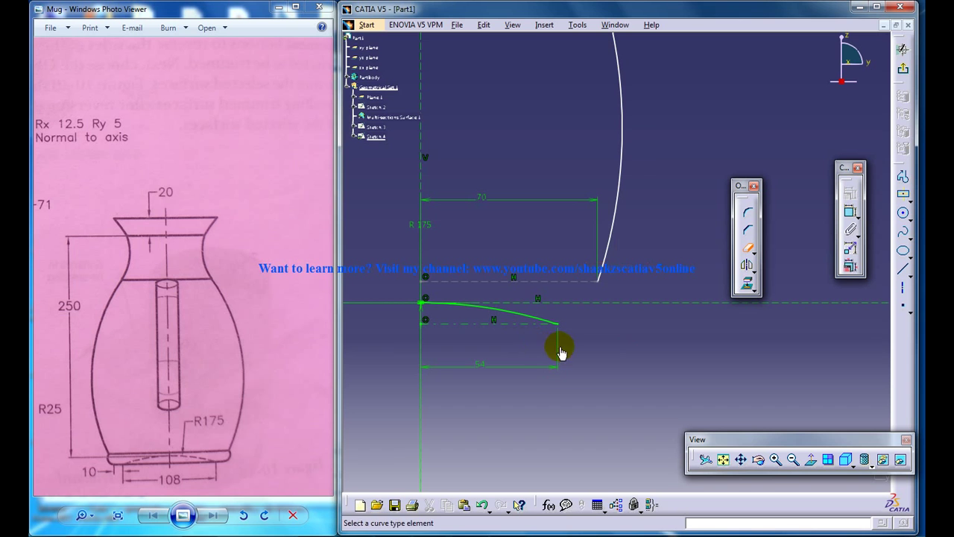
pyautogui.scroll(1, 560, 339)
# - Draw a short line from the arc's end and dimension it to length 10
pyautogui.click(903, 270)
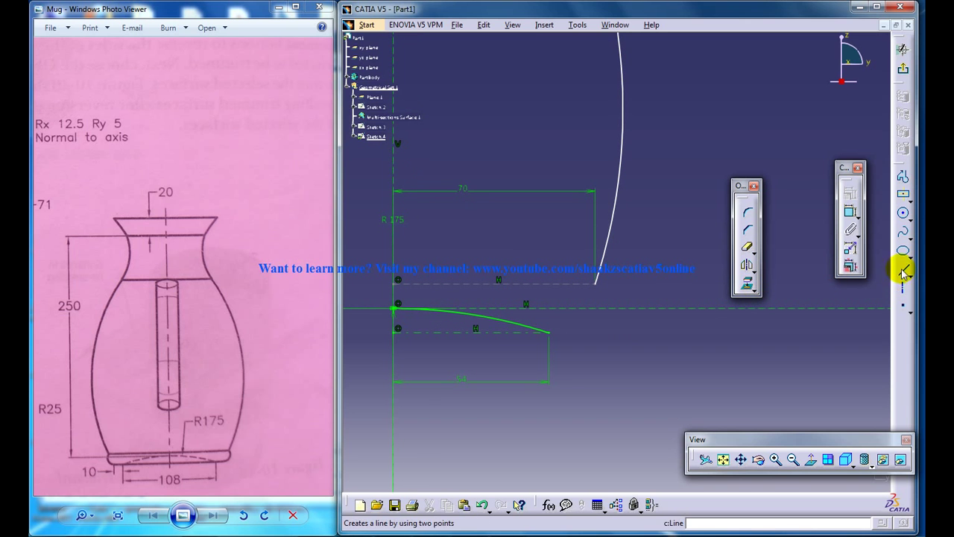
pyautogui.click(536, 340)
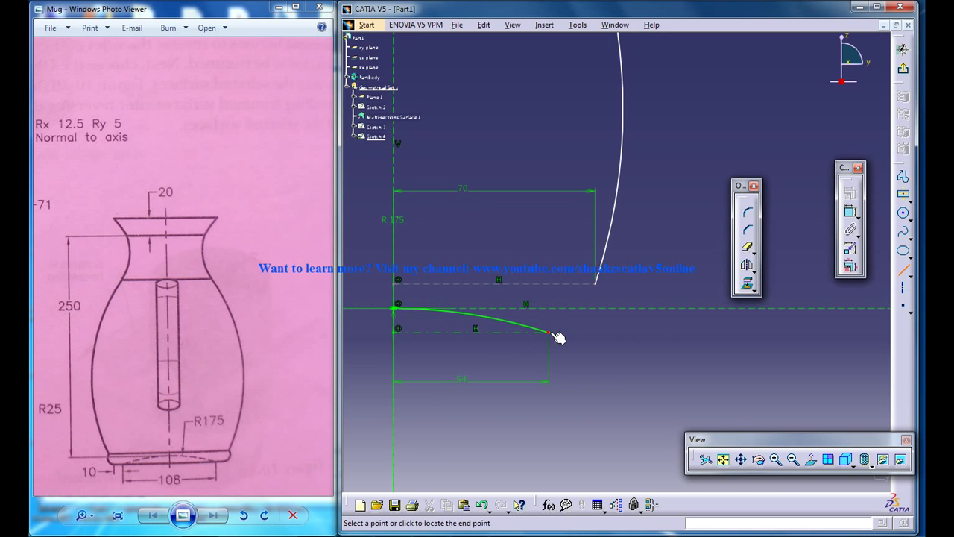
pyautogui.click(850, 212)
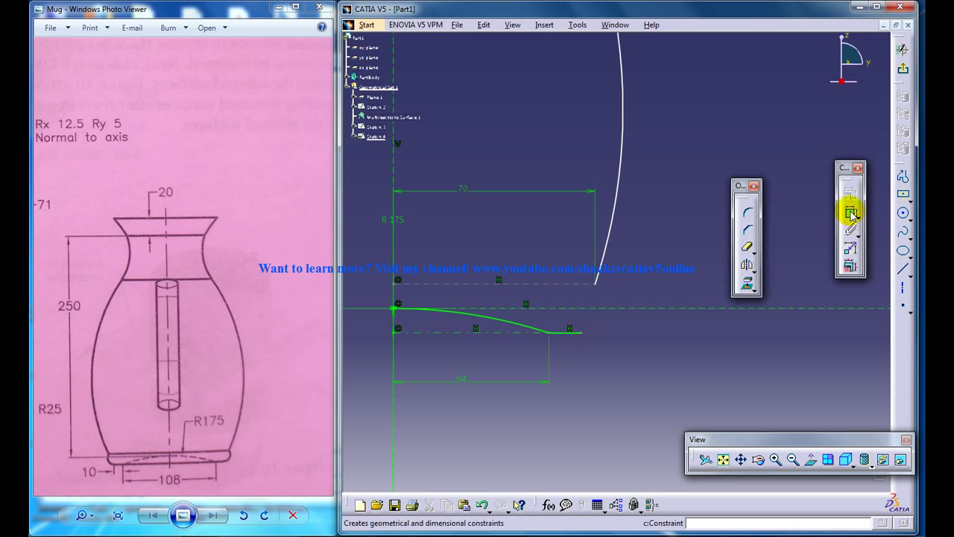
pyautogui.click(564, 333)
pyautogui.doubleClick(567, 347)
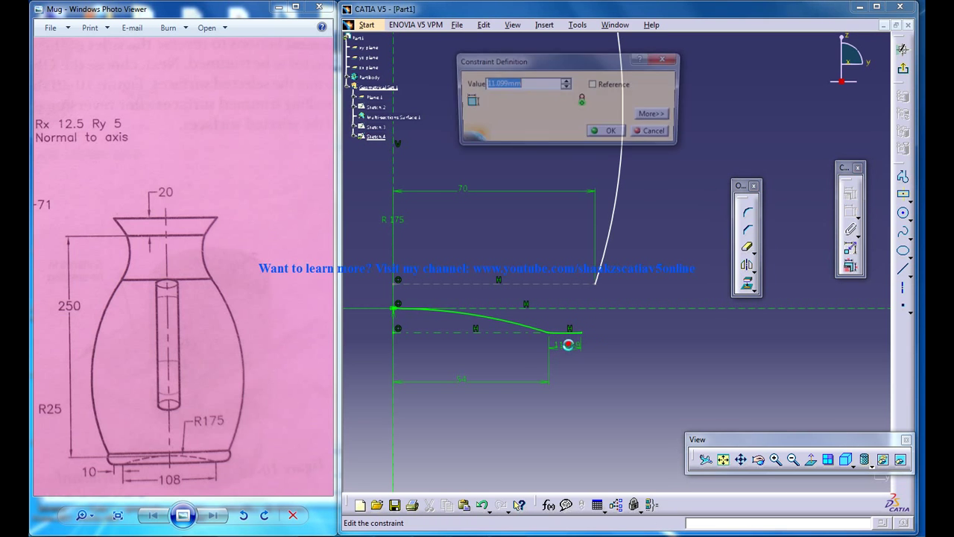
pyautogui.write('10')
pyautogui.press('Return')
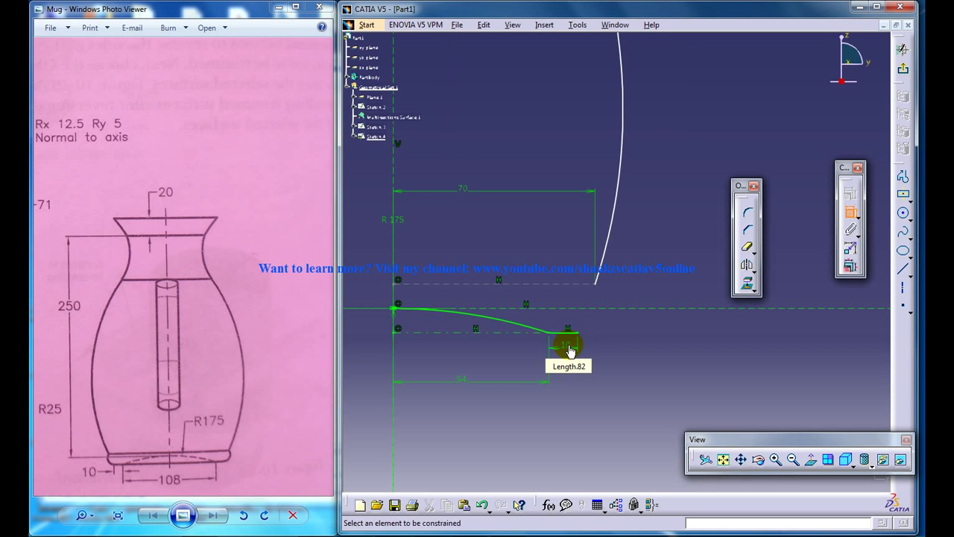
pyautogui.click(903, 213)
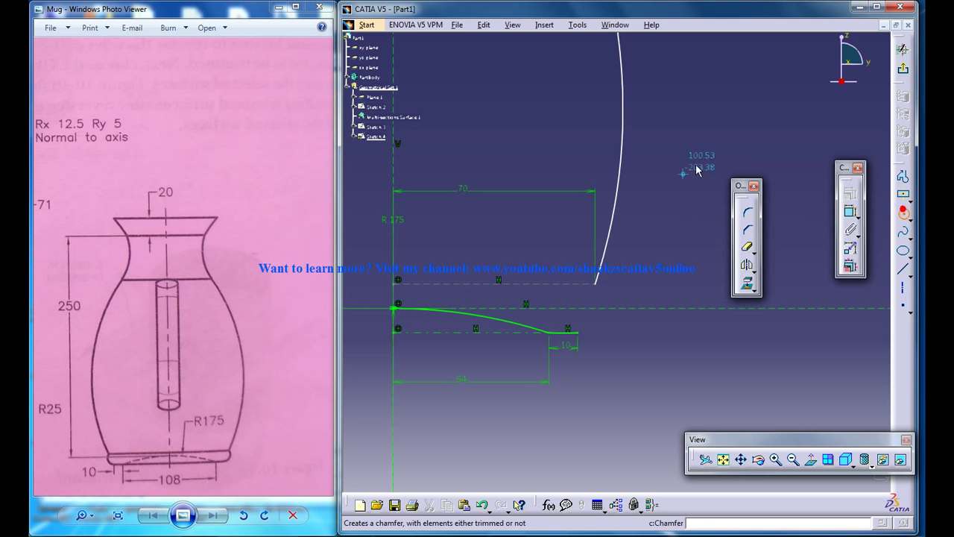
# - Place a small circle and dimension its radius to 7.5
pyautogui.click(791, 94)
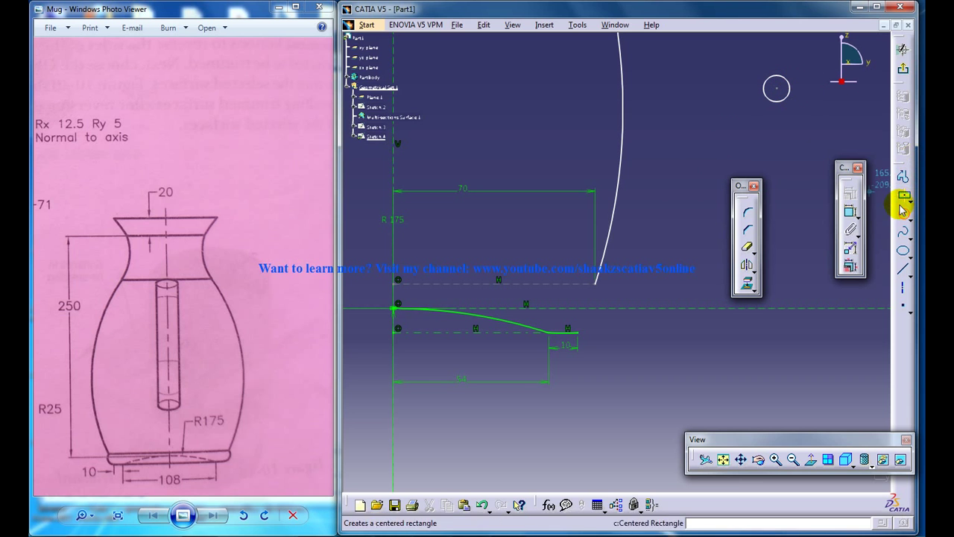
pyautogui.click(852, 214)
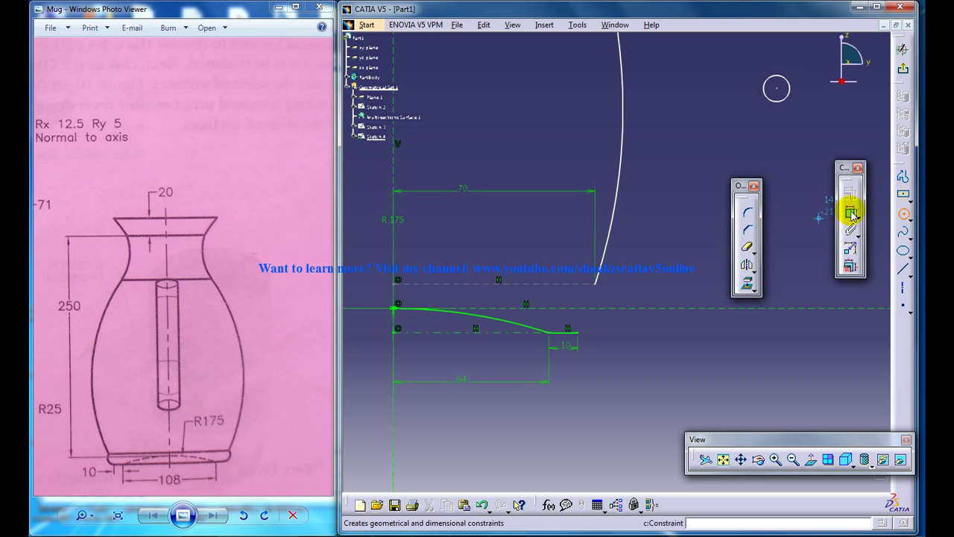
pyautogui.click(788, 90)
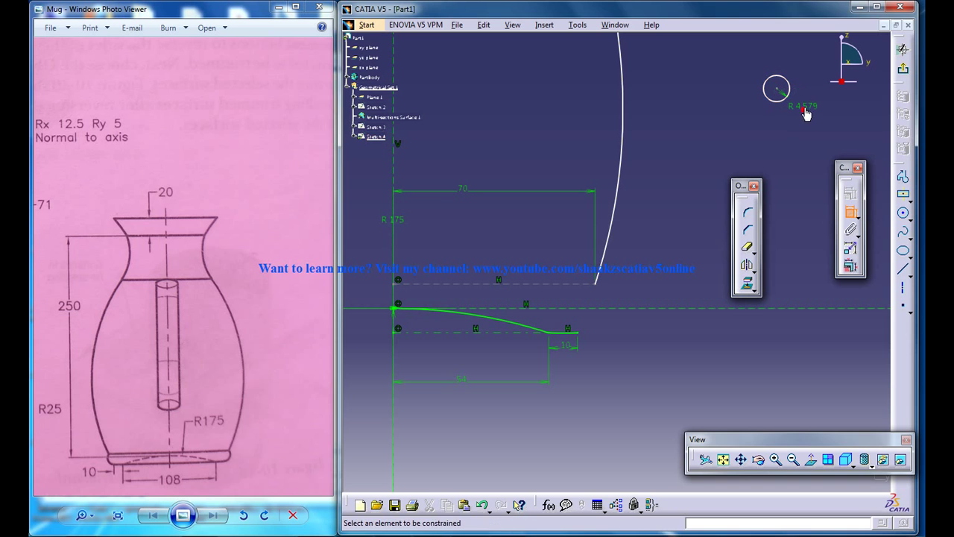
pyautogui.doubleClick(806, 113)
pyautogui.moveTo(236, 458); pyautogui.dragTo(168, 456)
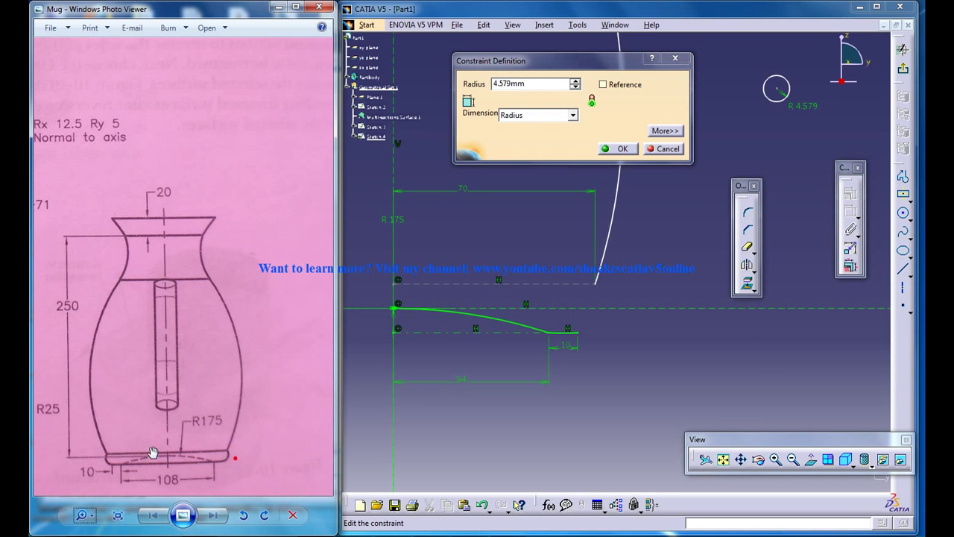
pyautogui.scroll(-1, 170, 434)
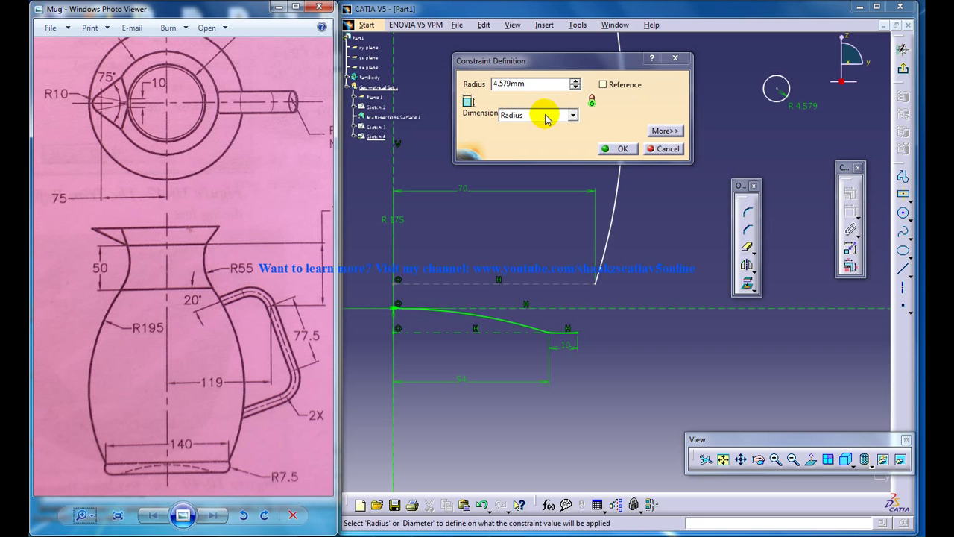
pyautogui.click(535, 84)
pyautogui.write('7.5')
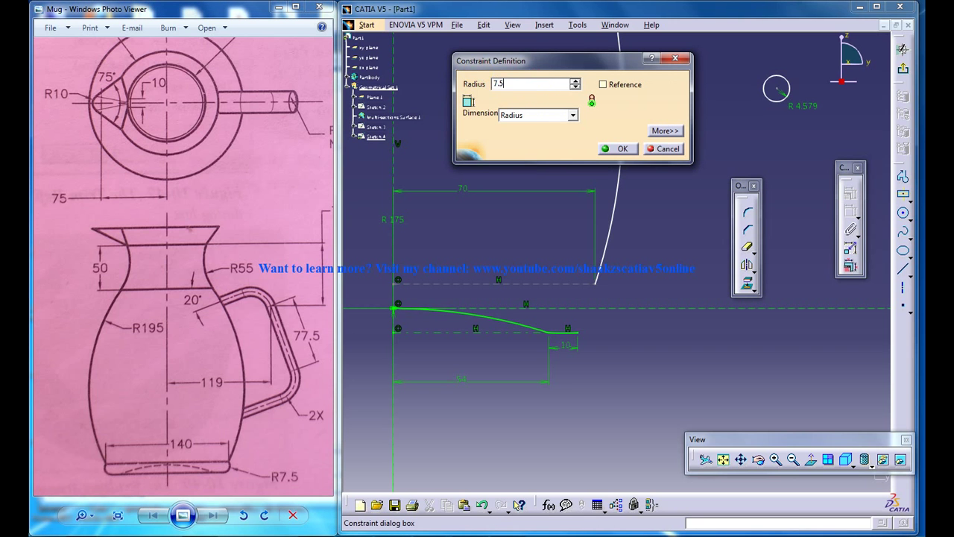
pyautogui.press('Return')
pyautogui.press('Escape')
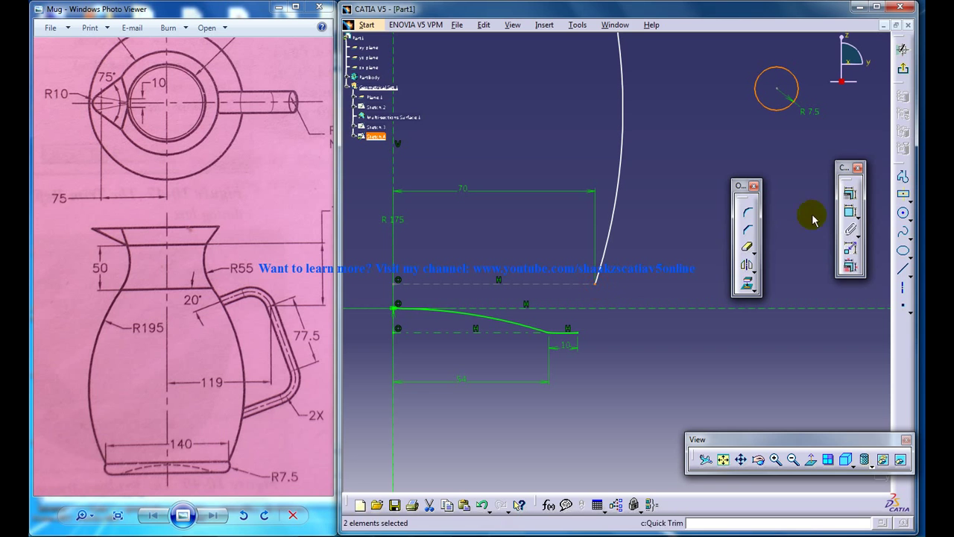
# - Make the R7.5 circle coincident with the side curve's end and the base line's end
pyautogui.click(850, 194)
pyautogui.click(782, 242)
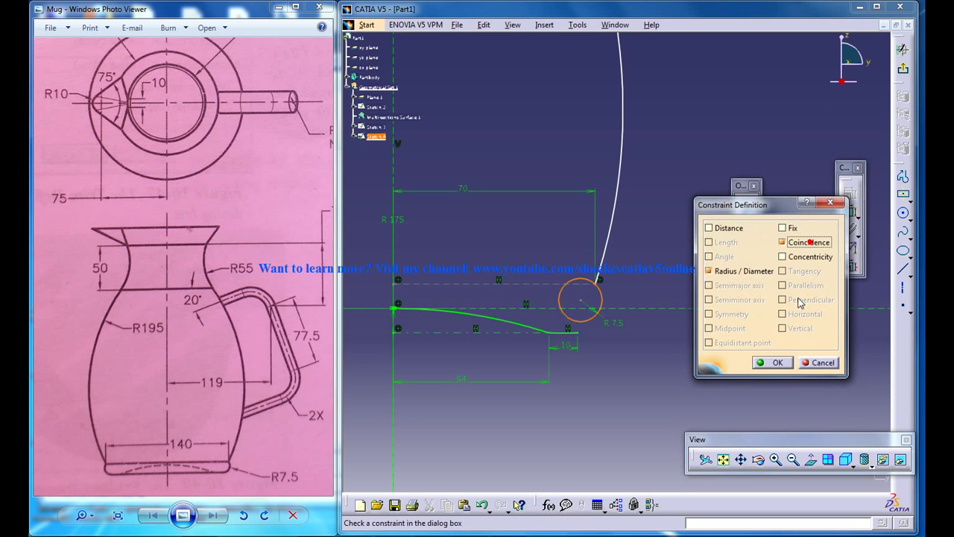
pyautogui.click(778, 362)
pyautogui.click(589, 328)
pyautogui.keyDown('ctrl'); pyautogui.click(639, 330); pyautogui.keyUp('ctrl')
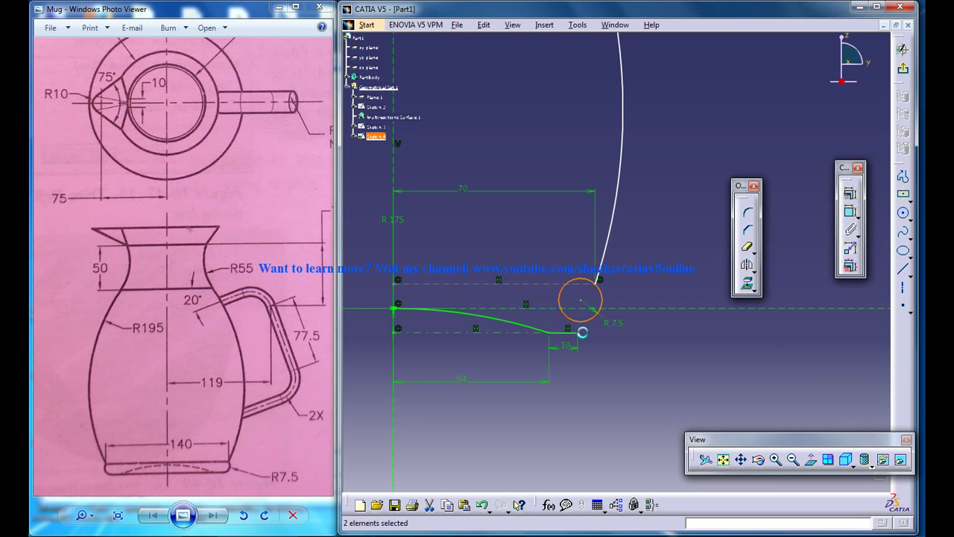
pyautogui.click(850, 194)
pyautogui.click(813, 256)
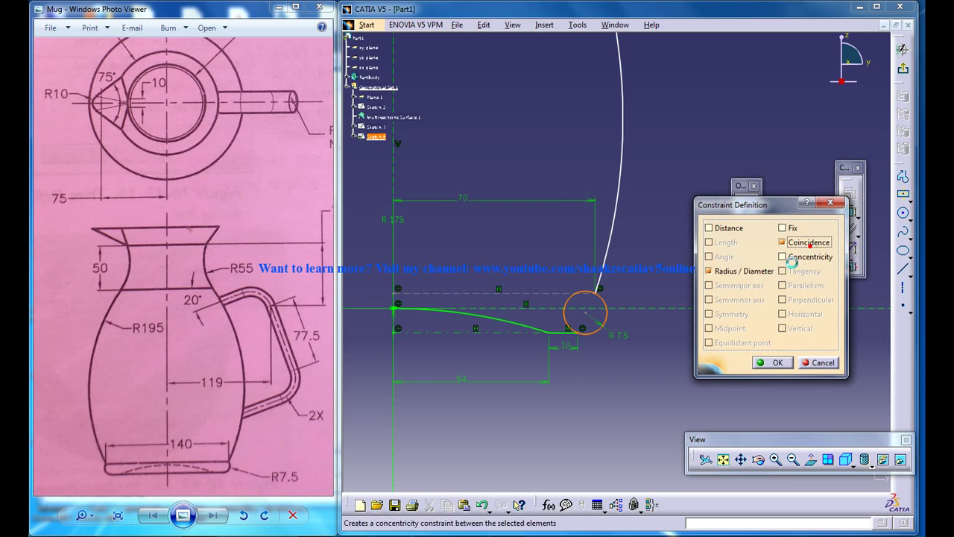
pyautogui.click(776, 357)
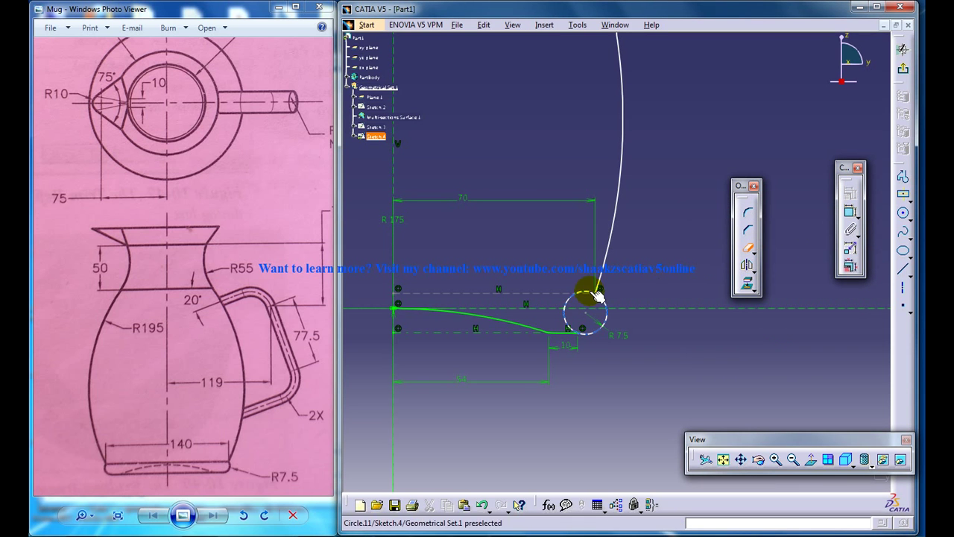
# - Quick Trim the circle into an R7.5 corner arc between base line and side curve
pyautogui.moveTo(582, 287)
pyautogui.mouseDown(button='middle')
pyautogui.moveTo(587, 258)
pyautogui.moveTo(548, 328)
pyautogui.moveTo(526, 220)
pyautogui.moveTo(569, 308)
pyautogui.moveTo(641, 387)
pyautogui.mouseUp(button='middle')
pyautogui.click(524, 319)
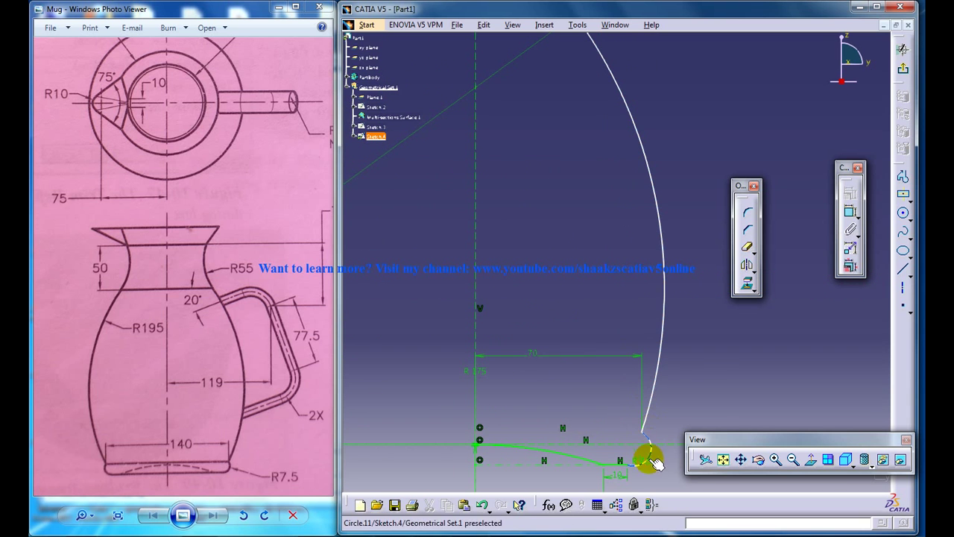
pyautogui.moveTo(634, 449)
pyautogui.mouseDown()
pyautogui.moveTo(622, 441)
pyautogui.moveTo(624, 426)
pyautogui.mouseUp()
pyautogui.moveTo(624, 426); pyautogui.dragTo(574, 205, button='middle')
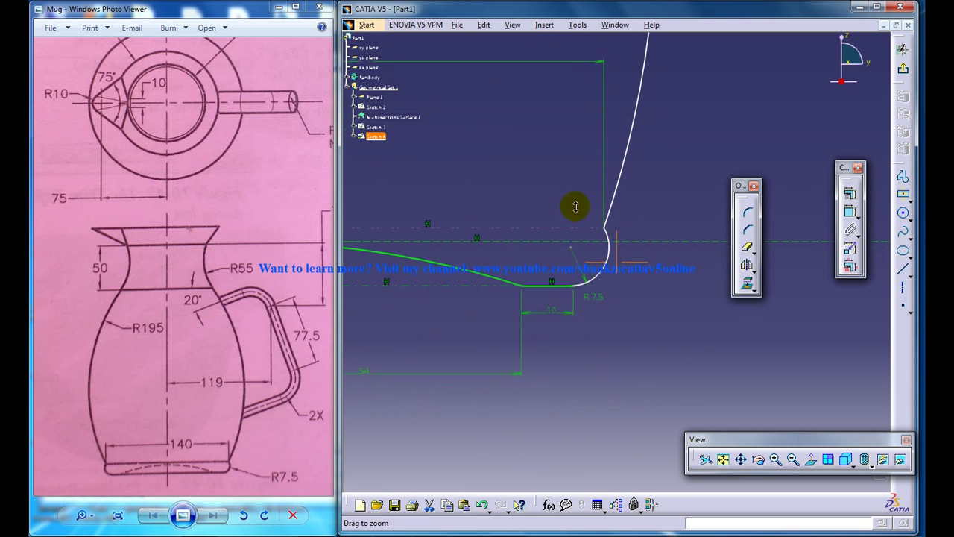
pyautogui.keyDown('ctrl'); pyautogui.moveTo(533, 239); pyautogui.dragTo(575, 283, button='middle'); pyautogui.keyUp('ctrl')
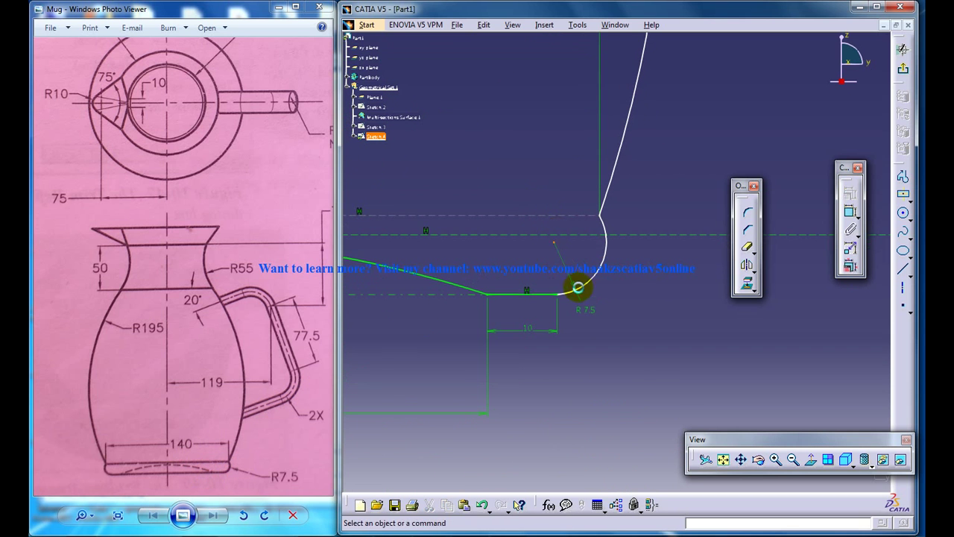
pyautogui.click(559, 298)
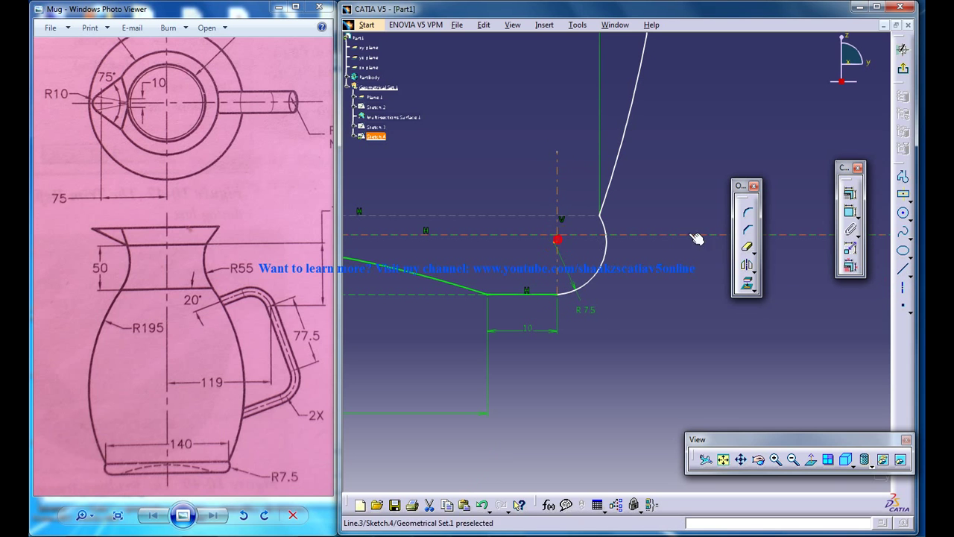
# - Constrain the new axis coincident with the R7.5 arc's centre, then view the full profile
pyautogui.click(850, 193)
pyautogui.click(792, 227)
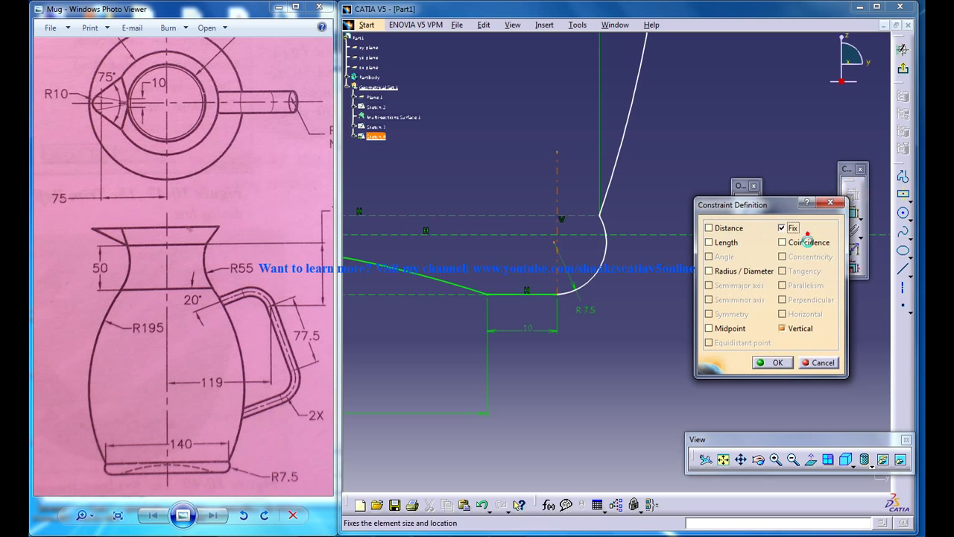
pyautogui.click(820, 363)
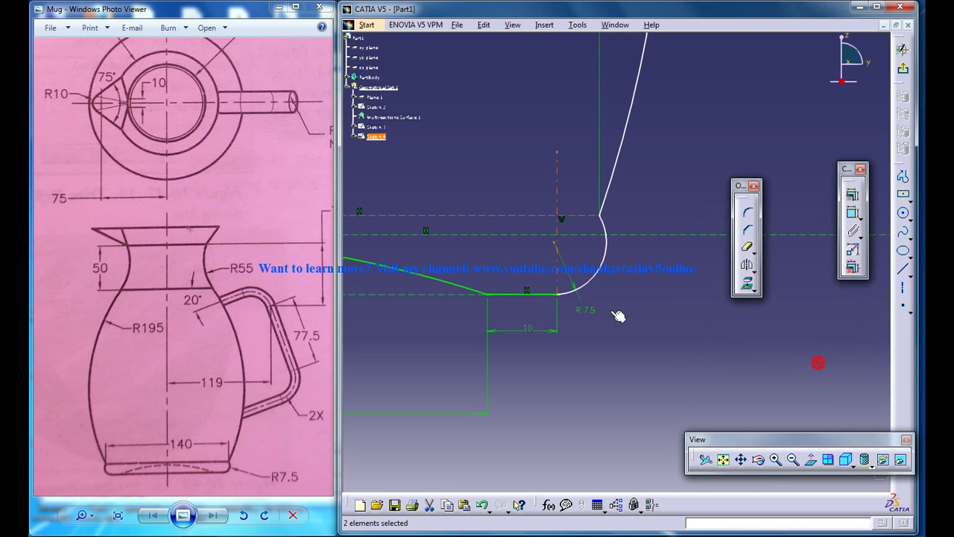
pyautogui.click(852, 194)
pyautogui.click(793, 244)
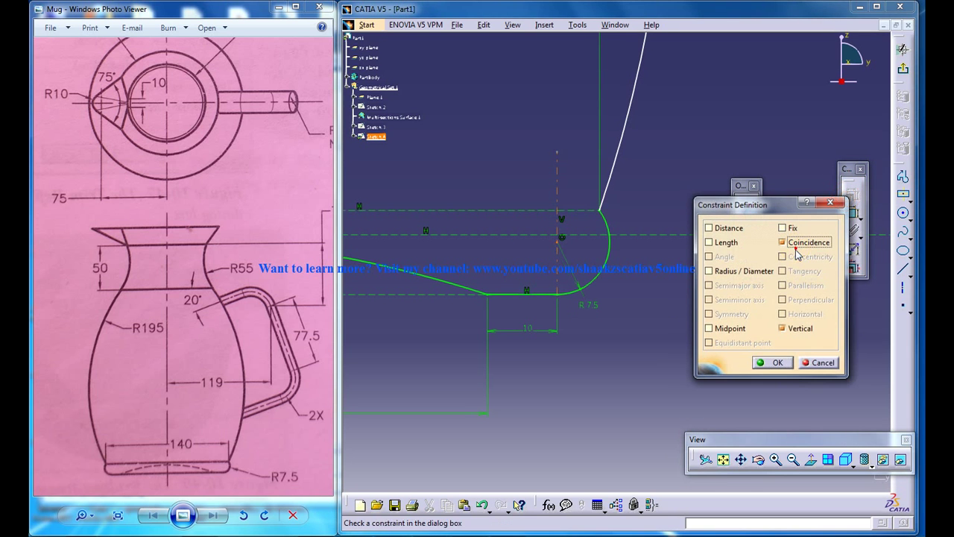
pyautogui.click(779, 363)
pyautogui.moveTo(602, 266)
pyautogui.mouseDown(button='middle')
pyautogui.moveTo(584, 208)
pyautogui.moveTo(569, 238)
pyautogui.mouseUp(button='middle')
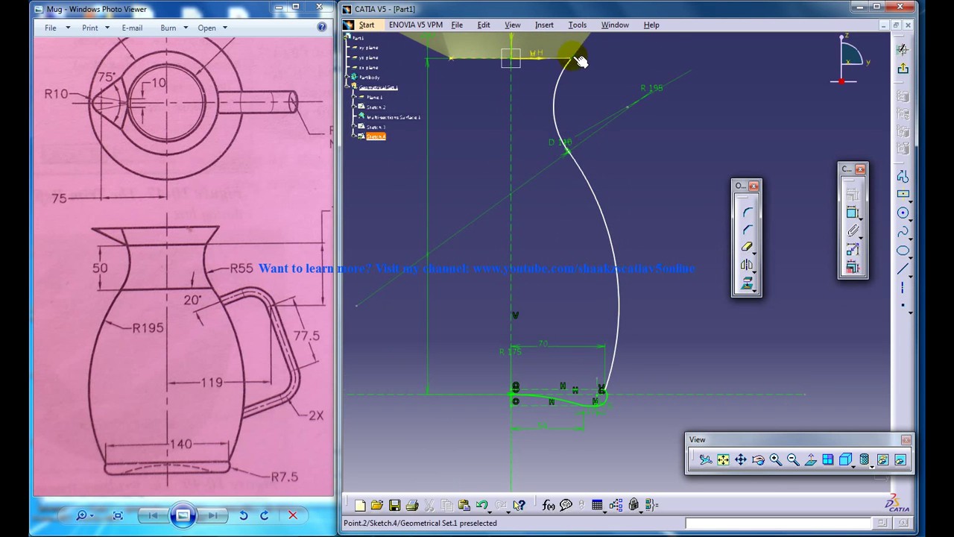
# - Exit the sketcher and attempt a revolution, cancelled after an update error
pyautogui.click(902, 68)
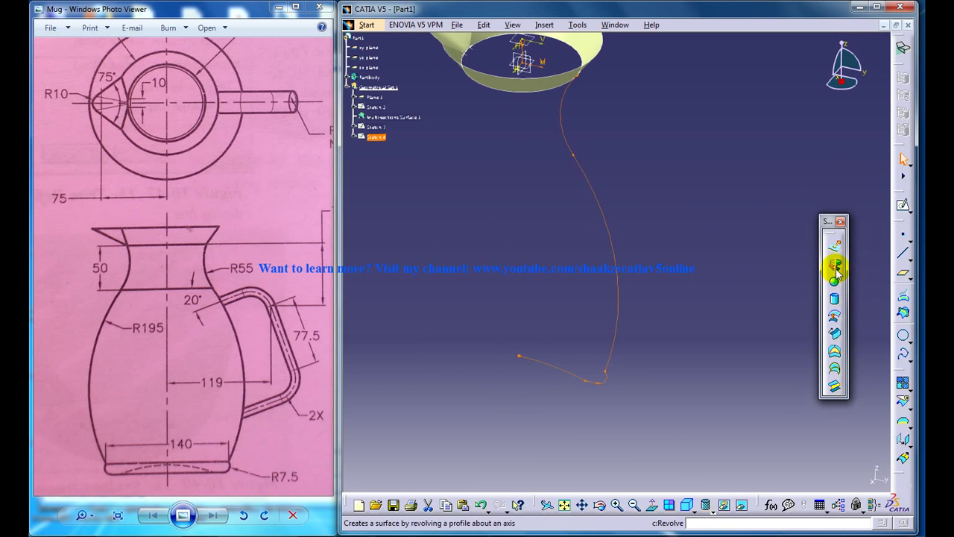
pyautogui.click(836, 270)
pyautogui.click(705, 301)
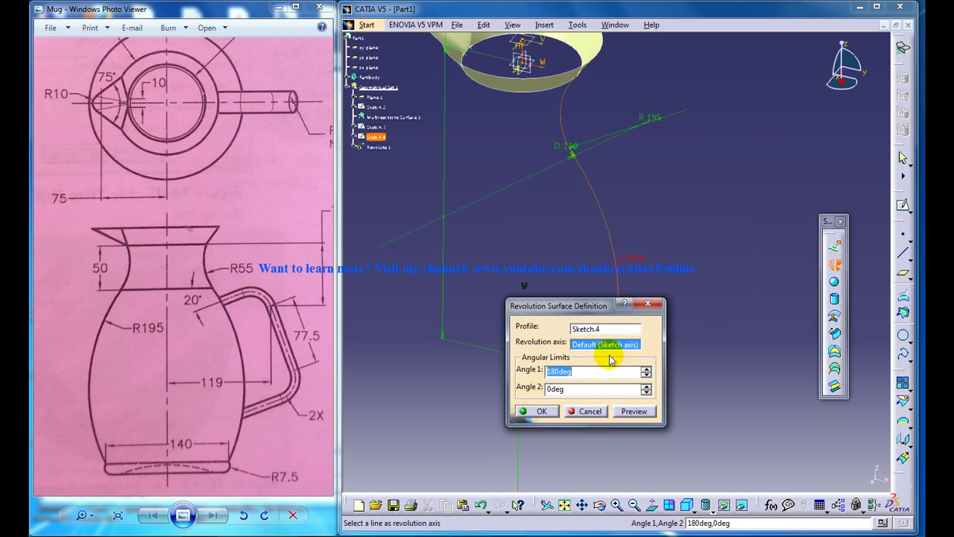
pyautogui.click(592, 412)
pyautogui.moveTo(611, 319); pyautogui.dragTo(564, 149, button='middle')
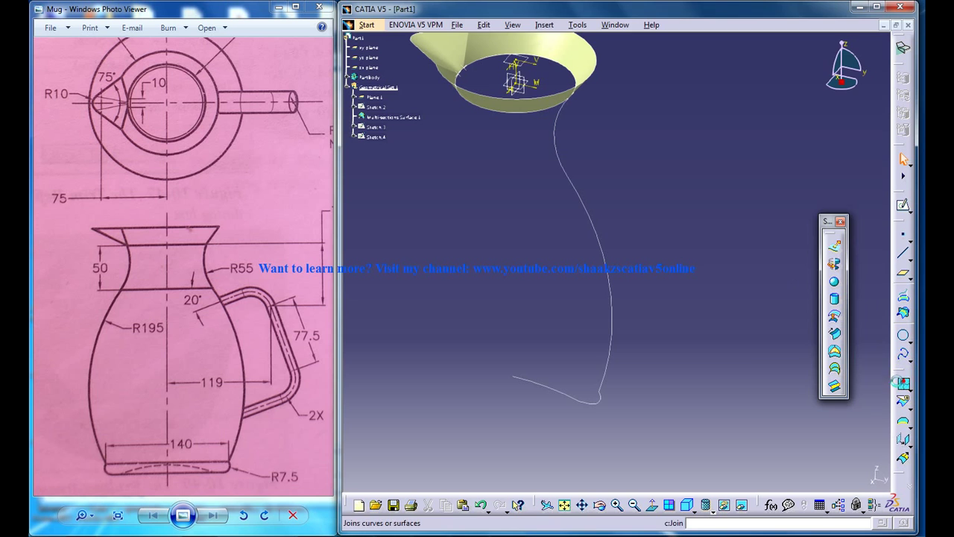
# - Join the Sketch.4 curve into Join.1 and use it as the revolution profile
pyautogui.click(902, 377)
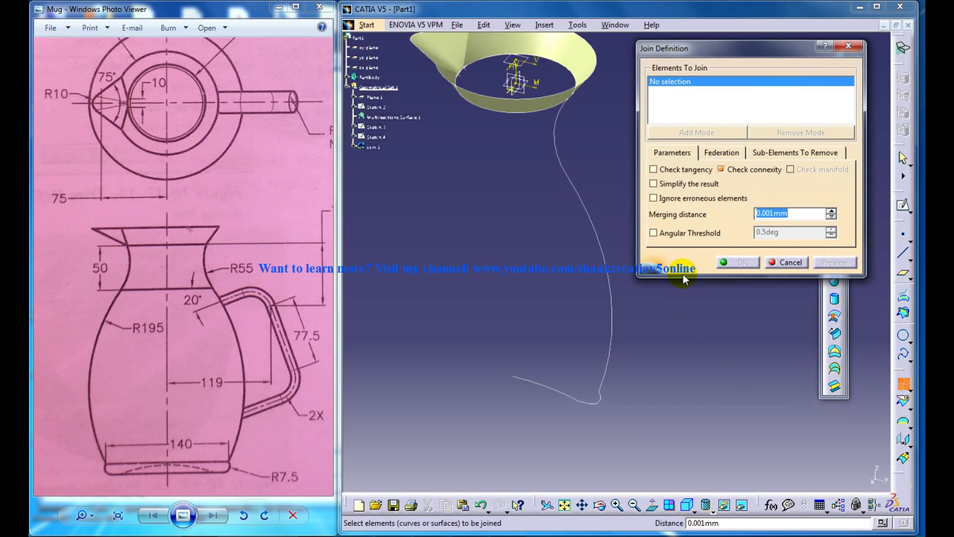
pyautogui.click(559, 119)
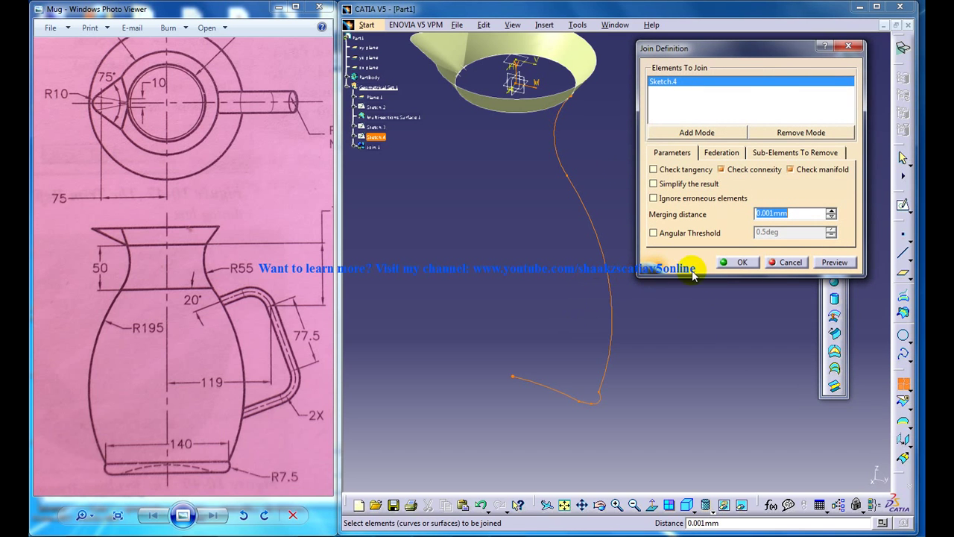
pyautogui.click(743, 265)
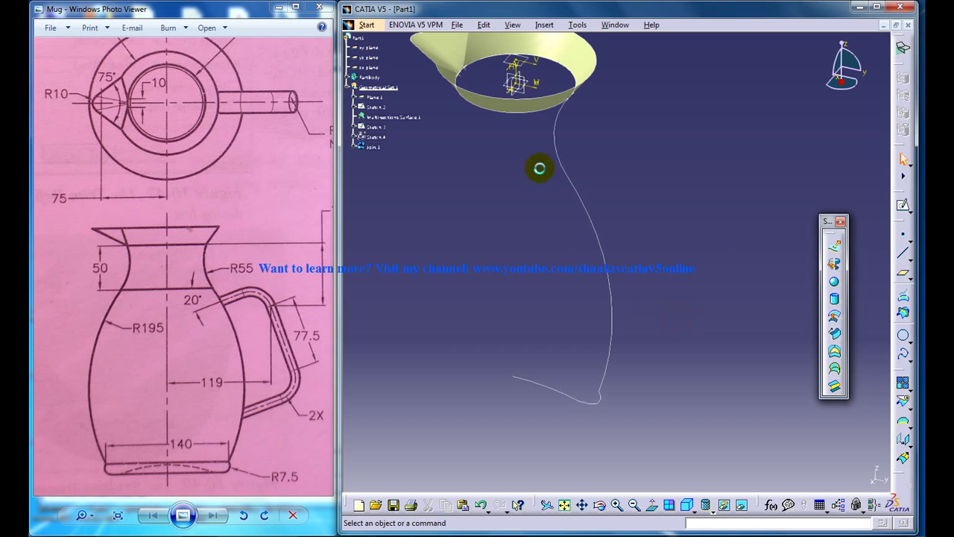
pyautogui.click(370, 146)
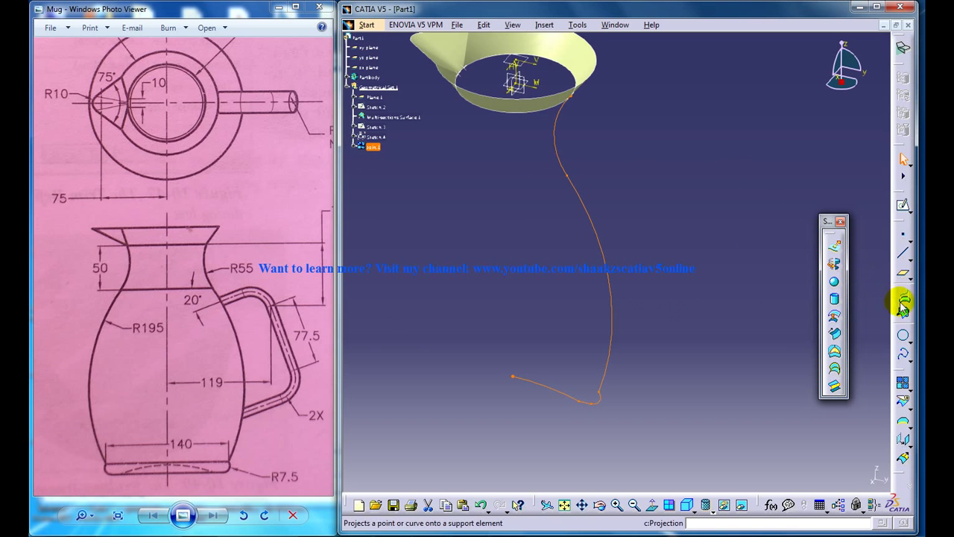
pyautogui.click(835, 265)
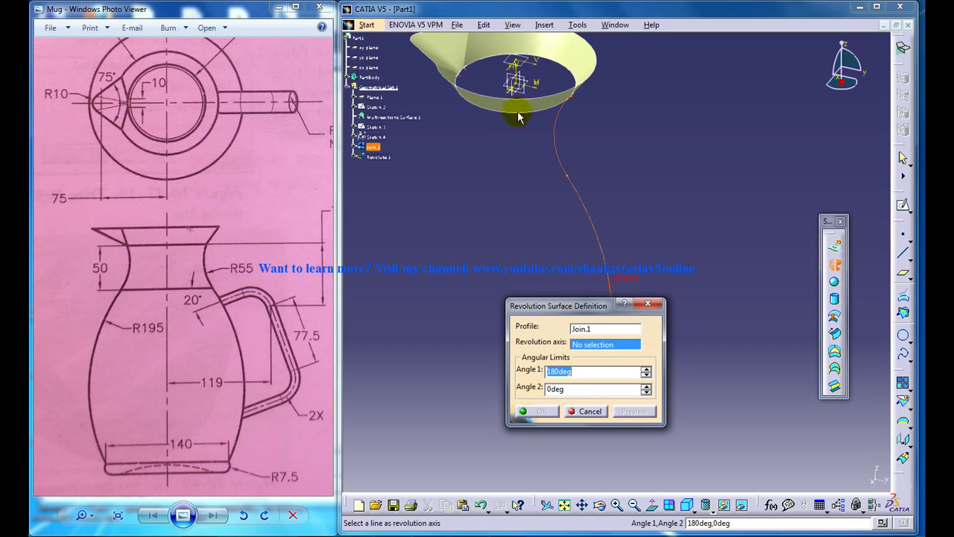
# - Revolve Join.1 a full 360 degrees about the vertical axis and orbit to inspect the jug
pyautogui.click(524, 75)
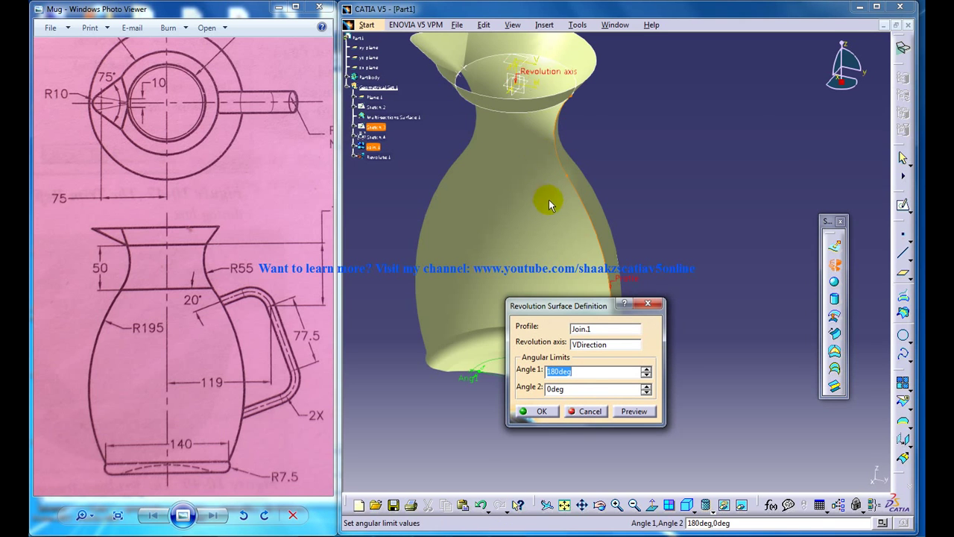
pyautogui.moveTo(549, 206)
pyautogui.mouseDown(button='middle')
pyautogui.moveTo(542, 171)
pyautogui.moveTo(559, 213)
pyautogui.mouseUp(button='middle')
pyautogui.click(580, 372)
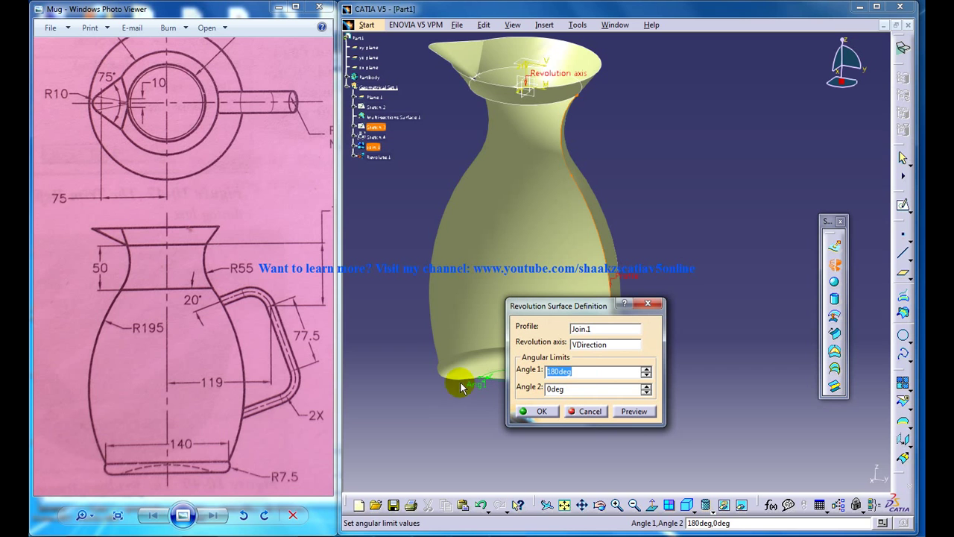
pyautogui.write('360')
pyautogui.click(538, 411)
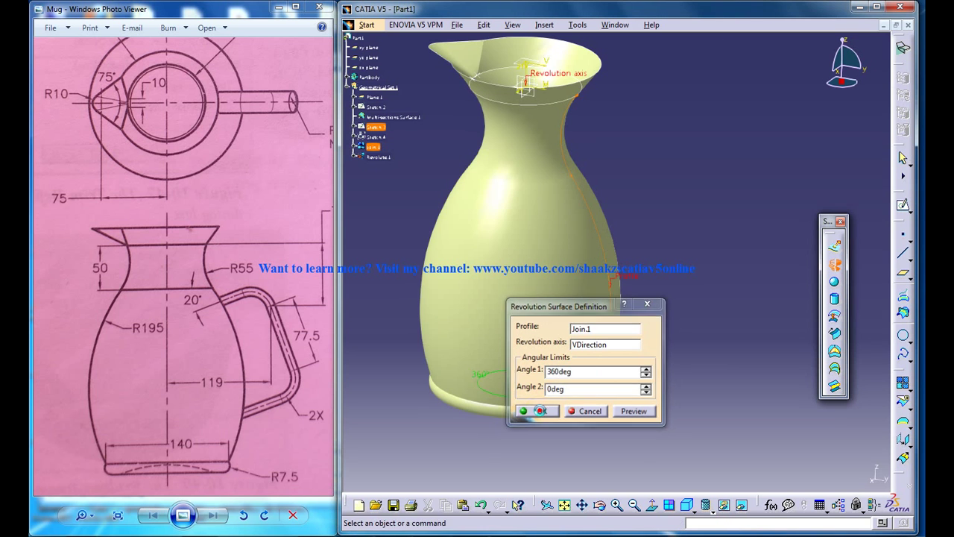
pyautogui.moveTo(617, 178)
pyautogui.mouseDown(button='middle')
pyautogui.moveTo(541, 173)
pyautogui.moveTo(571, 117)
pyautogui.moveTo(613, 256)
pyautogui.moveTo(613, 187)
pyautogui.moveTo(611, 241)
pyautogui.moveTo(600, 237)
pyautogui.mouseUp(button='middle')
pyautogui.moveTo(542, 264)
pyautogui.mouseDown(button='middle')
pyautogui.moveTo(560, 174)
pyautogui.moveTo(549, 150)
pyautogui.moveTo(550, 236)
pyautogui.moveTo(593, 226)
pyautogui.moveTo(604, 209)
pyautogui.moveTo(604, 220)
pyautogui.mouseUp(button='middle')
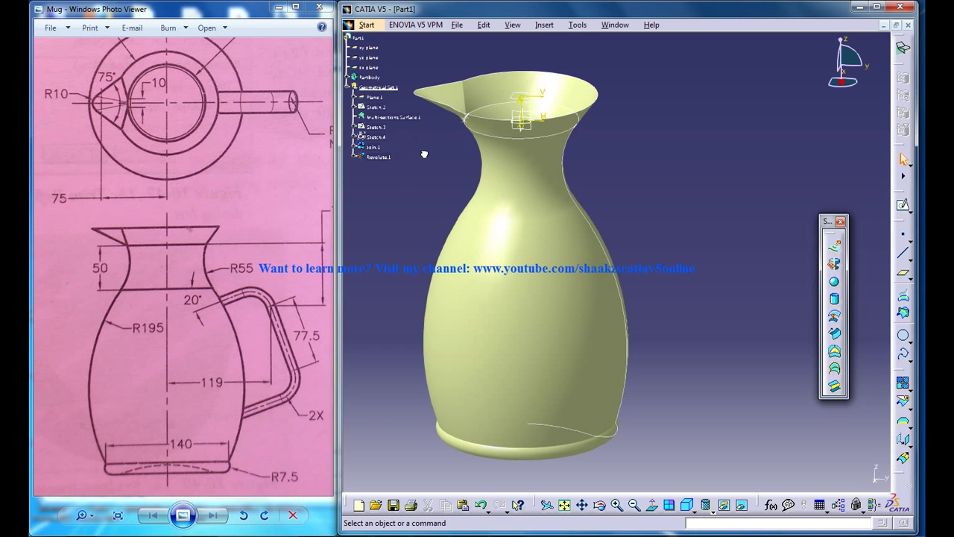
# - Reopen Sketch.4, change the vertical neck dimension from 68.625 to 50, and return to 3D
pyautogui.moveTo(511, 166); pyautogui.dragTo(558, 100, button='middle')
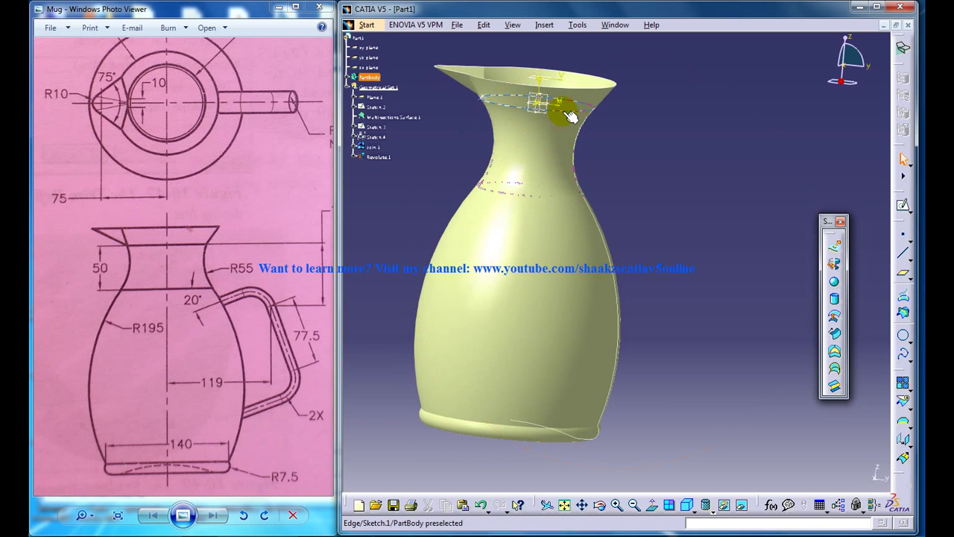
pyautogui.click(408, 189)
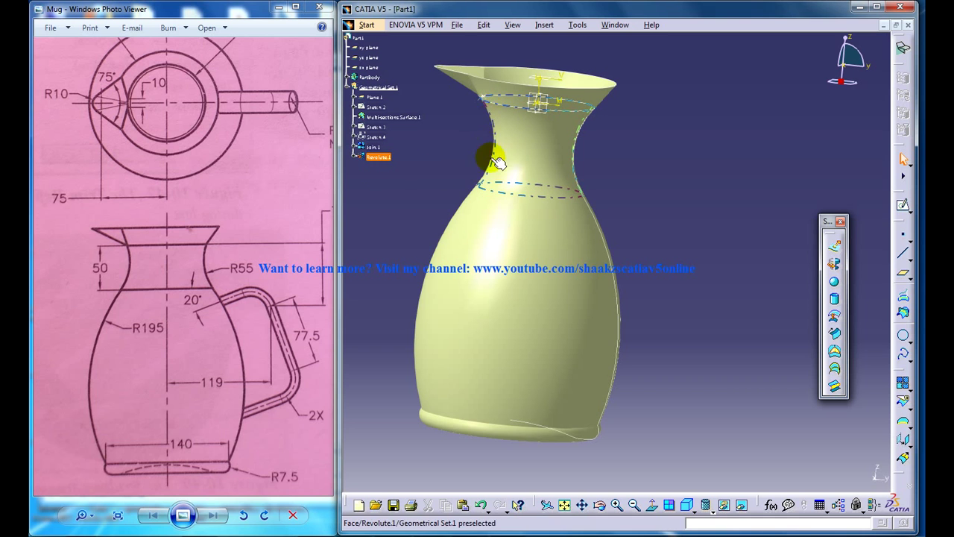
pyautogui.doubleClick(387, 140)
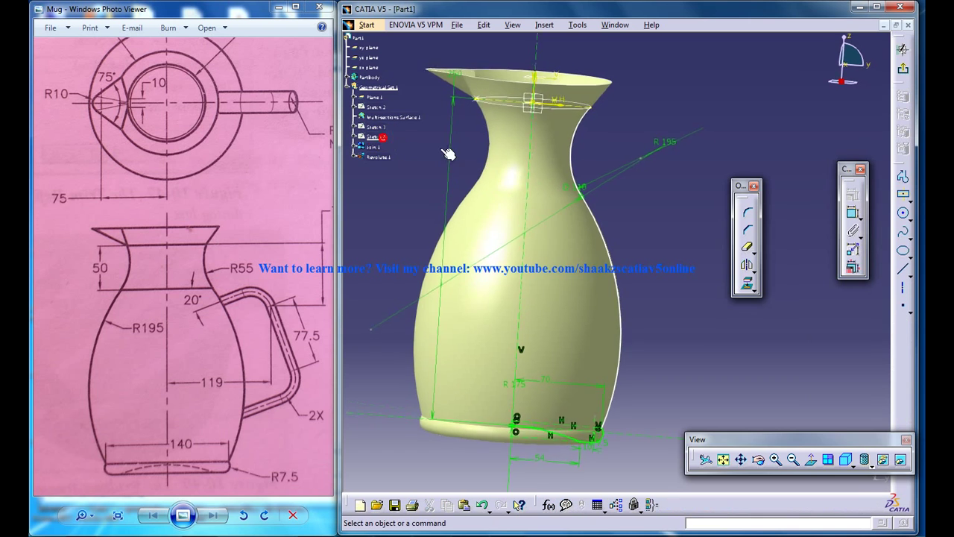
pyautogui.moveTo(619, 193)
pyautogui.mouseDown(button='middle')
pyautogui.moveTo(542, 140)
pyautogui.moveTo(586, 316)
pyautogui.mouseUp(button='middle')
pyautogui.keyDown('ctrl'); pyautogui.click(534, 158); pyautogui.keyUp('ctrl')
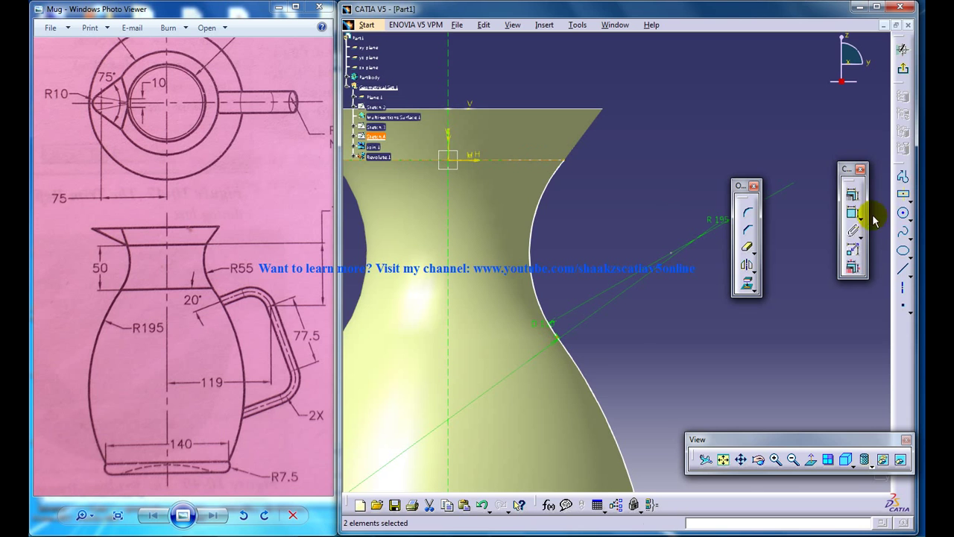
pyautogui.click(853, 213)
pyautogui.click(628, 213)
pyautogui.doubleClick(627, 213)
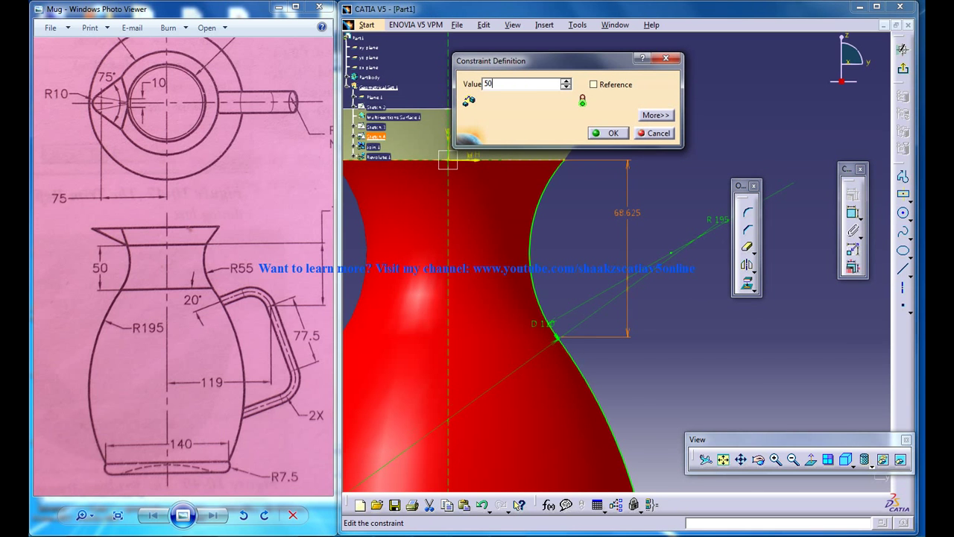
pyautogui.press('Return')
pyautogui.keyDown('ctrl'); pyautogui.moveTo(635, 225); pyautogui.dragTo(640, 328, button='middle'); pyautogui.keyUp('ctrl')
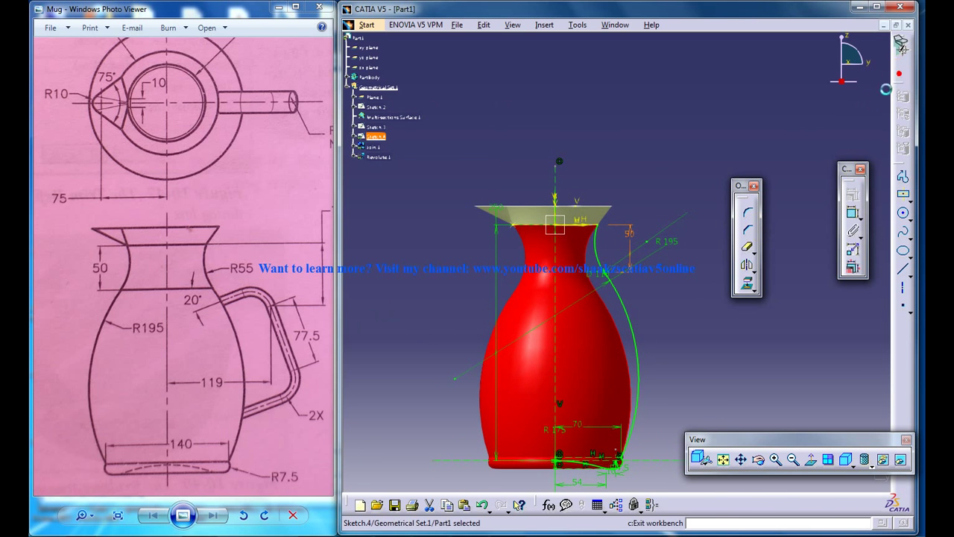
pyautogui.click(903, 49)
pyautogui.moveTo(659, 224)
pyautogui.mouseDown(button='middle')
pyautogui.moveTo(638, 233)
pyautogui.moveTo(629, 252)
pyautogui.mouseUp(button='middle')
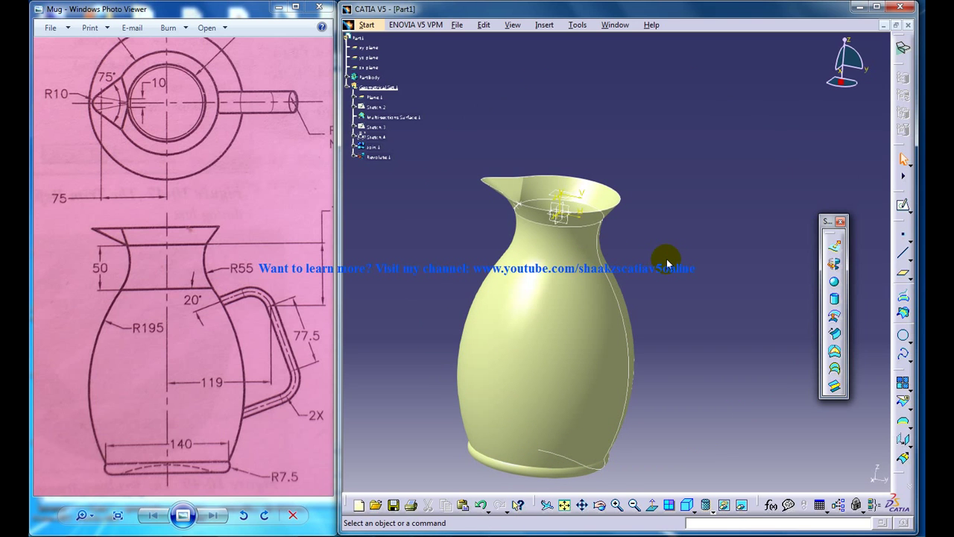
pyautogui.moveTo(605, 265); pyautogui.dragTo(574, 260, button='middle')
pyautogui.moveTo(631, 251); pyautogui.dragTo(630, 288, button='middle')
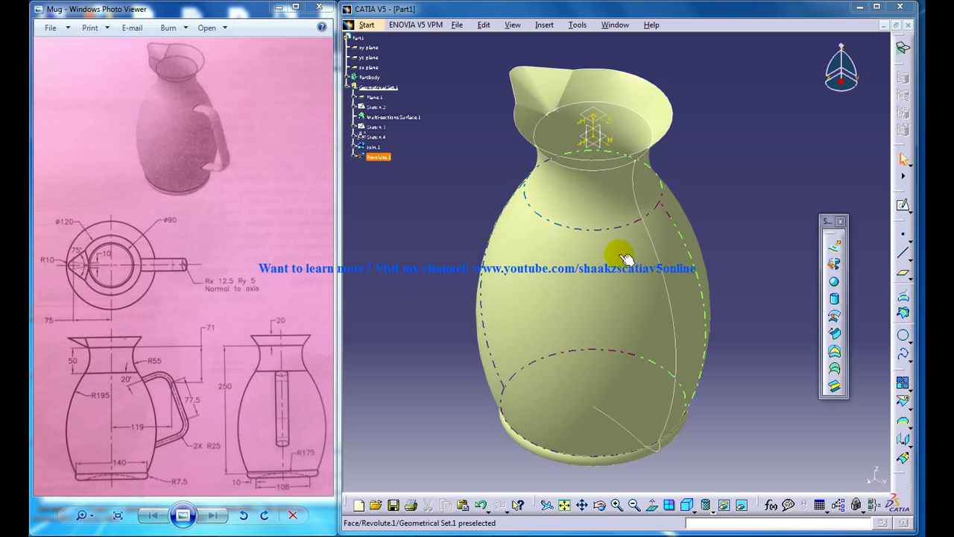
pyautogui.moveTo(630, 256); pyautogui.dragTo(653, 236, button='middle')
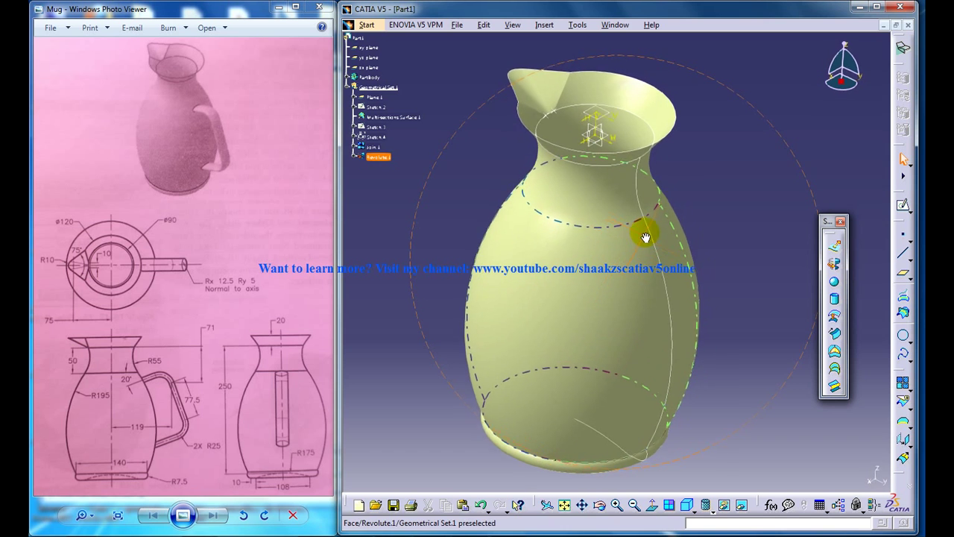
pyautogui.moveTo(682, 224)
pyautogui.mouseDown(button='middle')
pyautogui.moveTo(625, 237)
pyautogui.moveTo(601, 254)
pyautogui.mouseUp(button='middle')
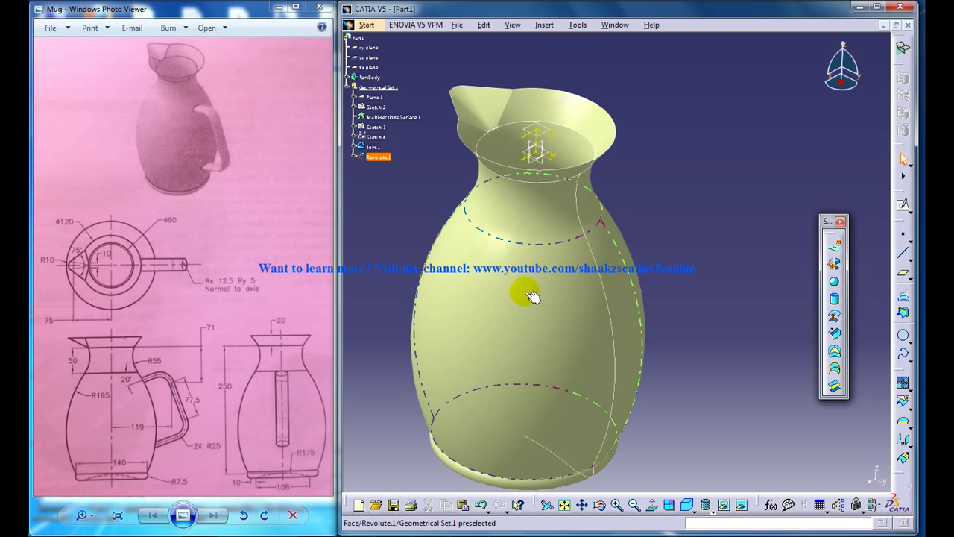
pyautogui.moveTo(589, 324); pyautogui.dragTo(616, 298, button='middle')
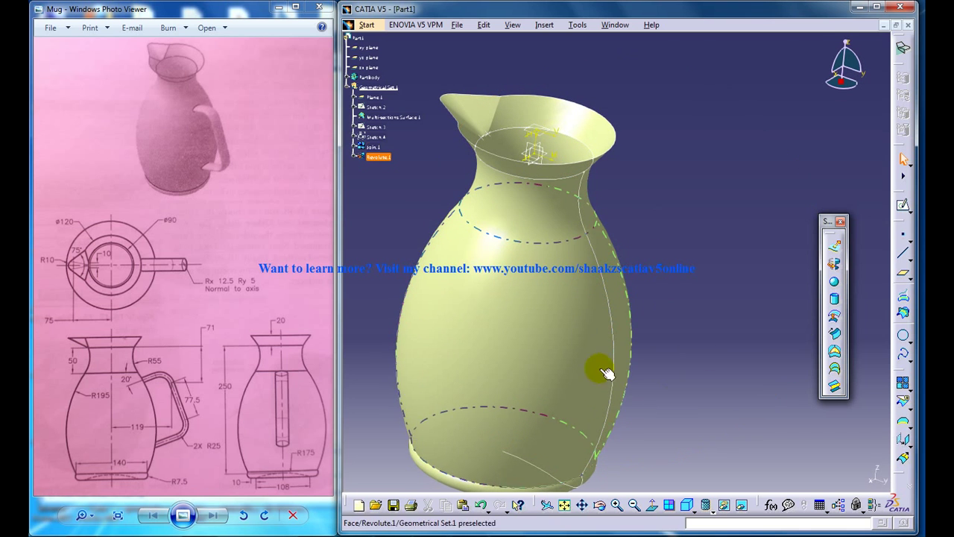
pyautogui.moveTo(608, 374); pyautogui.dragTo(630, 330, button='middle')
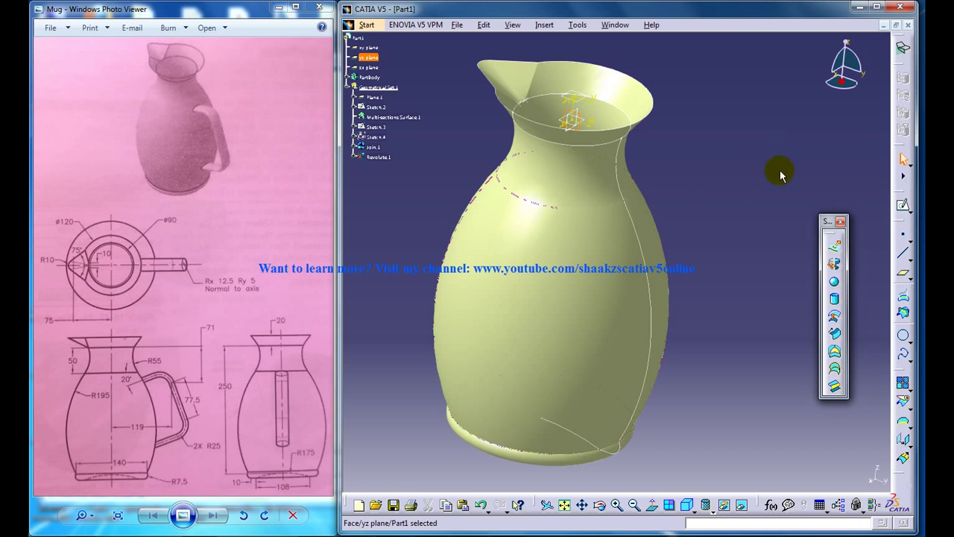
# - Start a sketch on the yz plane and draw a three-line handle profile beside the jug
pyautogui.click(903, 204)
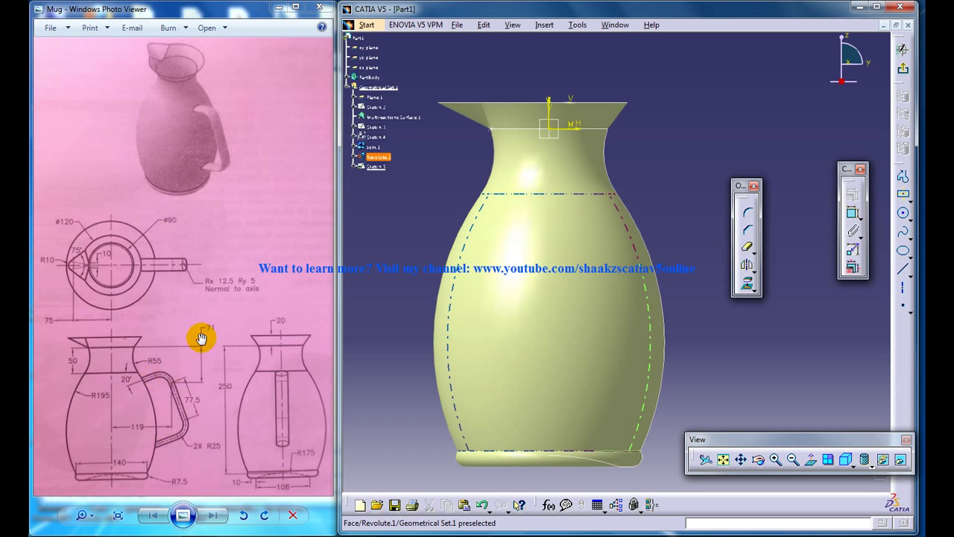
pyautogui.moveTo(556, 232); pyautogui.dragTo(492, 246, button='middle')
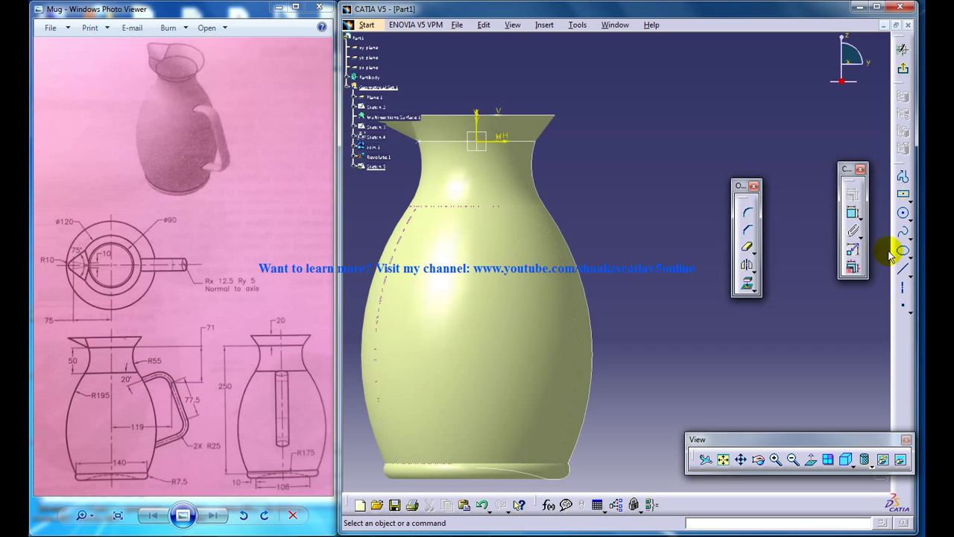
pyautogui.click(904, 177)
pyautogui.click(488, 214)
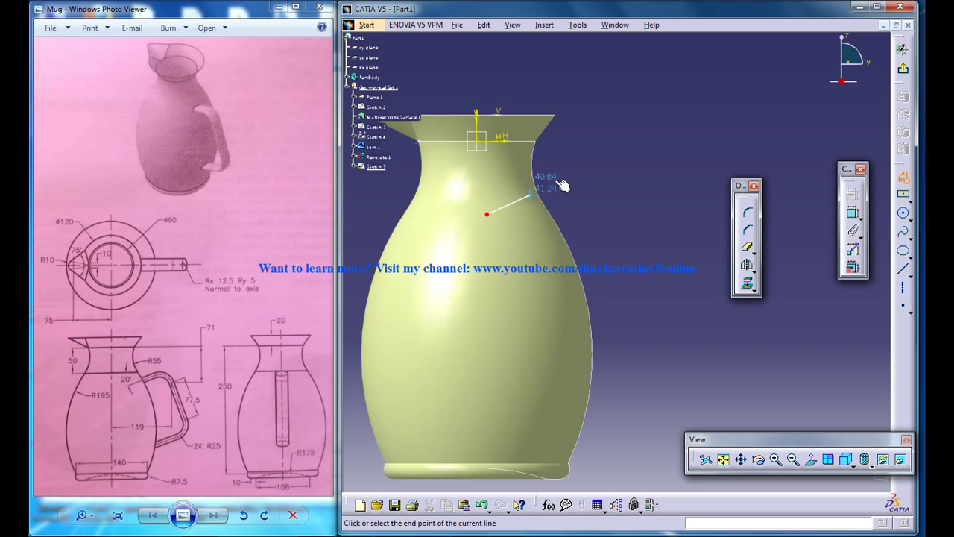
pyautogui.click(659, 308)
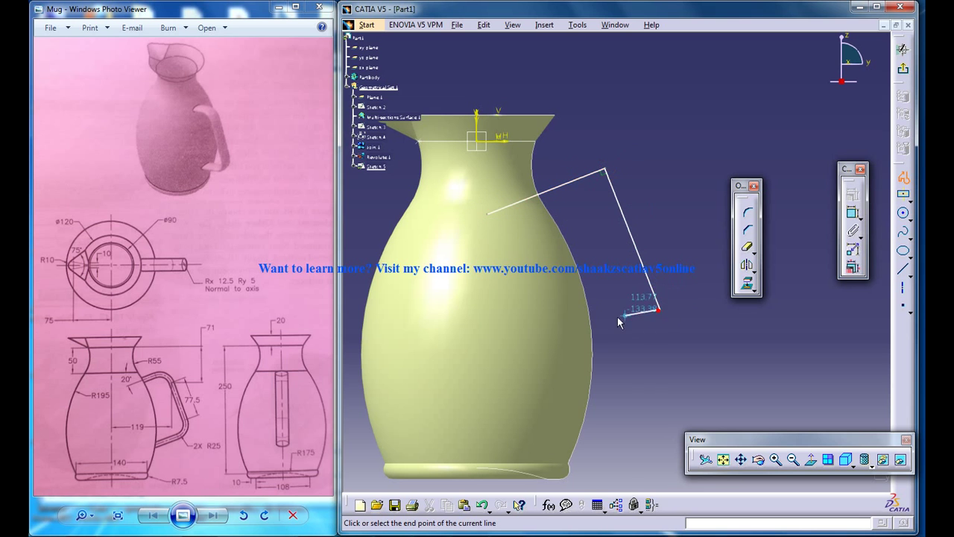
pyautogui.click(516, 364)
pyautogui.press('Escape')
# - Round the handle's upper and lower bends with R25 corners
pyautogui.click(748, 212)
pyautogui.click(582, 176)
pyautogui.click(615, 182)
pyautogui.click(606, 193)
pyautogui.doubleClick(601, 193)
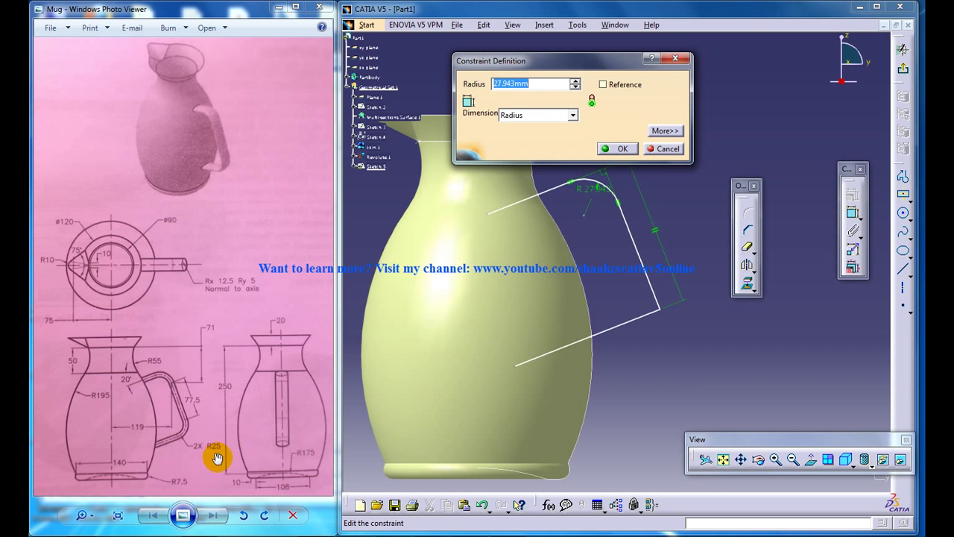
pyautogui.write('25')
pyautogui.press('Return')
pyautogui.click(657, 293)
pyautogui.click(639, 317)
pyautogui.click(628, 302)
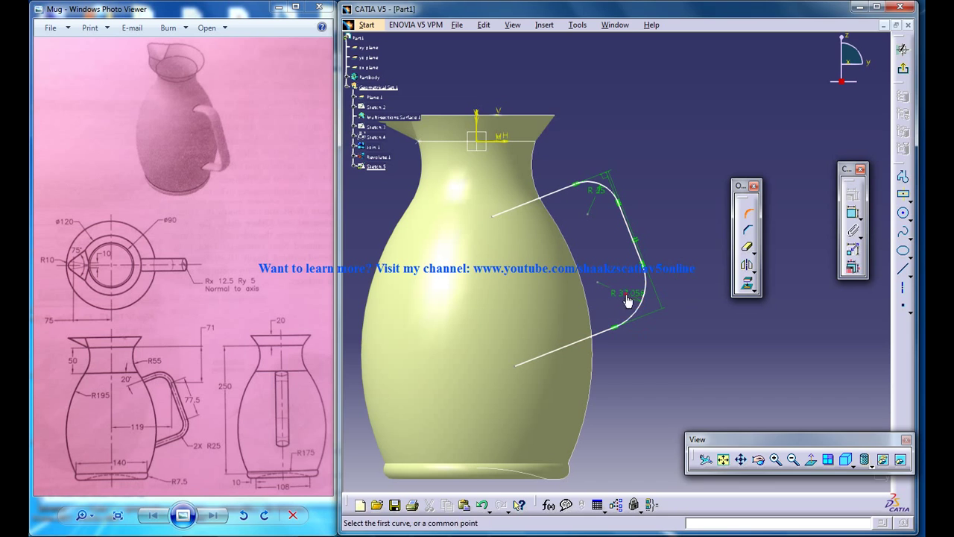
pyautogui.doubleClick(627, 296)
pyautogui.write('5')
pyautogui.press('Return')
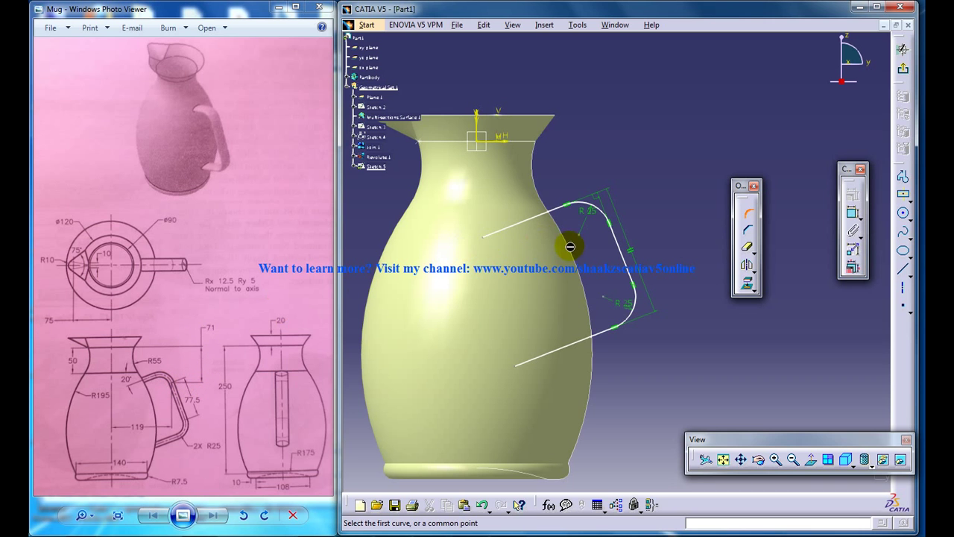
# - Begin a dimension constraint on the handle path
pyautogui.click(855, 214)
pyautogui.click(857, 214)
pyautogui.click(610, 224)
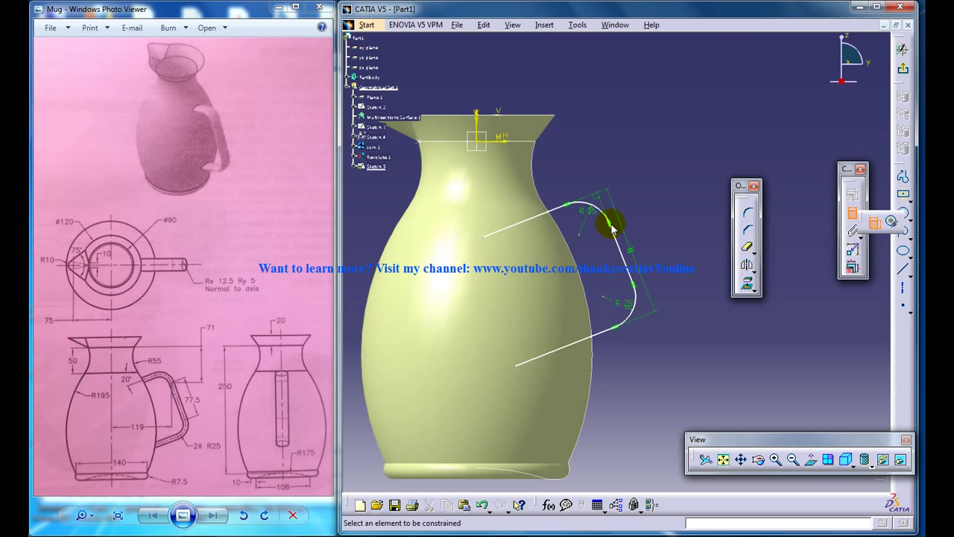
# - Dimension the handle's start point 71 below the rim
pyautogui.click(608, 221)
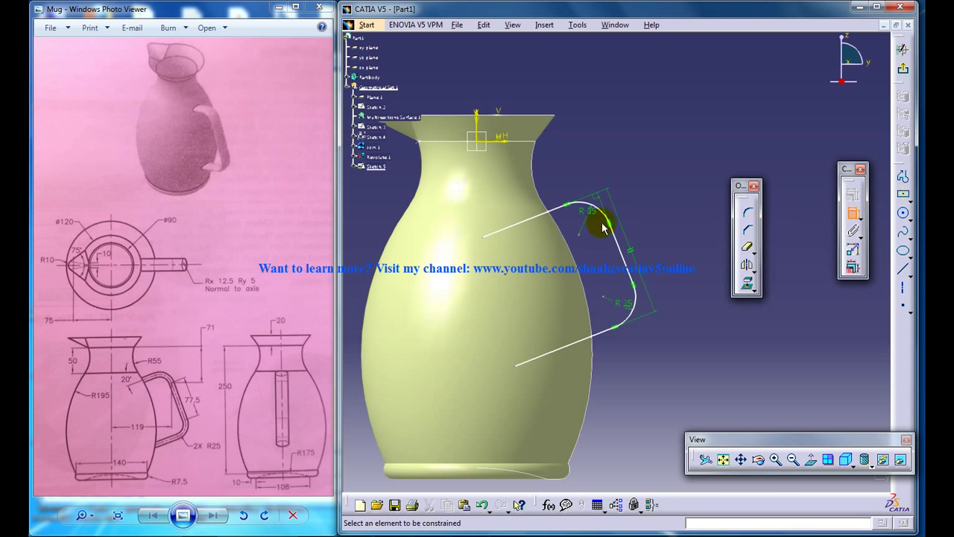
pyautogui.click(501, 142)
pyautogui.click(646, 165)
pyautogui.doubleClick(647, 159)
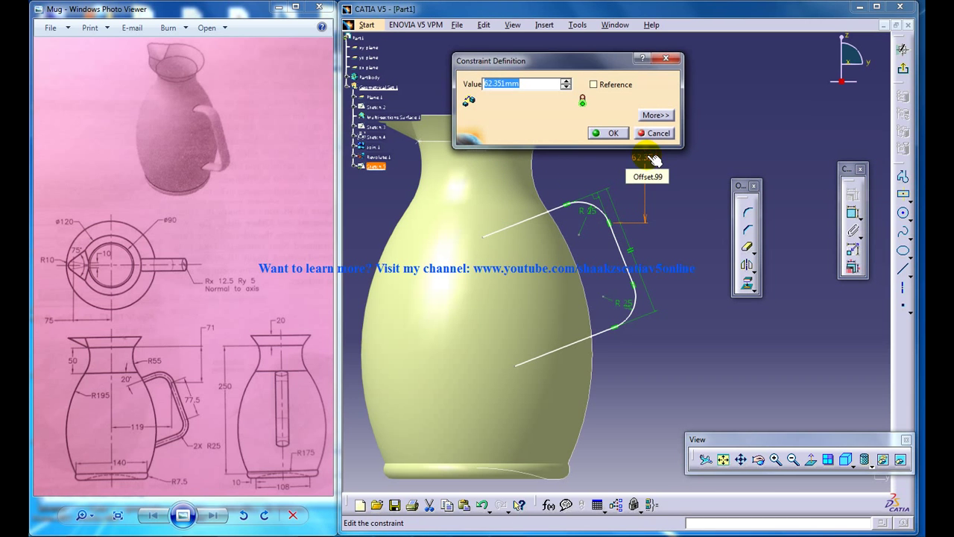
pyautogui.press('Return')
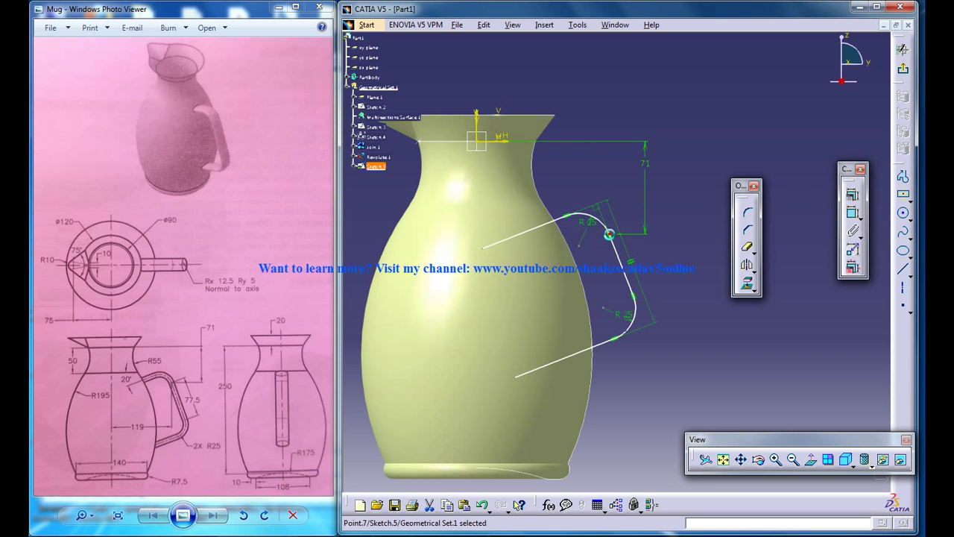
# - Dimension the handle path's horizontal distance from the origin to 119
pyautogui.click(477, 116)
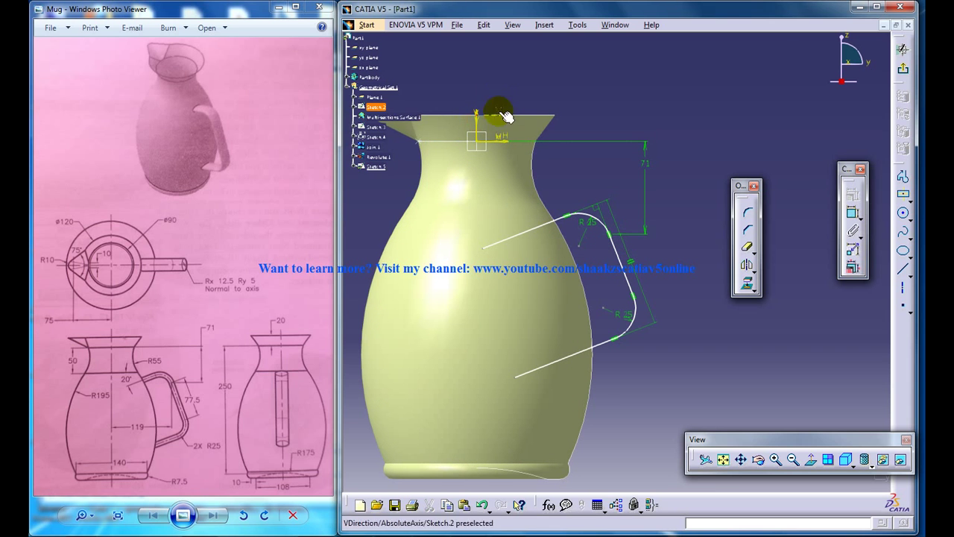
pyautogui.click(854, 213)
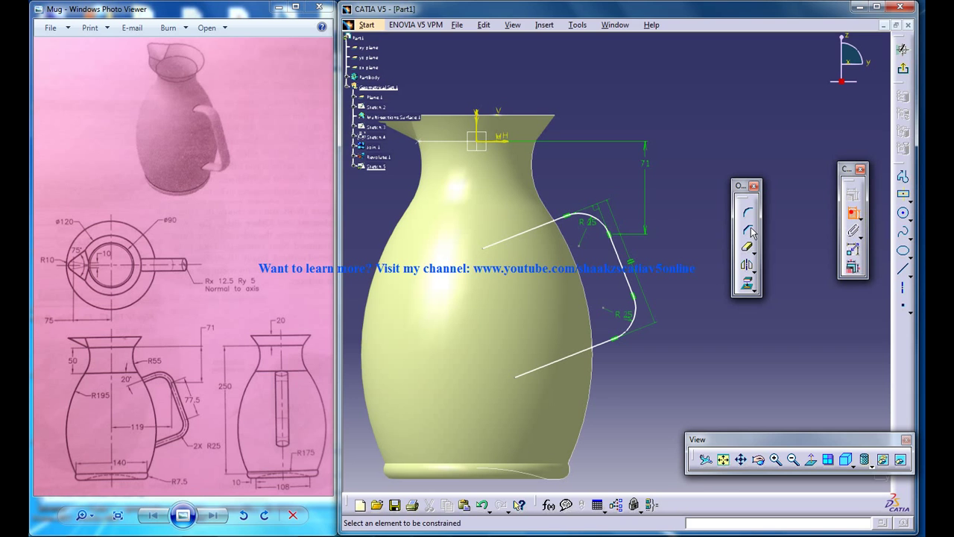
pyautogui.click(608, 239)
pyautogui.click(478, 116)
pyautogui.doubleClick(512, 79)
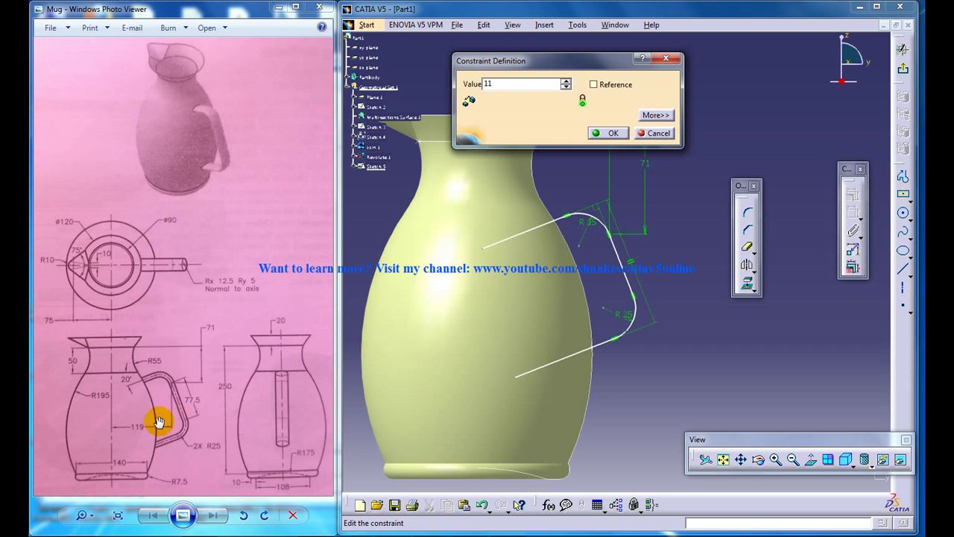
pyautogui.write('9mm')
pyautogui.press('Return')
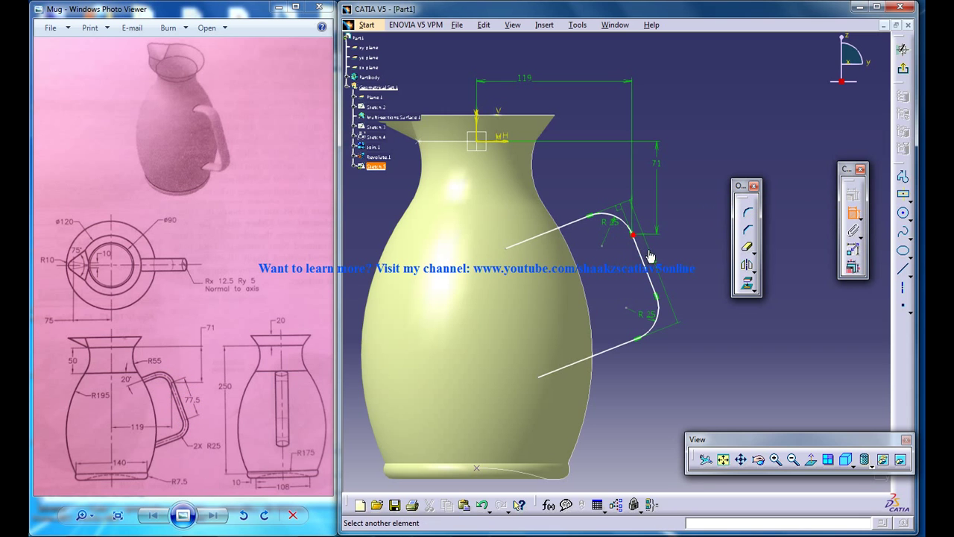
# - Dimension the handle's straight middle segment to 77.5
pyautogui.click(658, 296)
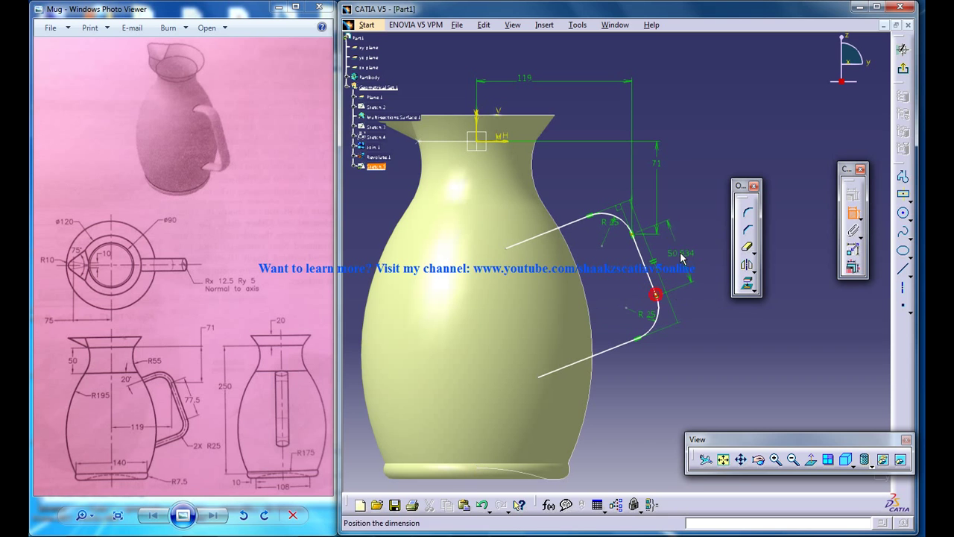
pyautogui.click(680, 243)
pyautogui.doubleClick(680, 248)
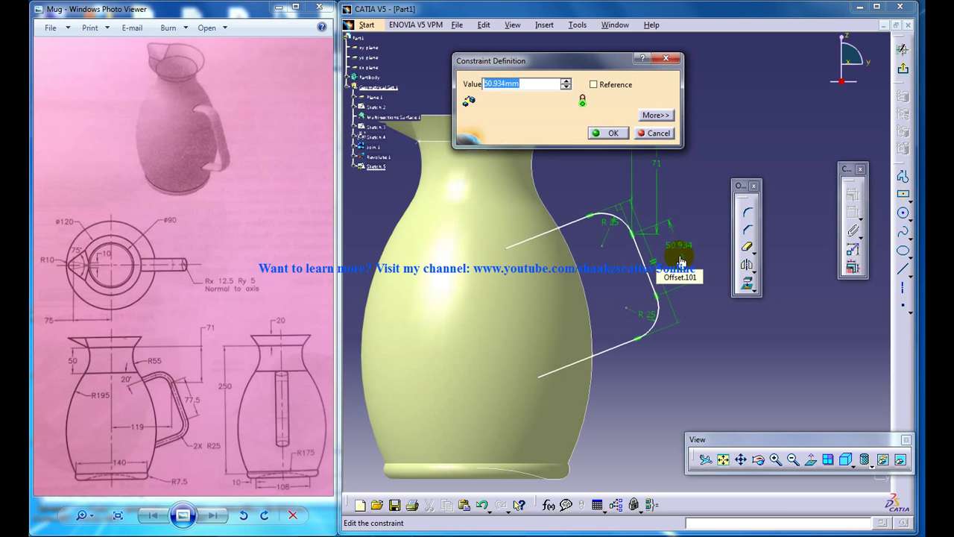
pyautogui.press('Return')
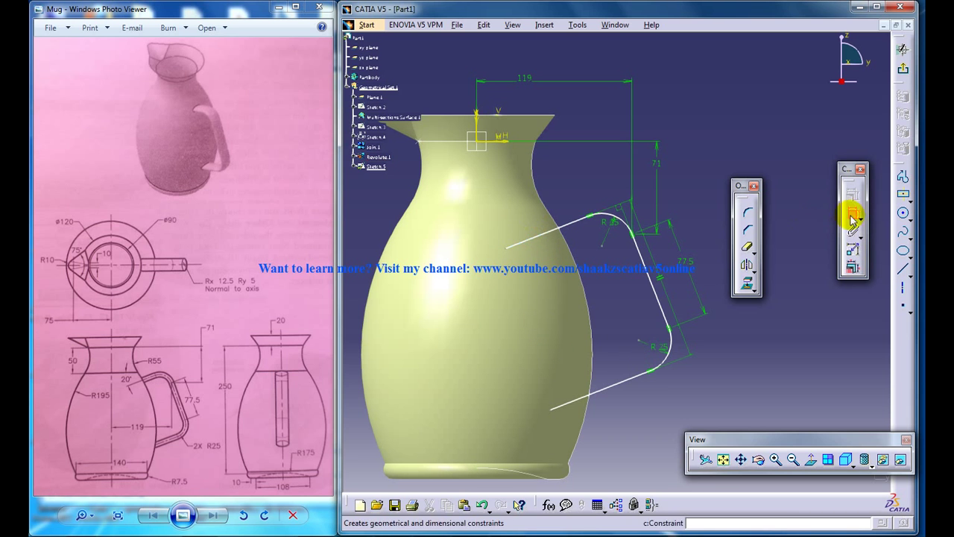
# - Constrain the handle's top line to 20° from the horizontal axis
pyautogui.click(561, 236)
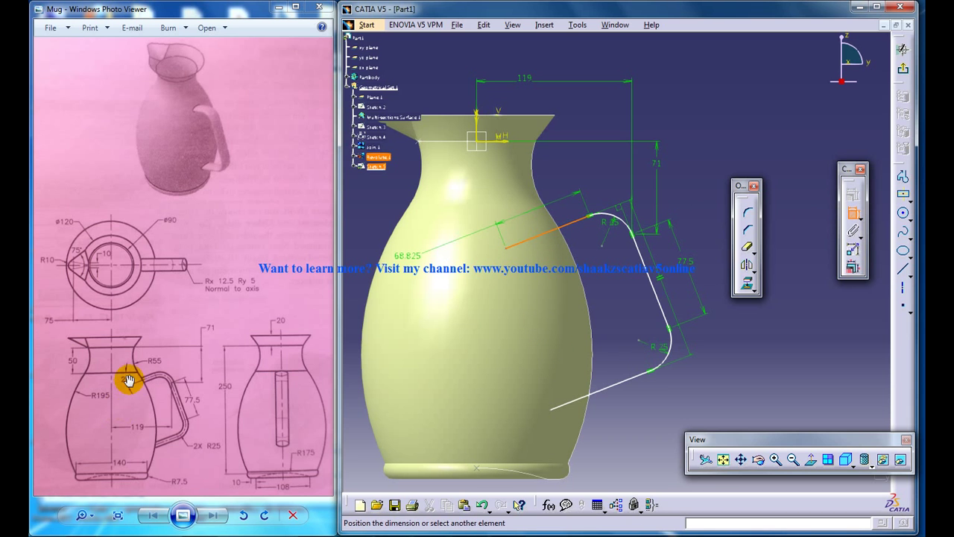
pyautogui.click(499, 144)
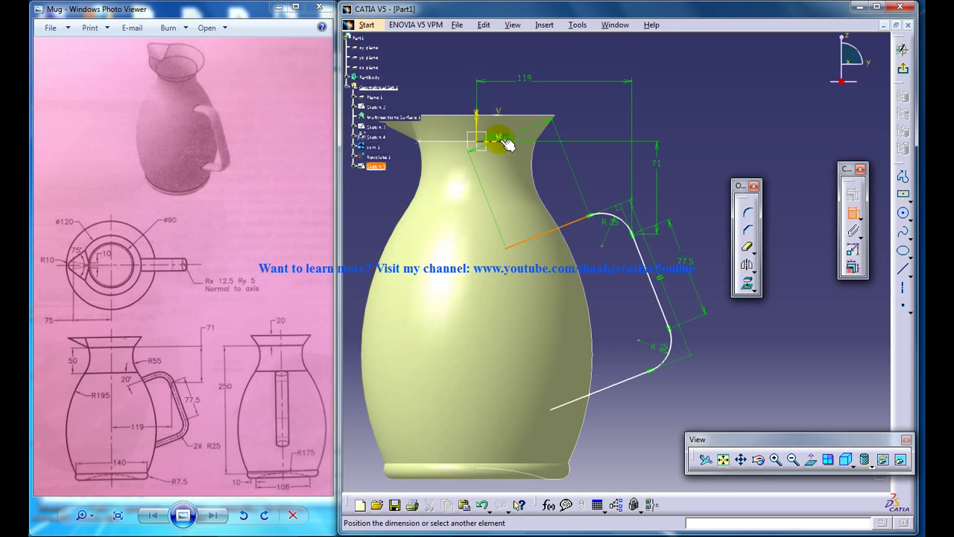
pyautogui.click(505, 141)
pyautogui.doubleClick(561, 172)
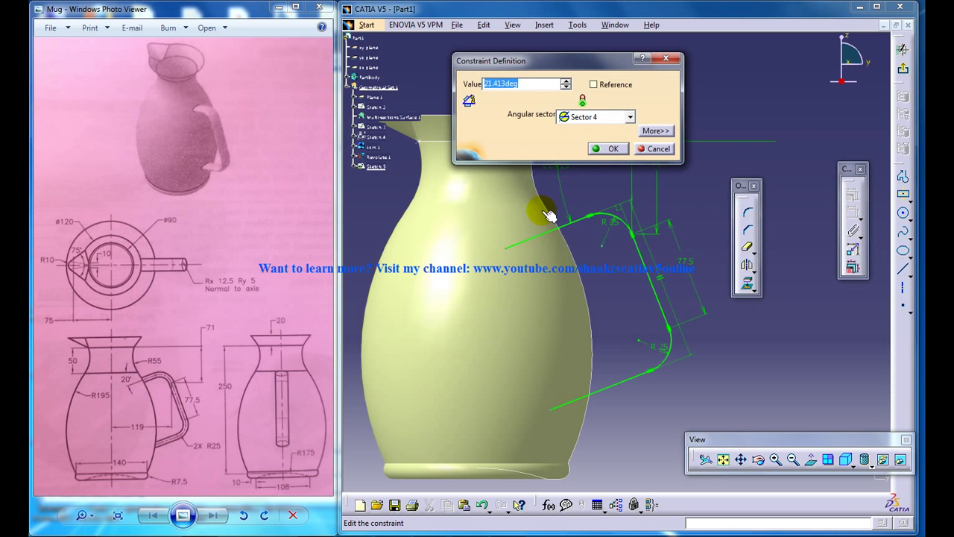
pyautogui.press('Return')
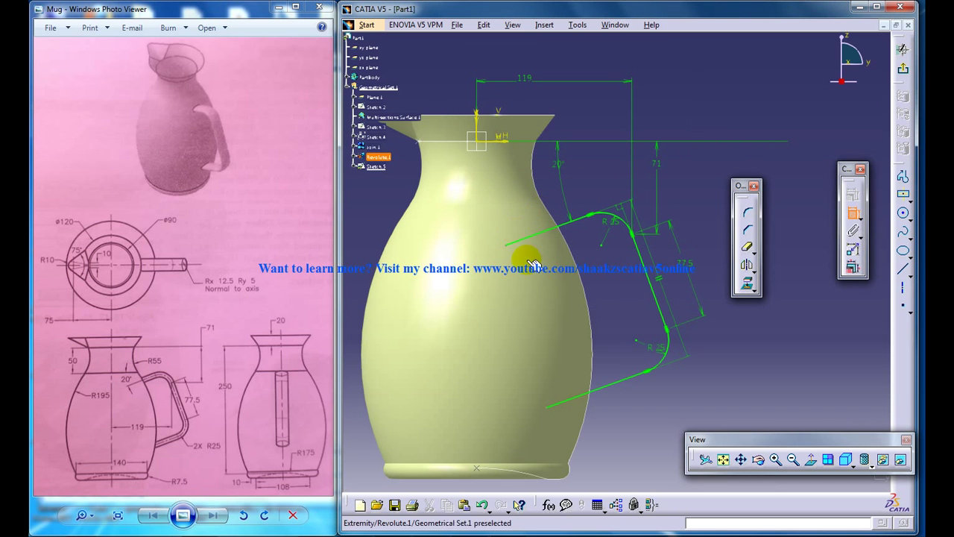
# - Create Plane.2 normal to the Sketch.5 handle curve at its end point, and sketch on it
pyautogui.click(905, 71)
pyautogui.moveTo(812, 179)
pyautogui.mouseDown(button='middle')
pyautogui.moveTo(657, 222)
pyautogui.moveTo(672, 198)
pyautogui.mouseUp(button='middle')
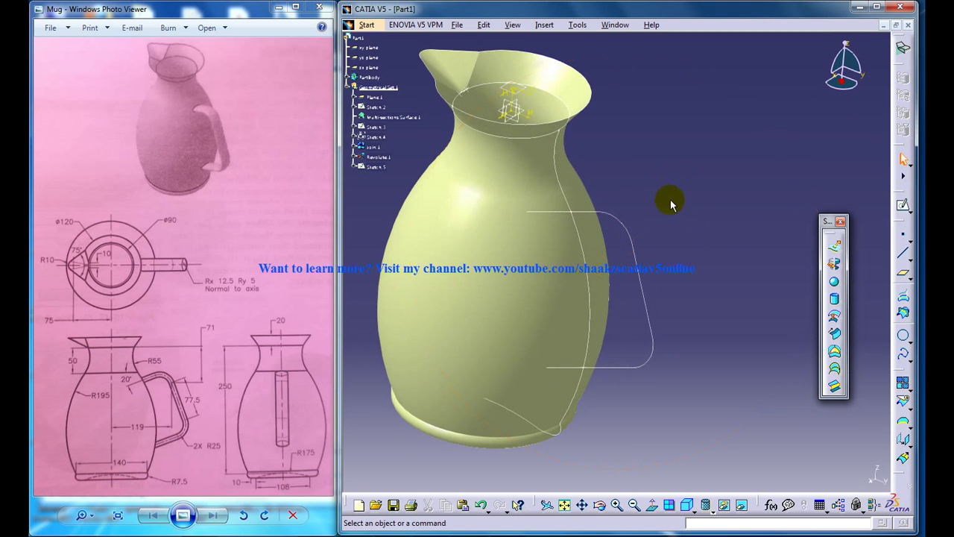
pyautogui.click(543, 215)
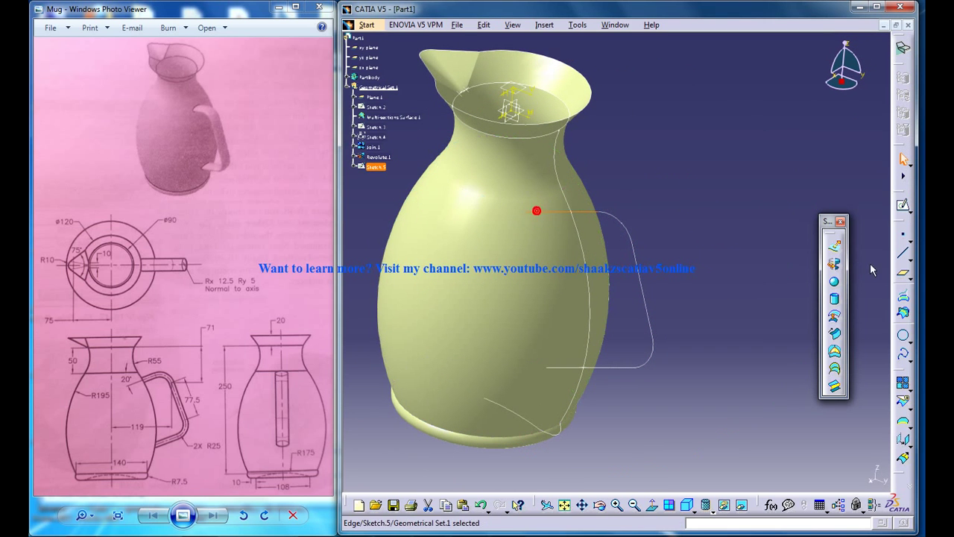
pyautogui.click(903, 273)
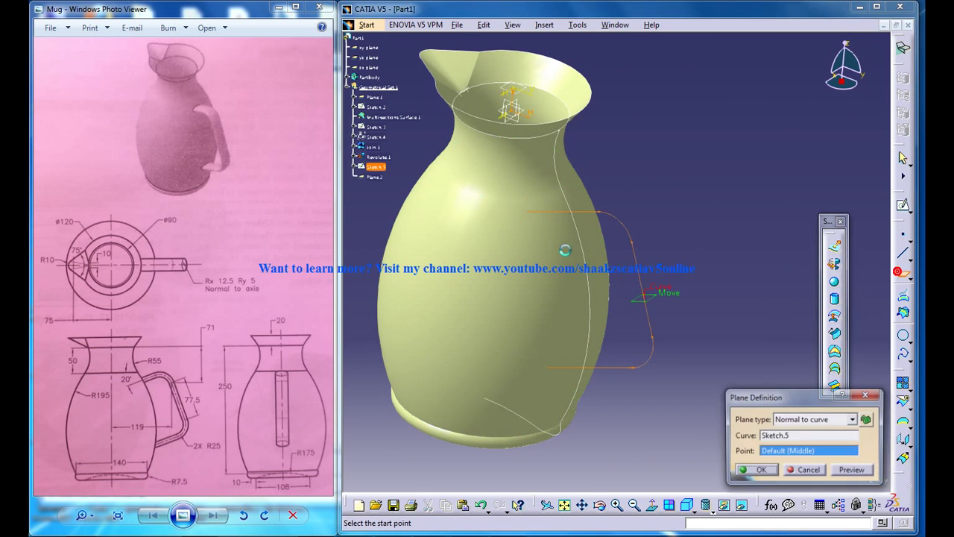
pyautogui.click(531, 214)
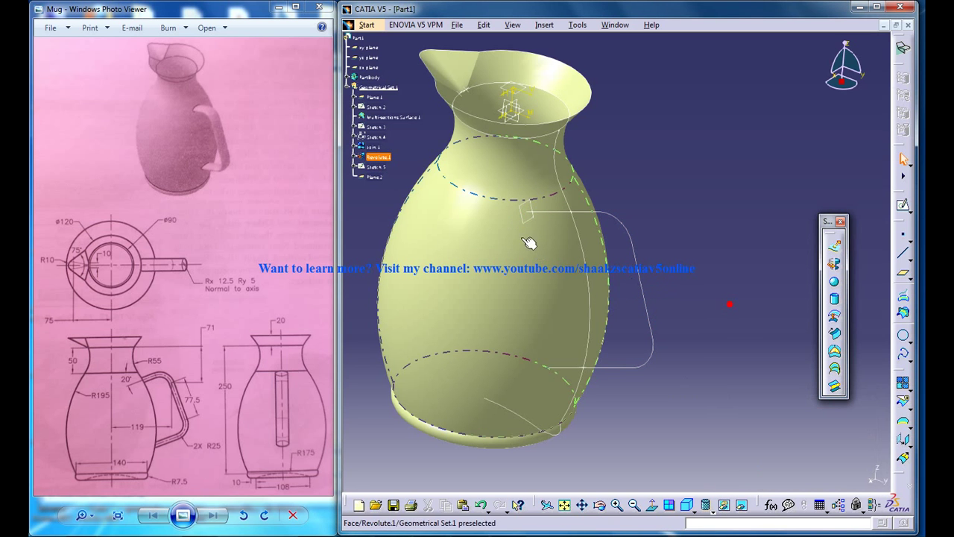
pyautogui.click(905, 213)
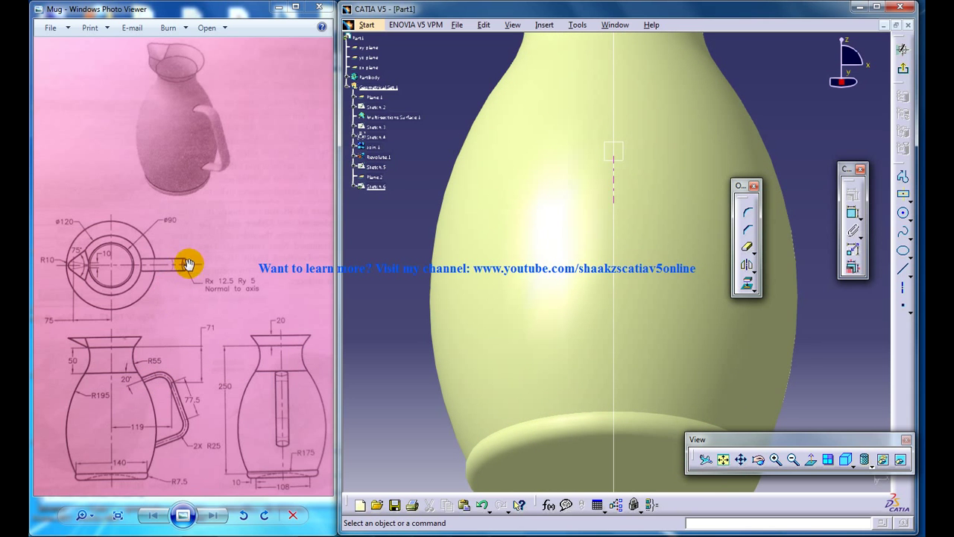
# - Draw an ellipse near the handle curve's end point on Plane.2
pyautogui.scroll(3, 185, 272)
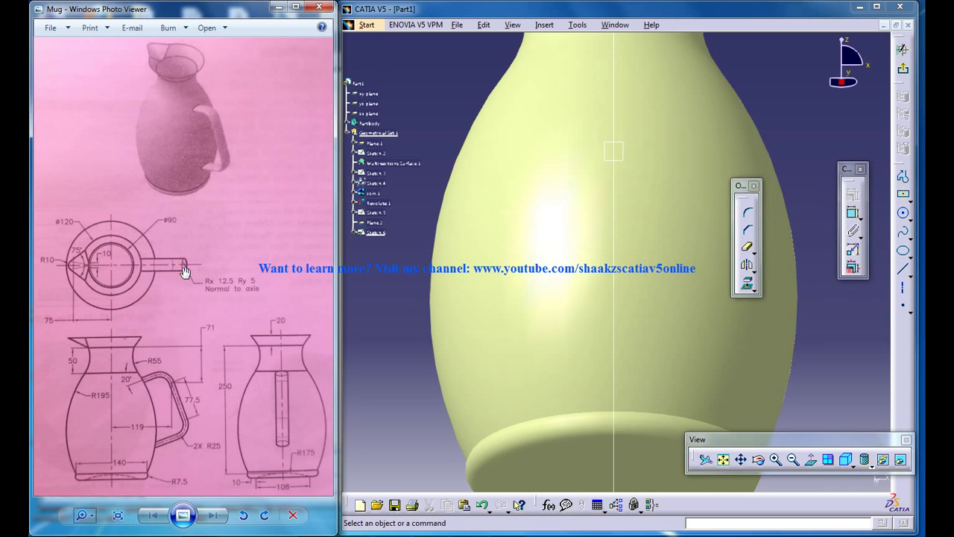
pyautogui.scroll(2, 184, 270)
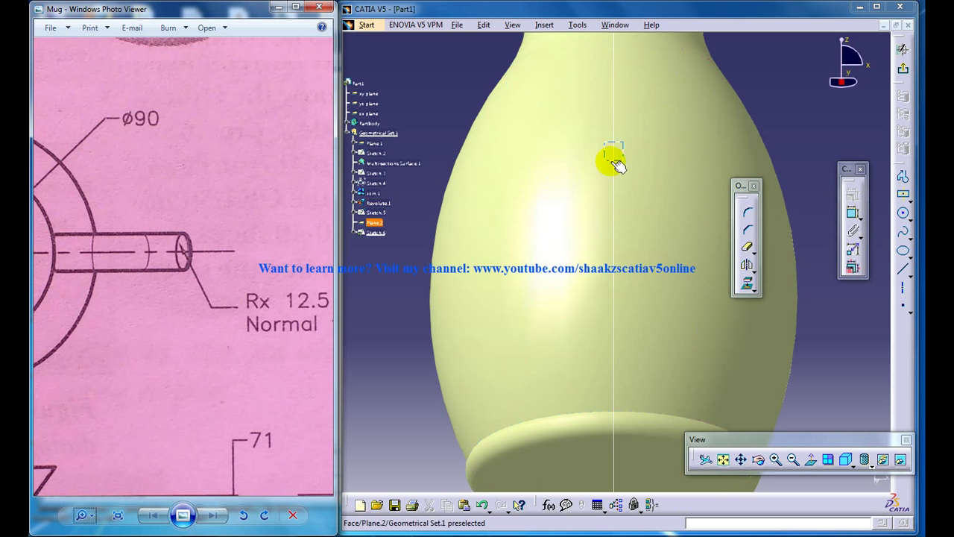
pyautogui.click(904, 232)
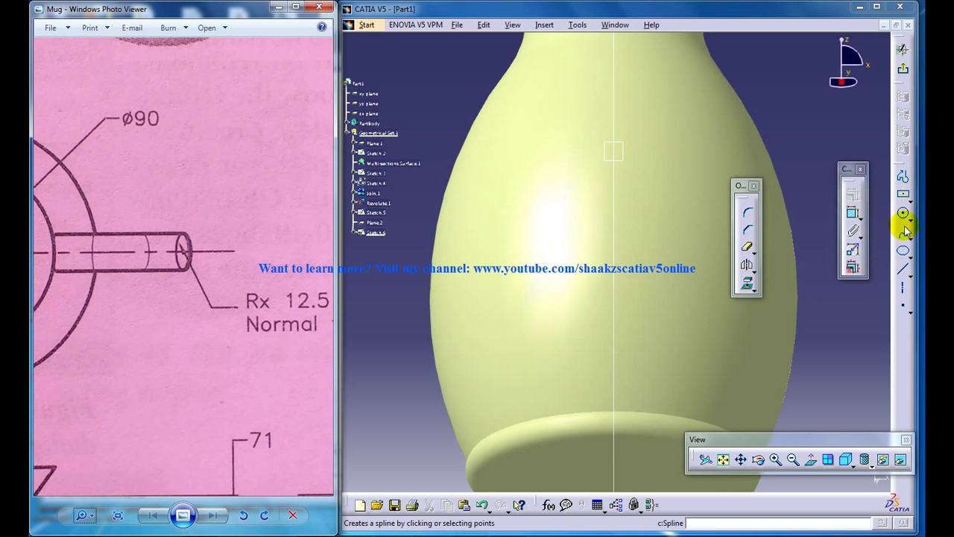
pyautogui.click(903, 249)
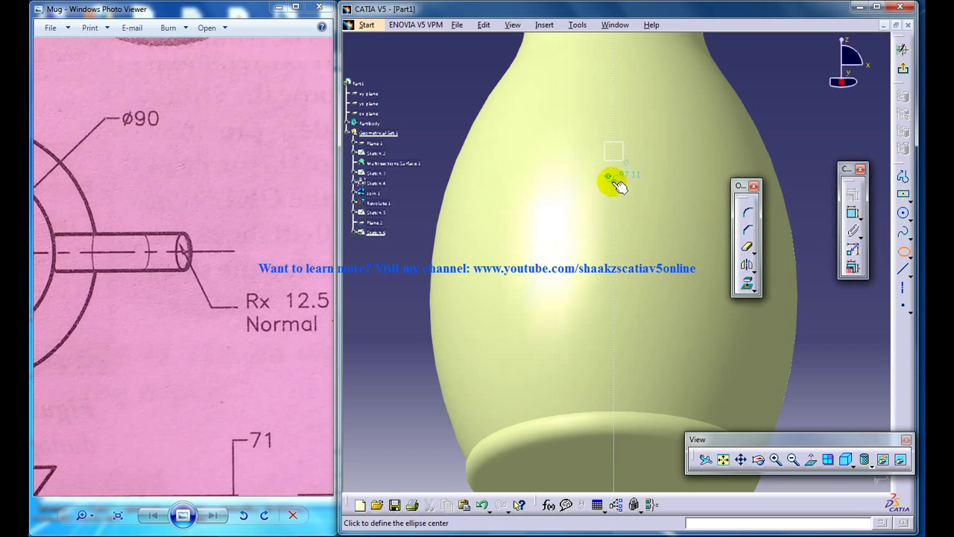
pyautogui.click(611, 199)
pyautogui.click(644, 199)
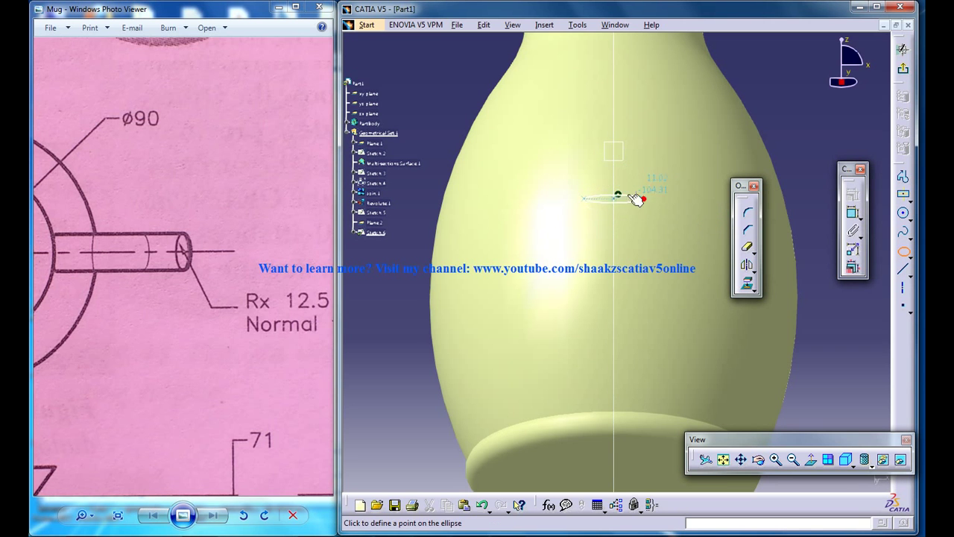
pyautogui.click(616, 179)
# - Dimension the ellipse's major radius to 12.5
pyautogui.click(851, 214)
pyautogui.click(617, 195)
pyautogui.click(641, 198)
pyautogui.click(854, 216)
pyautogui.click(617, 195)
pyautogui.click(642, 196)
pyautogui.click(650, 236)
pyautogui.doubleClick(639, 229)
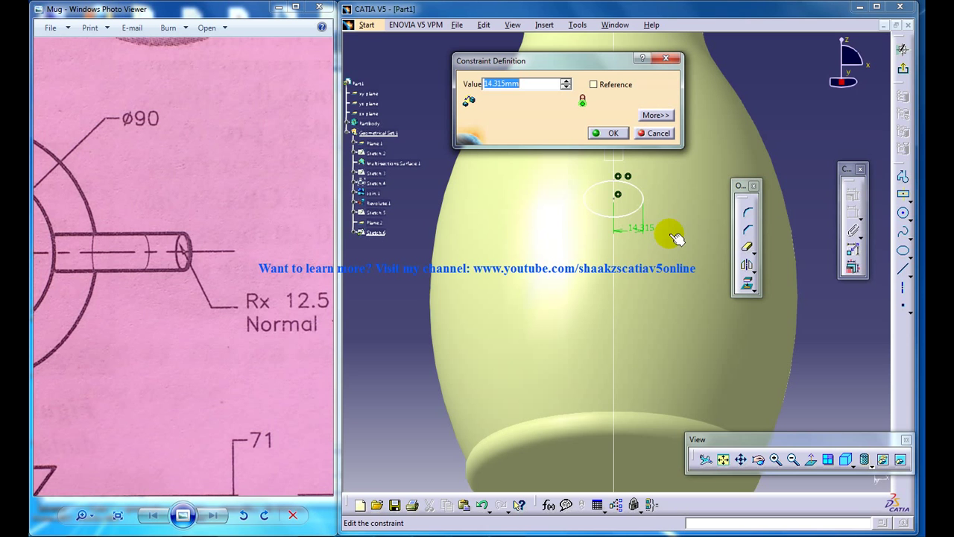
pyautogui.press('Return')
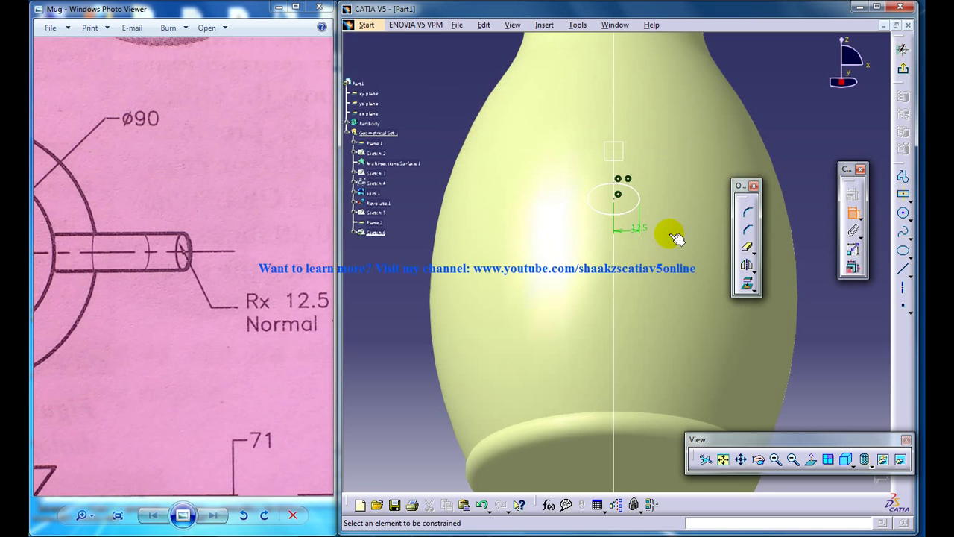
# - Dimension the ellipse's minor radius to 5, per the Rx 12.5 Ry 5 note
pyautogui.moveTo(263, 322); pyautogui.dragTo(213, 323)
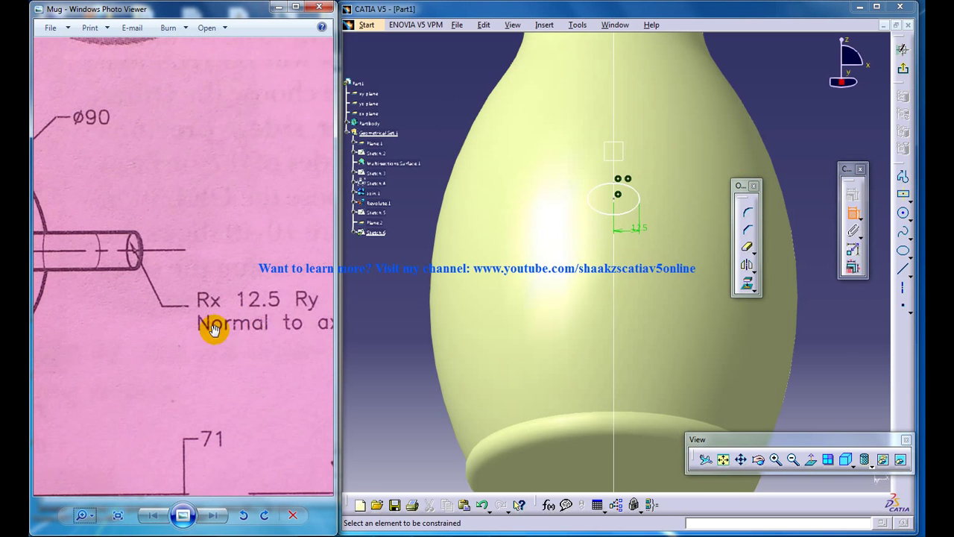
pyautogui.moveTo(309, 338); pyautogui.dragTo(207, 332)
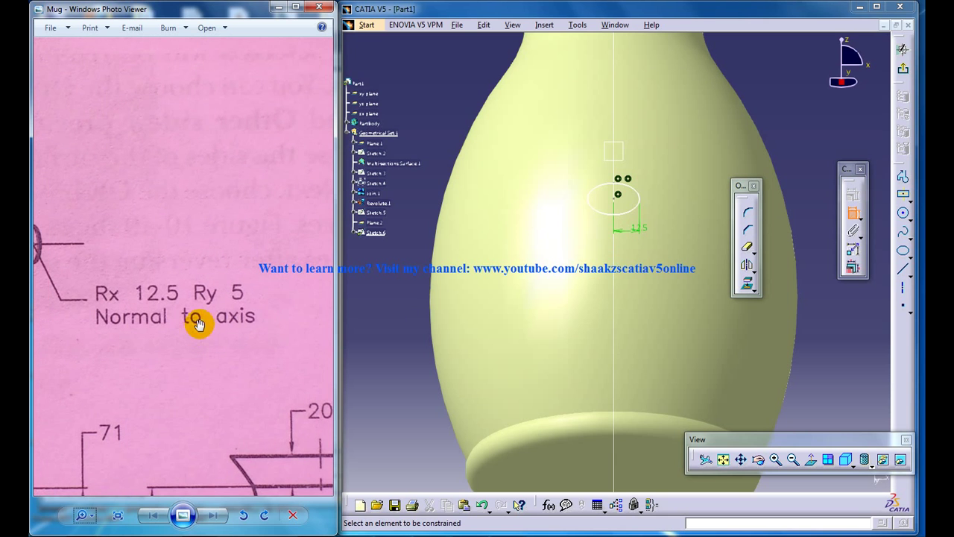
pyautogui.click(619, 203)
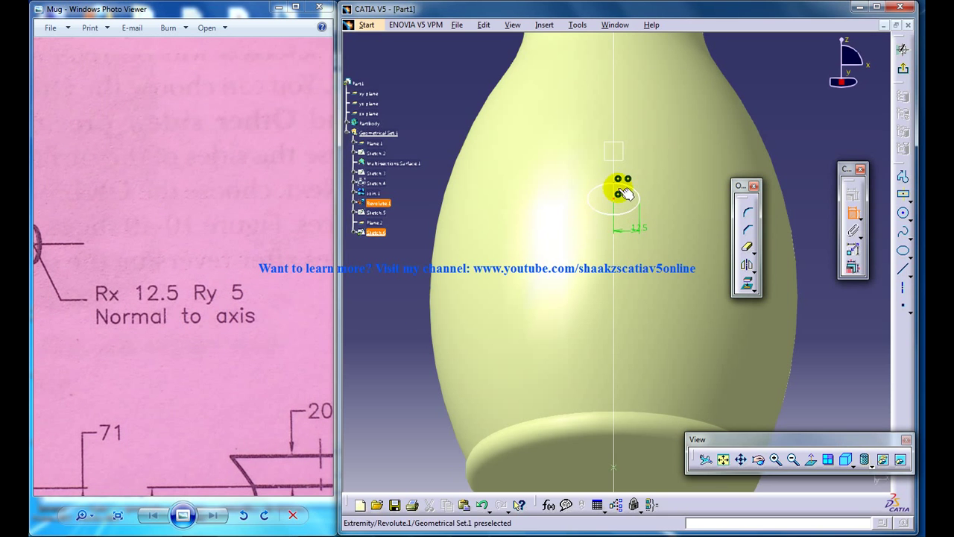
pyautogui.click(663, 185)
pyautogui.doubleClick(663, 186)
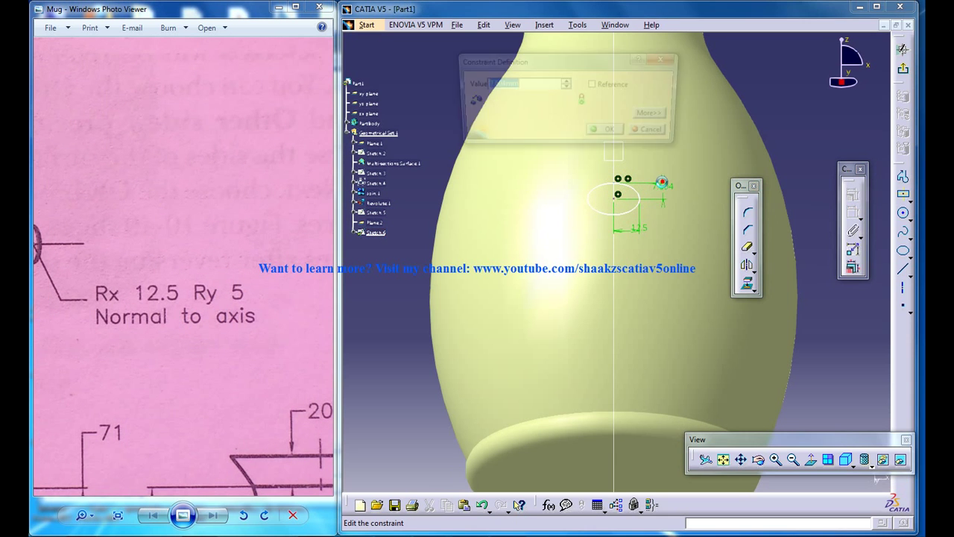
pyautogui.press('Return')
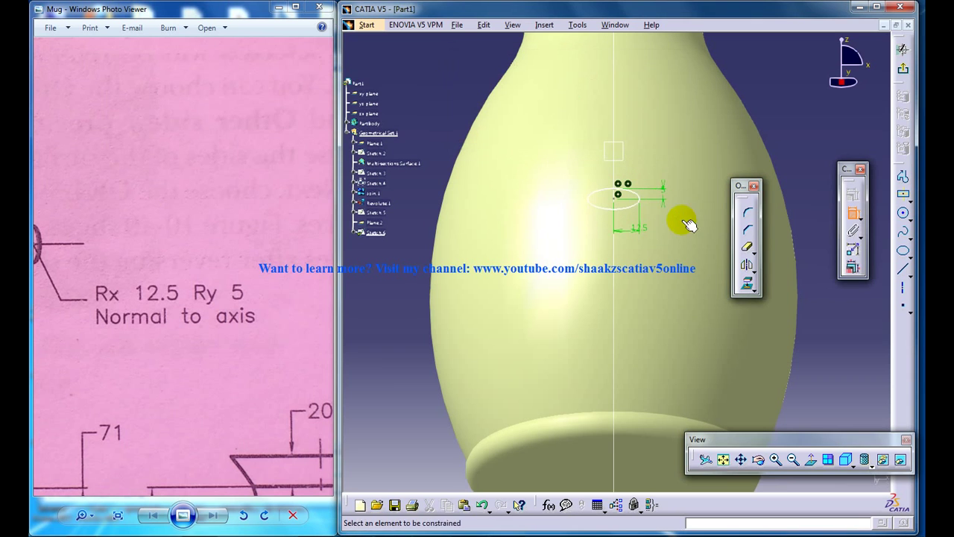
# - Make the ellipse centre coincident with the handle curve's end point and exit the sketch
pyautogui.click(616, 150)
pyautogui.click(852, 194)
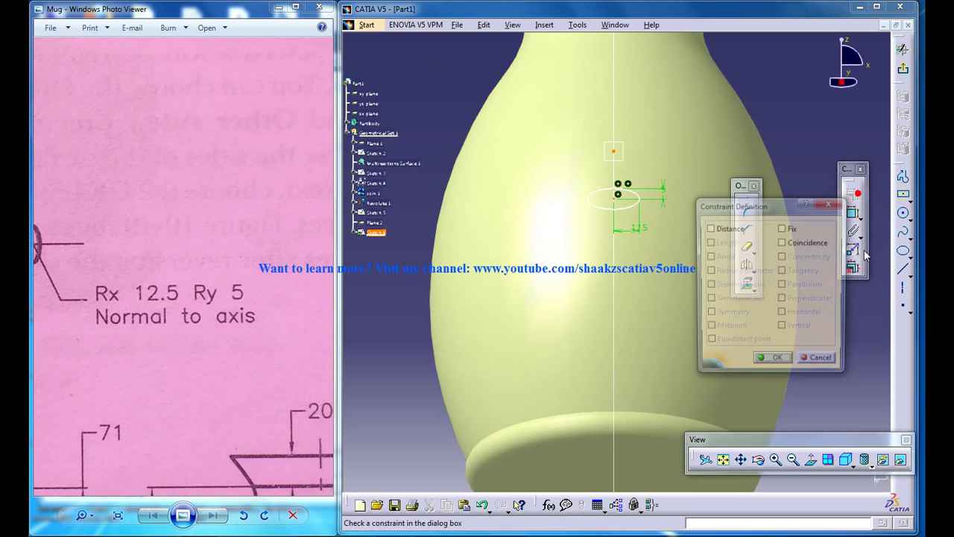
pyautogui.click(809, 243)
pyautogui.click(778, 364)
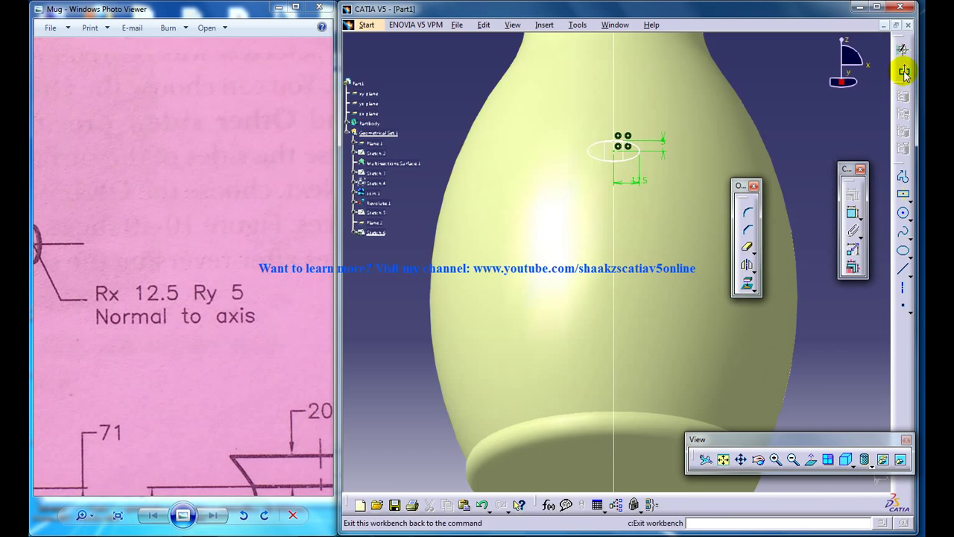
pyautogui.click(903, 69)
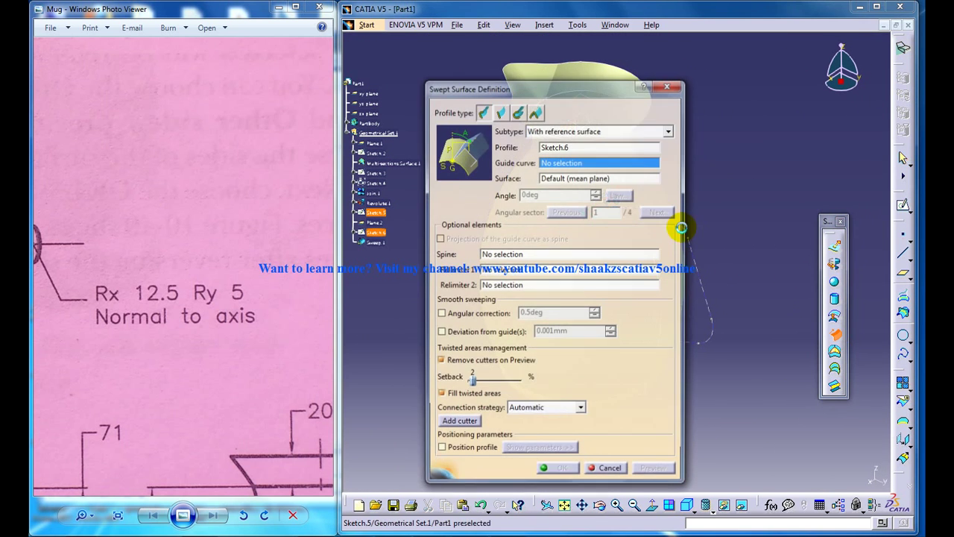
# - Sweep the ellipse along the handle curve to create Sweep.1
pyautogui.click(703, 283)
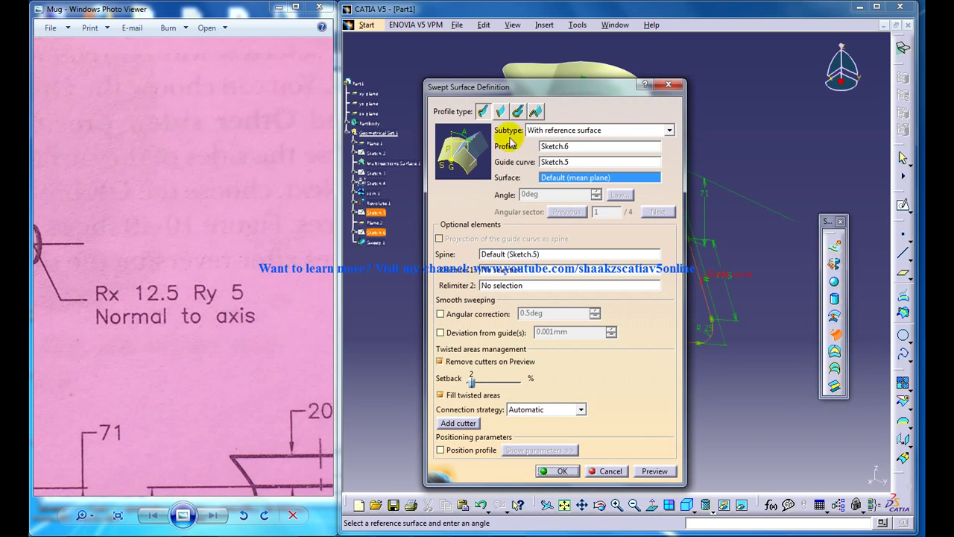
pyautogui.click(559, 471)
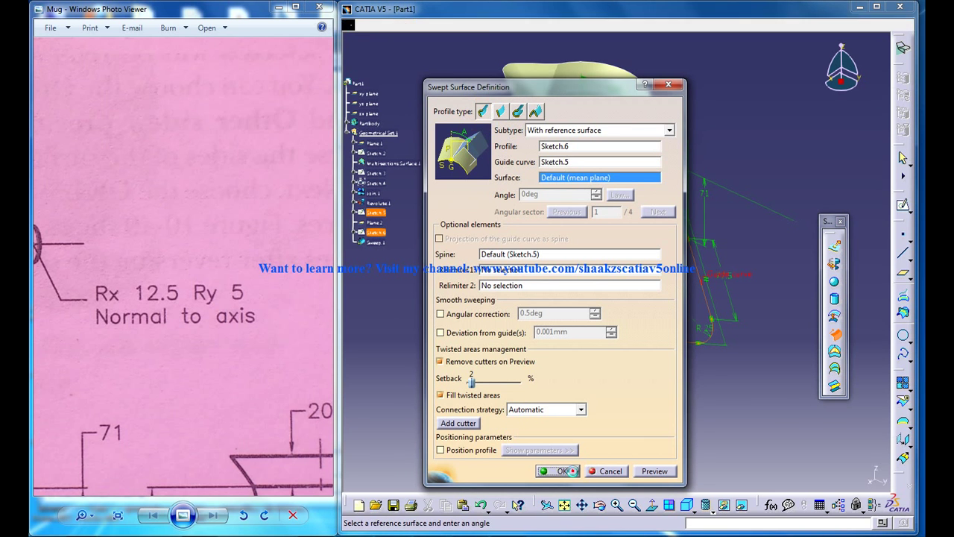
pyautogui.moveTo(529, 291)
pyautogui.mouseDown(button='middle')
pyautogui.moveTo(628, 275)
pyautogui.moveTo(560, 313)
pyautogui.moveTo(506, 227)
pyautogui.moveTo(505, 239)
pyautogui.mouseUp(button='middle')
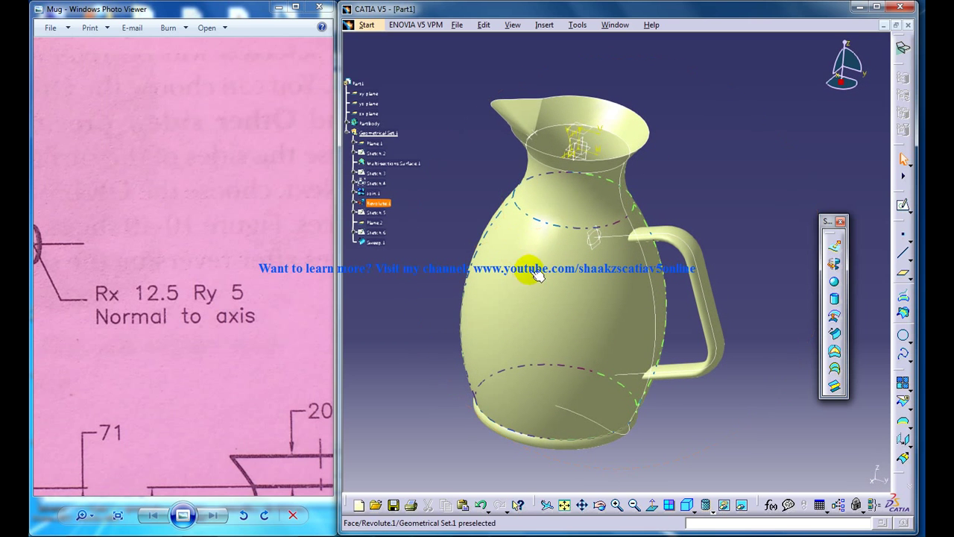
# - Dismiss the security warning and orbit the jug to inspect body, spout and handle
pyautogui.moveTo(542, 275)
pyautogui.mouseDown(button='middle')
pyautogui.moveTo(533, 231)
pyautogui.moveTo(552, 223)
pyautogui.moveTo(660, 379)
pyautogui.moveTo(630, 285)
pyautogui.mouseUp(button='middle')
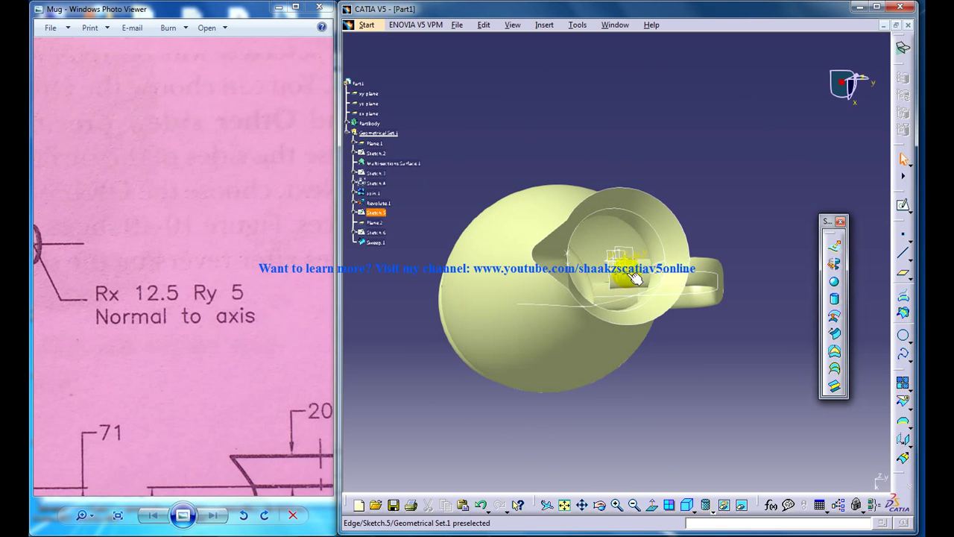
pyautogui.moveTo(656, 337)
pyautogui.mouseDown(button='middle')
pyautogui.moveTo(622, 289)
pyautogui.moveTo(634, 334)
pyautogui.moveTo(585, 206)
pyautogui.moveTo(580, 250)
pyautogui.moveTo(571, 241)
pyautogui.moveTo(586, 248)
pyautogui.mouseUp(button='middle')
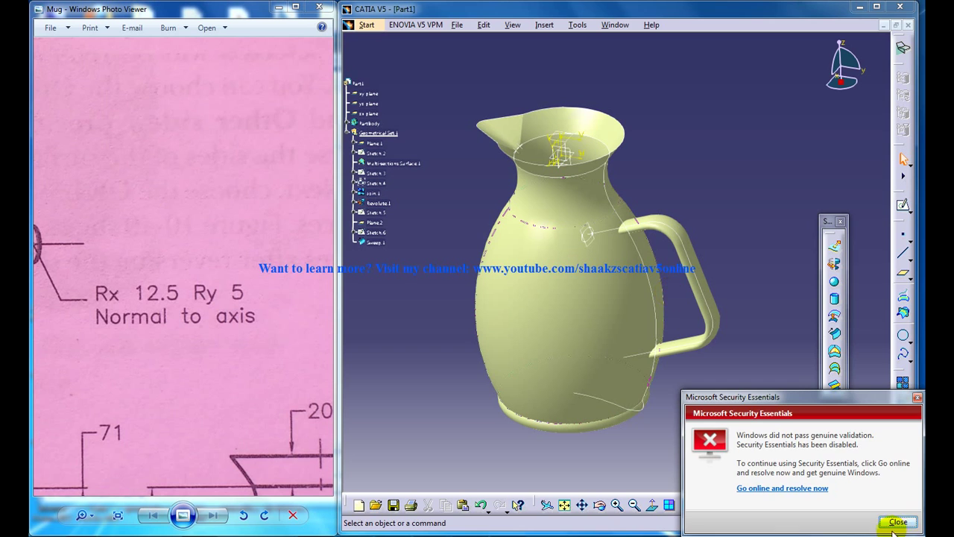
pyautogui.click(893, 523)
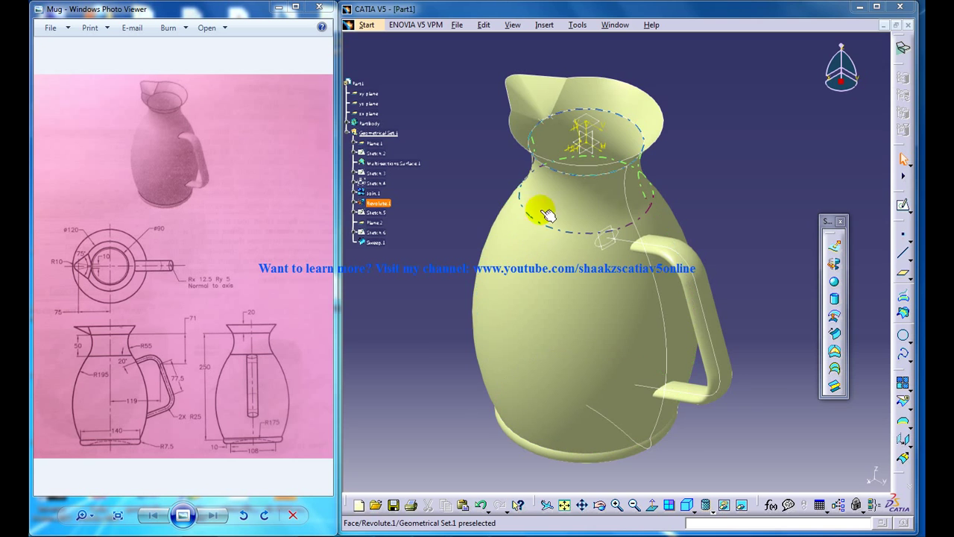
pyautogui.moveTo(547, 215)
pyautogui.mouseDown(button='middle')
pyautogui.moveTo(628, 368)
pyautogui.moveTo(633, 315)
pyautogui.moveTo(597, 310)
pyautogui.moveTo(599, 154)
pyautogui.moveTo(584, 156)
pyautogui.mouseUp(button='middle')
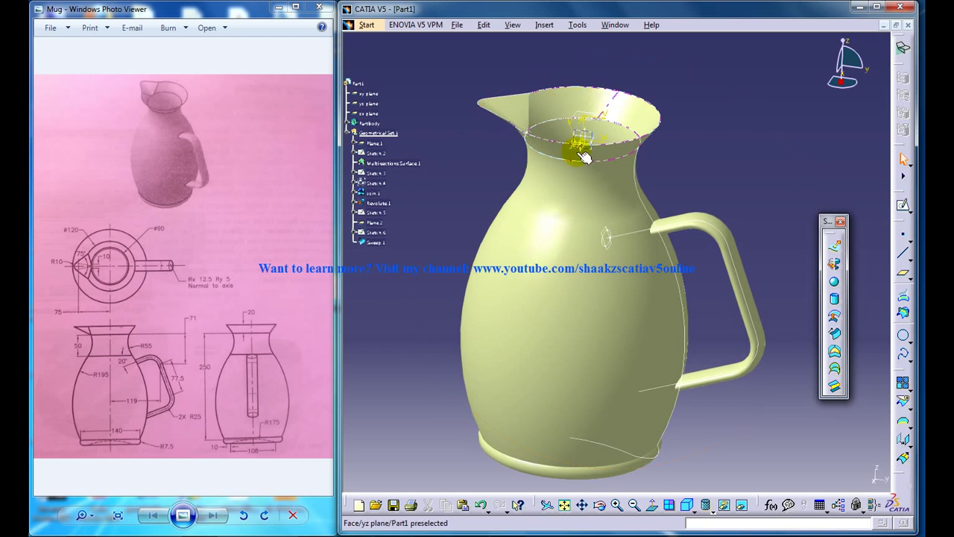
pyautogui.moveTo(618, 202); pyautogui.dragTo(596, 257, button='middle')
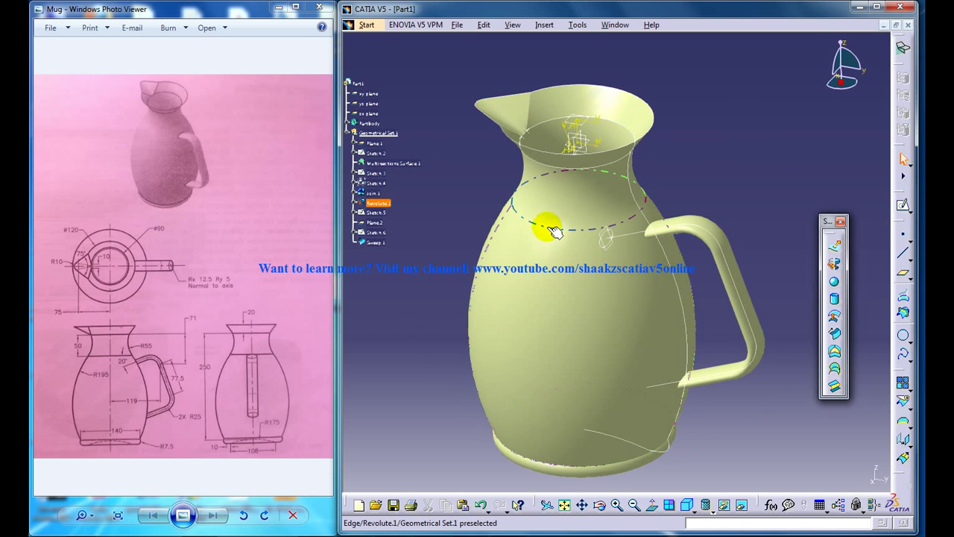
pyautogui.moveTo(601, 220)
pyautogui.mouseDown(button='middle')
pyautogui.moveTo(592, 211)
pyautogui.moveTo(614, 219)
pyautogui.moveTo(618, 206)
pyautogui.moveTo(612, 216)
pyautogui.mouseUp(button='middle')
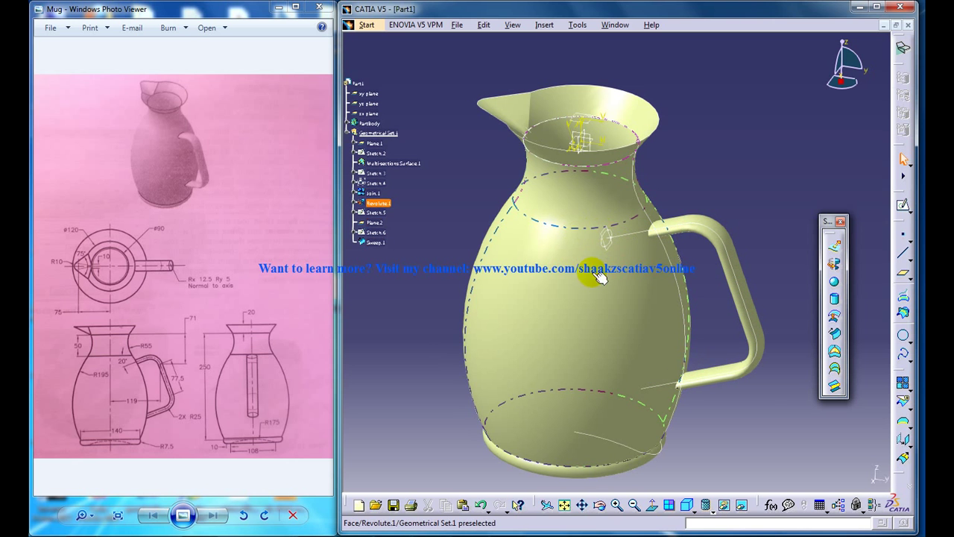
pyautogui.moveTo(603, 281)
pyautogui.mouseDown(button='middle')
pyautogui.moveTo(628, 407)
pyautogui.moveTo(639, 330)
pyautogui.mouseUp(button='middle')
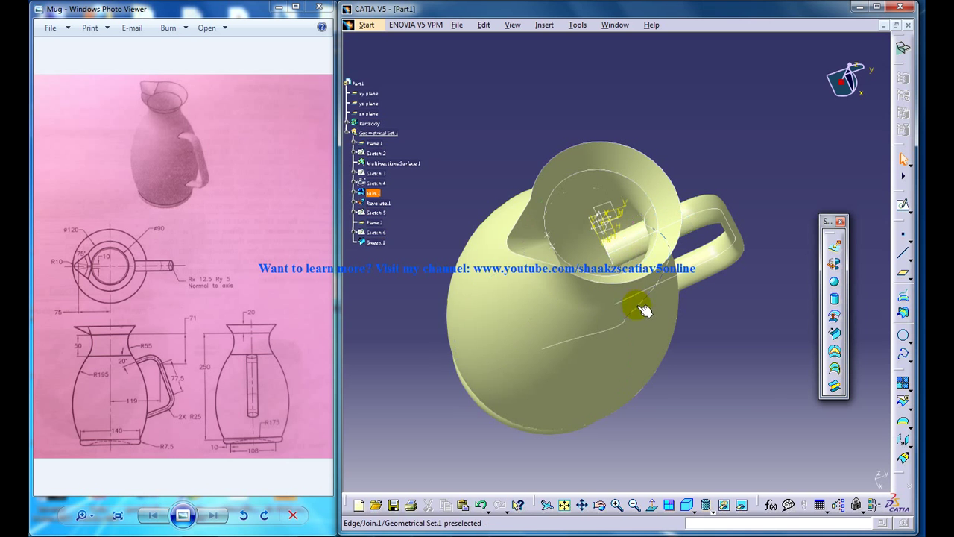
pyautogui.moveTo(630, 300); pyautogui.dragTo(583, 207, button='middle')
pyautogui.moveTo(634, 302)
pyautogui.mouseDown(button='middle')
pyautogui.moveTo(596, 264)
pyautogui.moveTo(741, 137)
pyautogui.mouseUp(button='middle')
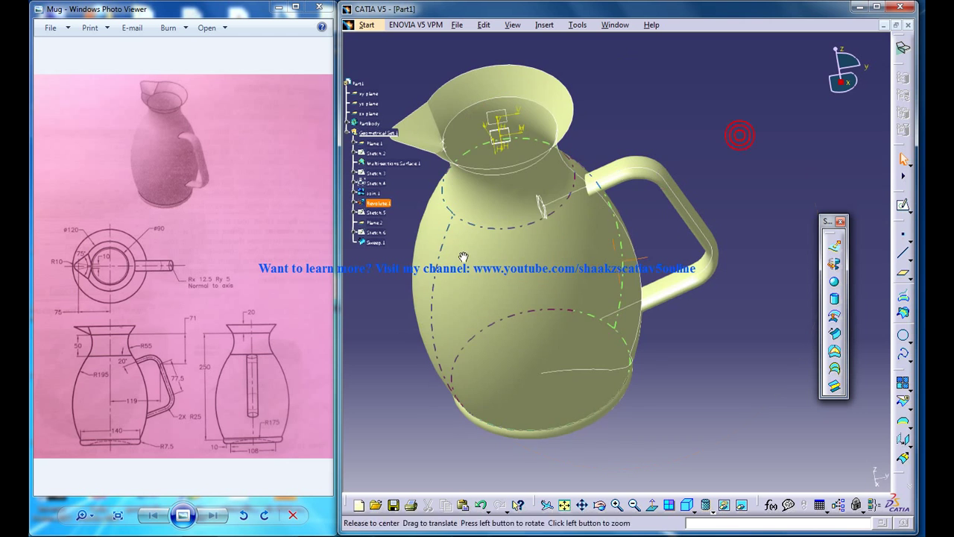
pyautogui.moveTo(463, 258); pyautogui.dragTo(763, 331, button='middle')
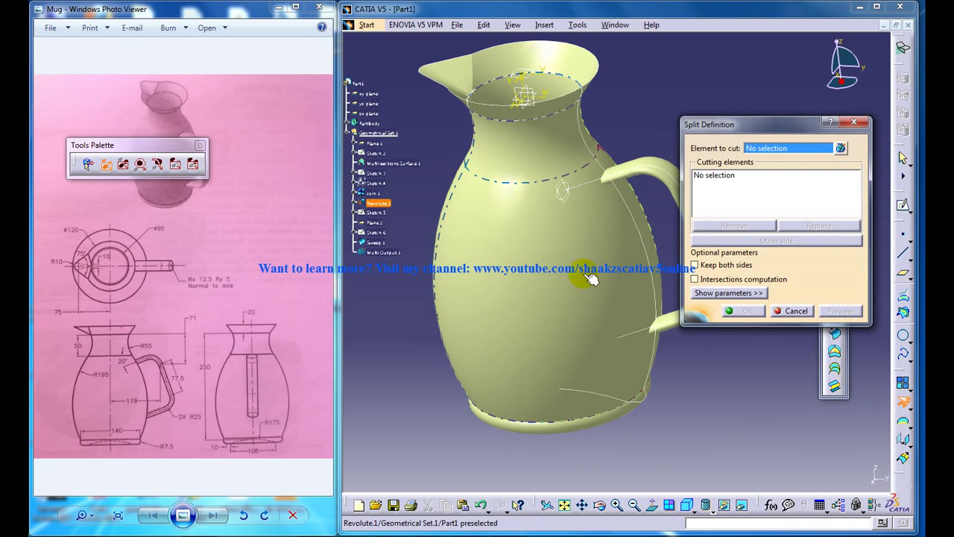
# - Split Sweep.1 with Revolute.1, keeping the outer handle portion as Split.1
pyautogui.moveTo(559, 242); pyautogui.dragTo(537, 313, button='middle')
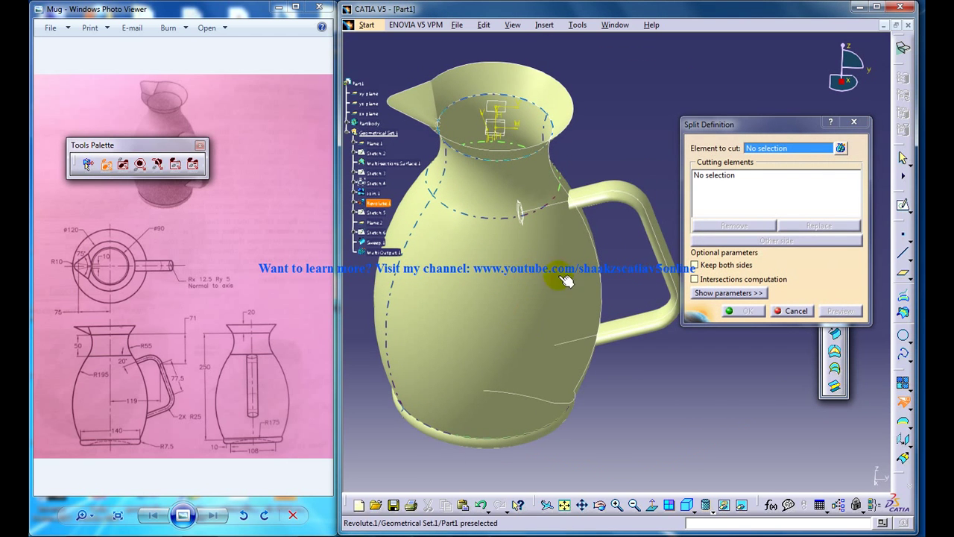
pyautogui.click(615, 188)
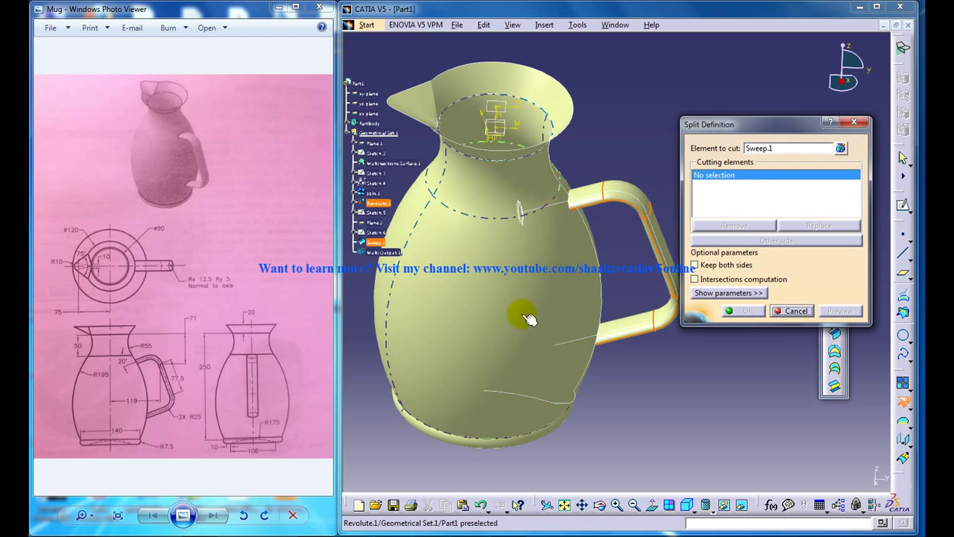
pyautogui.click(604, 243)
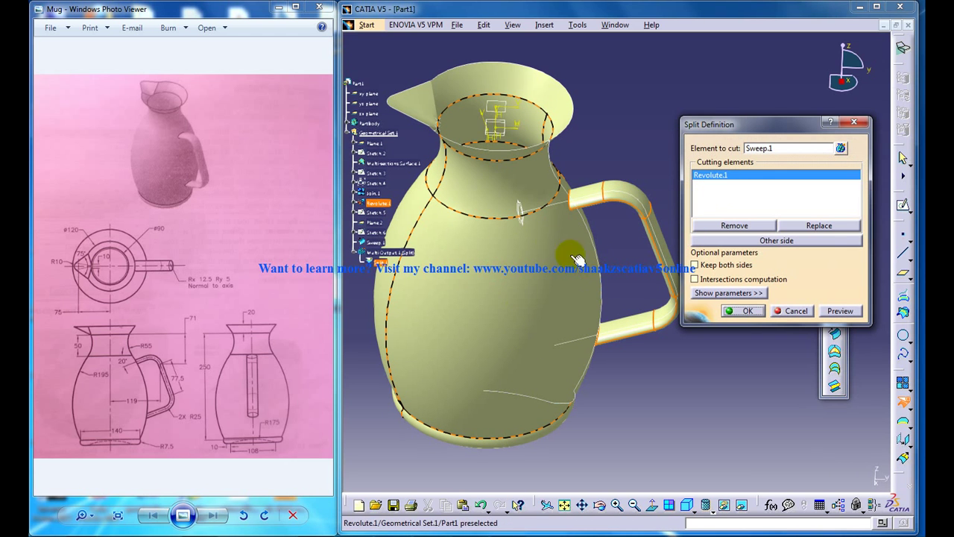
pyautogui.moveTo(505, 202); pyautogui.dragTo(596, 363, button='middle')
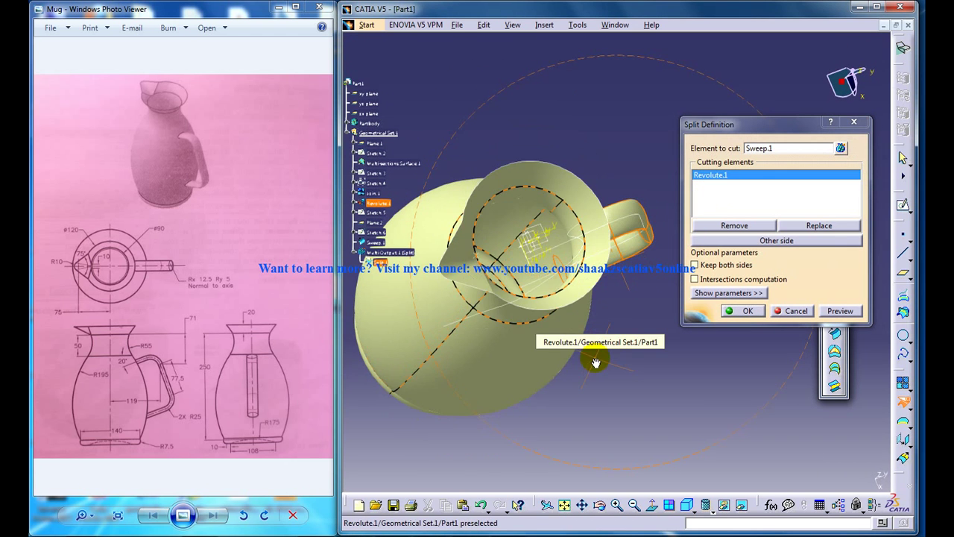
pyautogui.moveTo(575, 246); pyautogui.dragTo(579, 235, button='middle')
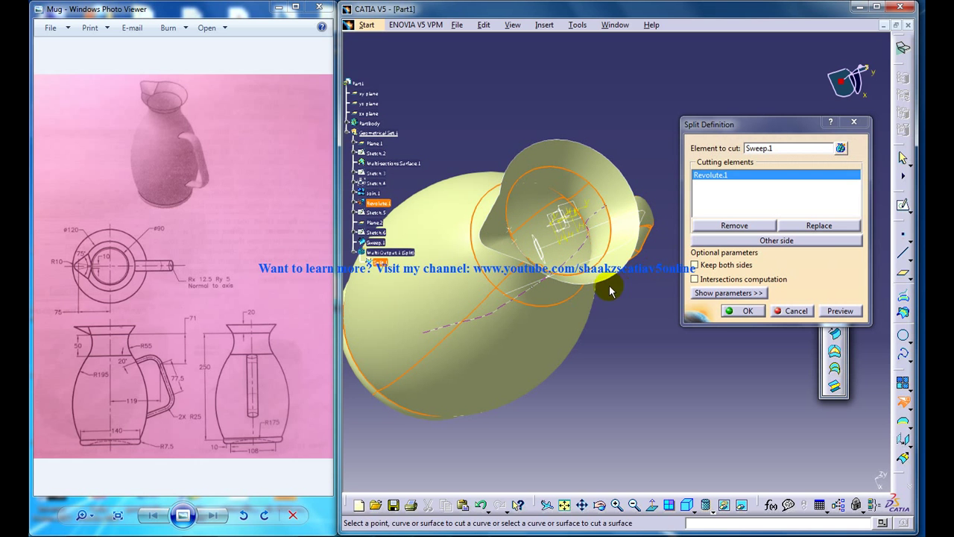
pyautogui.click(776, 243)
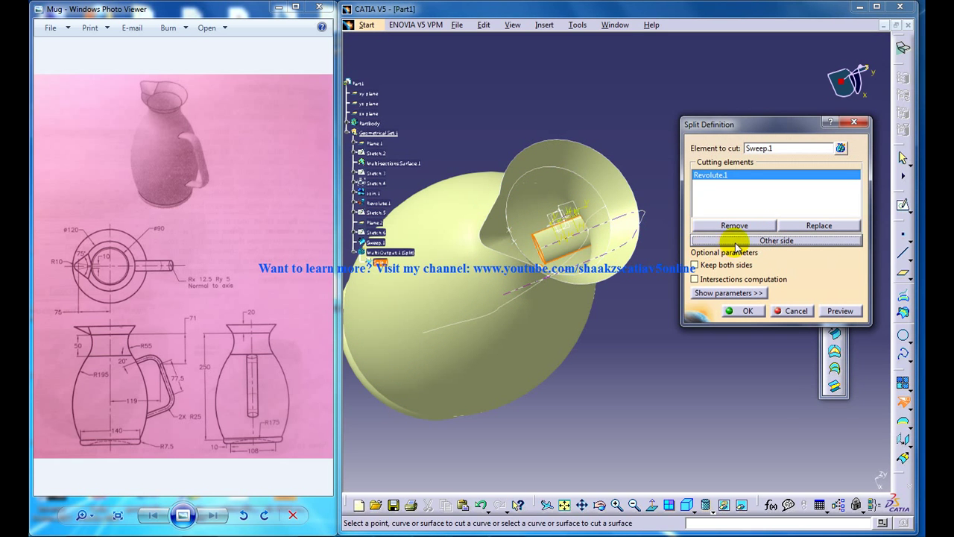
pyautogui.click(741, 243)
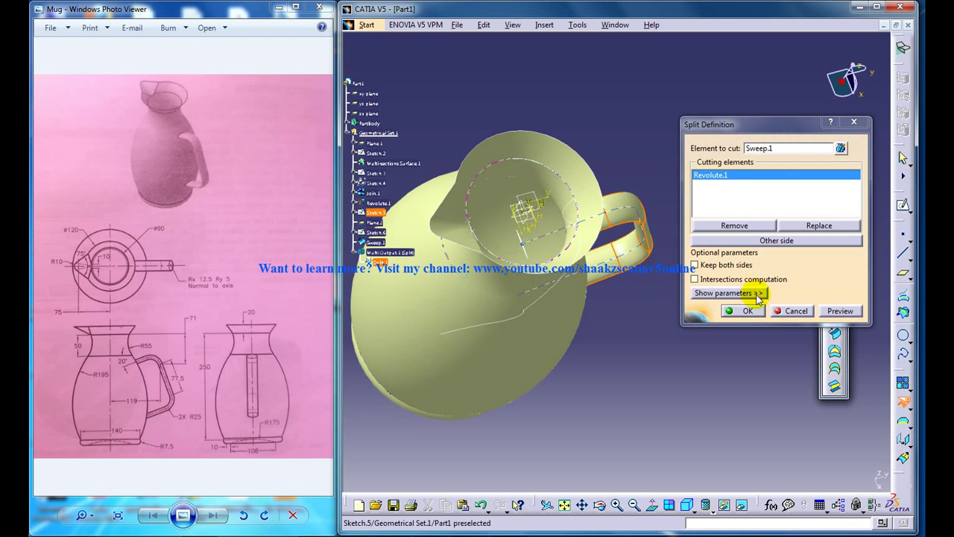
pyautogui.moveTo(690, 305)
pyautogui.mouseDown(button='middle')
pyautogui.moveTo(698, 317)
pyautogui.moveTo(590, 316)
pyautogui.moveTo(515, 213)
pyautogui.moveTo(577, 249)
pyautogui.moveTo(569, 259)
pyautogui.moveTo(579, 270)
pyautogui.mouseUp(button='middle')
pyautogui.press('Return')
pyautogui.moveTo(589, 306)
pyautogui.mouseDown(button='middle')
pyautogui.moveTo(597, 255)
pyautogui.moveTo(586, 266)
pyautogui.moveTo(612, 277)
pyautogui.mouseUp(button='middle')
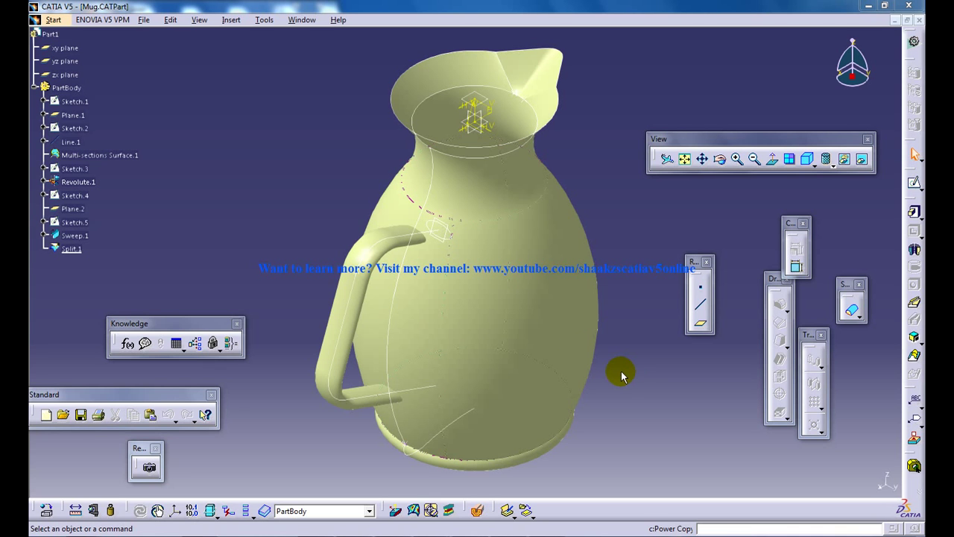
# - Orbit the mug to inspect its spout, handle and opening from several angles
pyautogui.moveTo(363, 298); pyautogui.dragTo(546, 291, button='middle')
pyautogui.moveTo(372, 196)
pyautogui.mouseDown(button='middle')
pyautogui.moveTo(402, 212)
pyautogui.moveTo(390, 214)
pyautogui.mouseUp(button='middle')
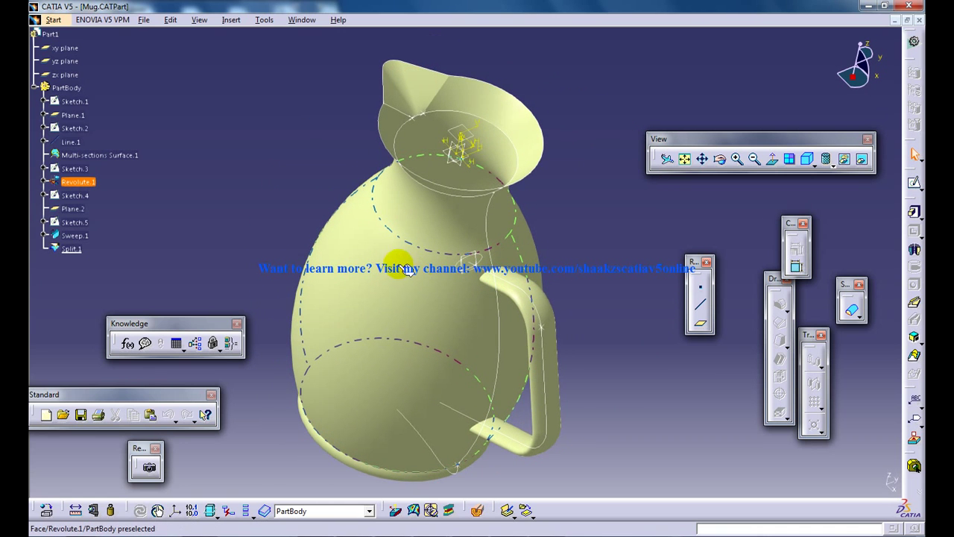
pyautogui.moveTo(378, 269); pyautogui.dragTo(423, 335, button='middle')
pyautogui.moveTo(479, 358); pyautogui.dragTo(495, 392, button='middle')
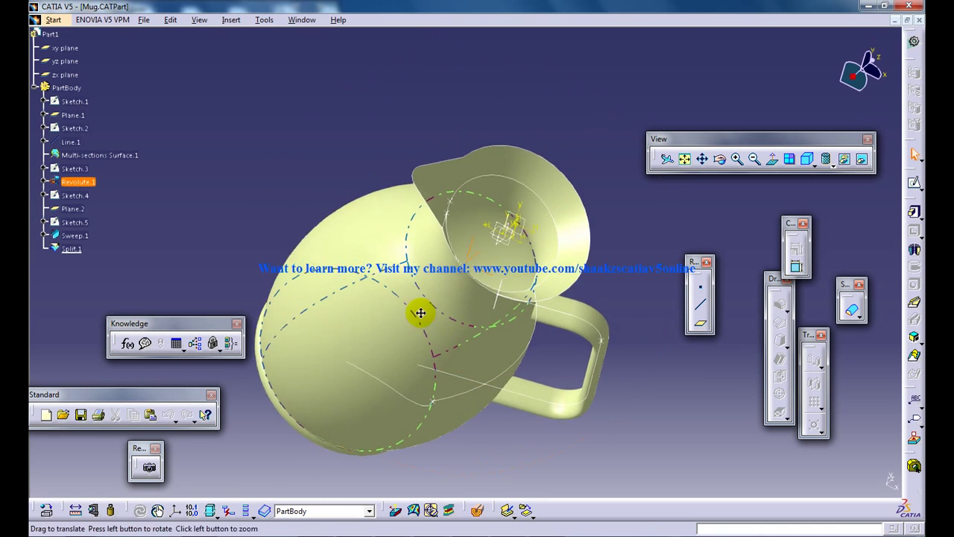
pyautogui.moveTo(544, 320)
pyautogui.mouseDown(button='middle')
pyautogui.moveTo(561, 289)
pyautogui.moveTo(450, 140)
pyautogui.mouseUp(button='middle')
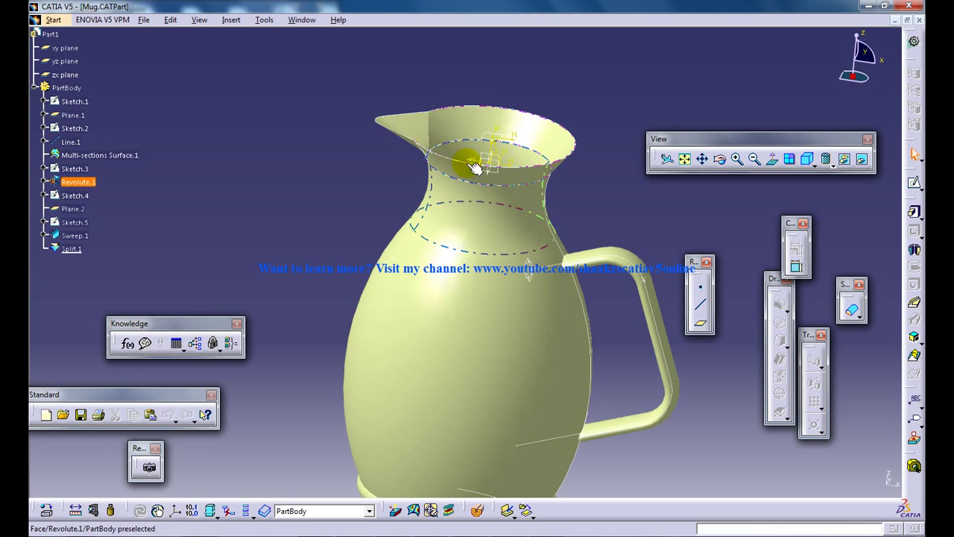
pyautogui.press('Up')
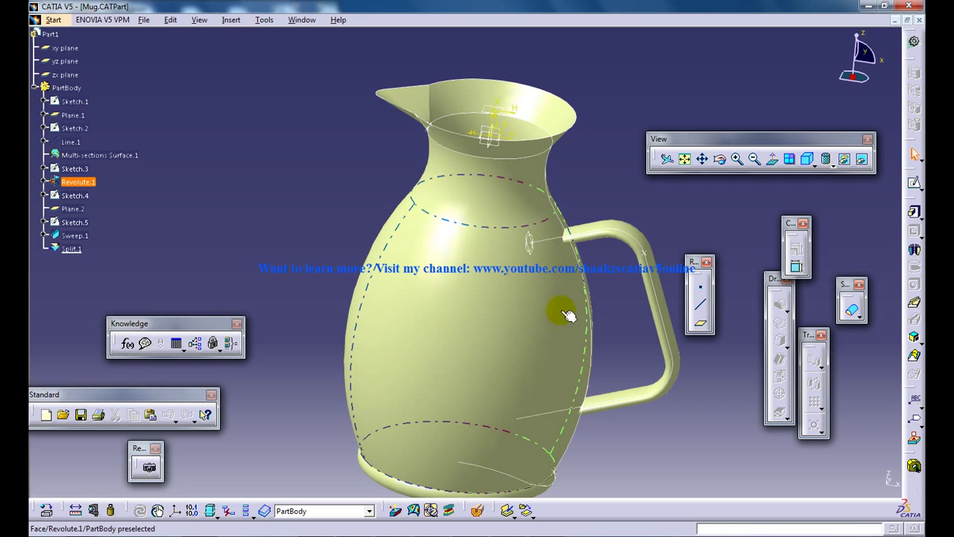
pyautogui.moveTo(511, 224)
pyautogui.mouseDown(button='middle')
pyautogui.moveTo(548, 411)
pyautogui.moveTo(555, 409)
pyautogui.moveTo(468, 282)
pyautogui.moveTo(431, 196)
pyautogui.moveTo(563, 386)
pyautogui.mouseUp(button='middle')
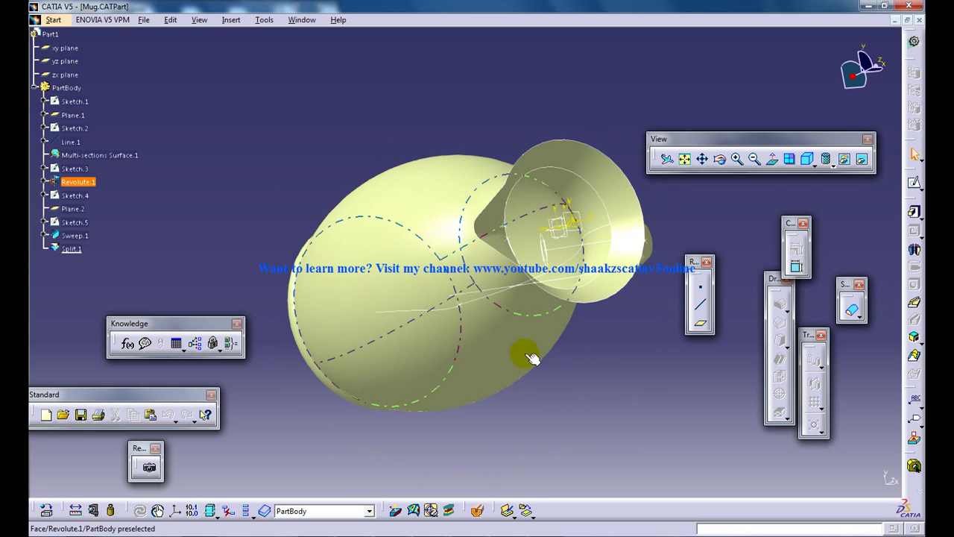
pyautogui.moveTo(527, 217)
pyautogui.mouseDown(button='middle')
pyautogui.moveTo(561, 262)
pyautogui.moveTo(600, 288)
pyautogui.moveTo(490, 305)
pyautogui.moveTo(486, 356)
pyautogui.mouseUp(button='middle')
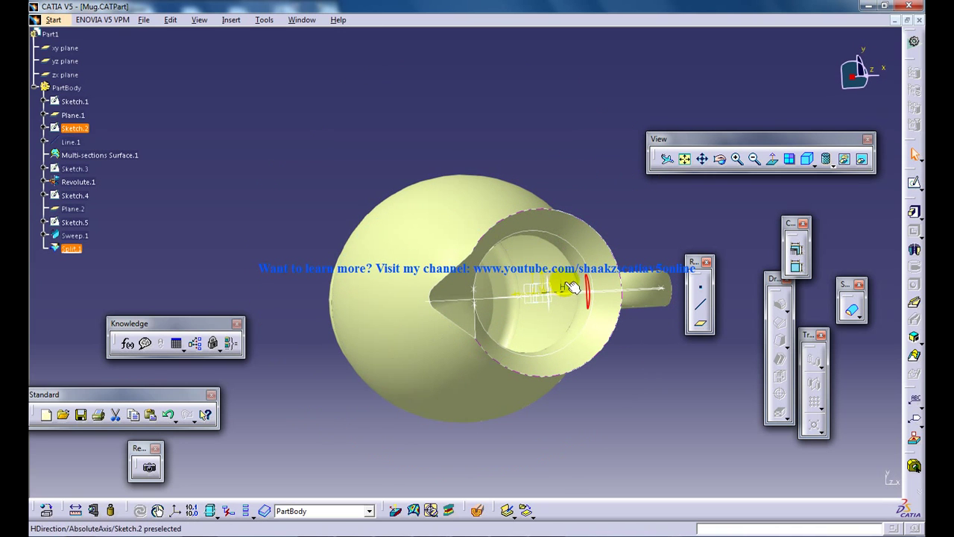
# - Select the second rim edge and switch to the Wireframe and Surface Design workbench
pyautogui.keyDown('ctrl'); pyautogui.click(567, 302); pyautogui.keyUp('ctrl')
pyautogui.click(262, 28)
pyautogui.moveTo(256, 121)
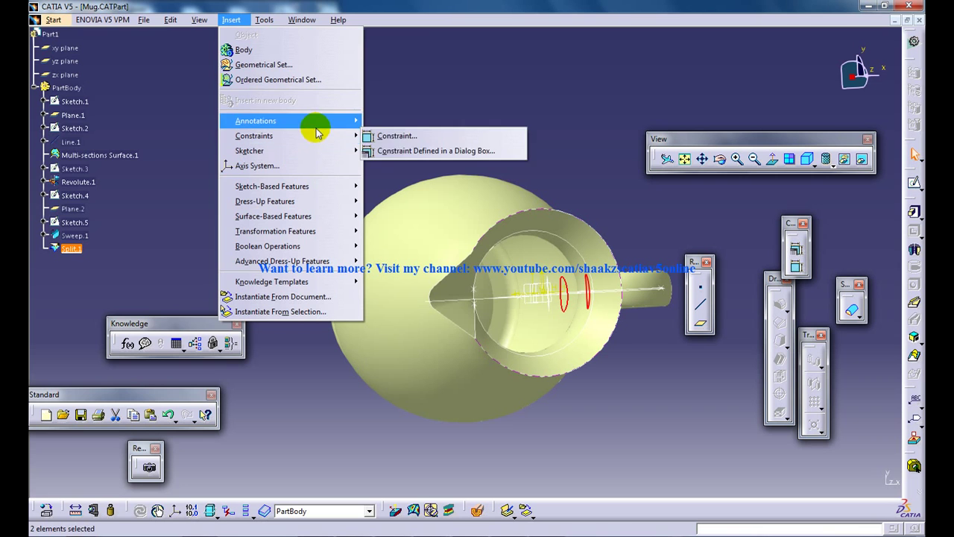
pyautogui.click(53, 19)
pyautogui.click(53, 19)
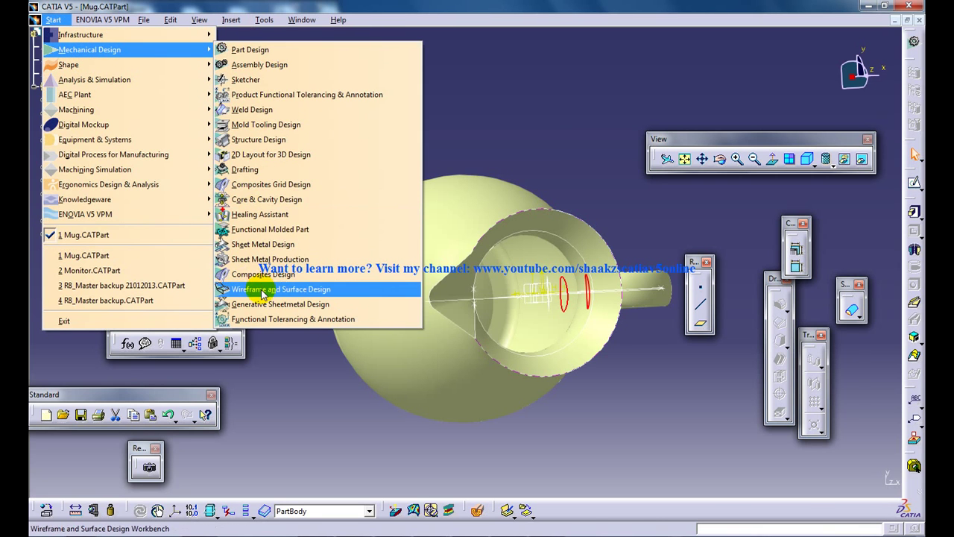
pyautogui.click(268, 289)
# - Extract the two selected spout-opening edges as Extract.2
pyautogui.click(265, 20)
pyautogui.moveTo(231, 20)
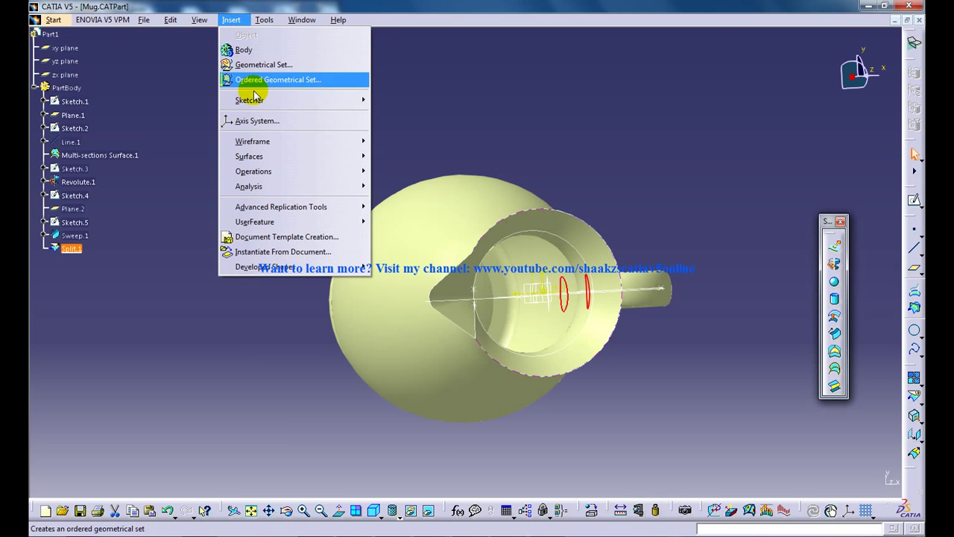
pyautogui.moveTo(254, 171)
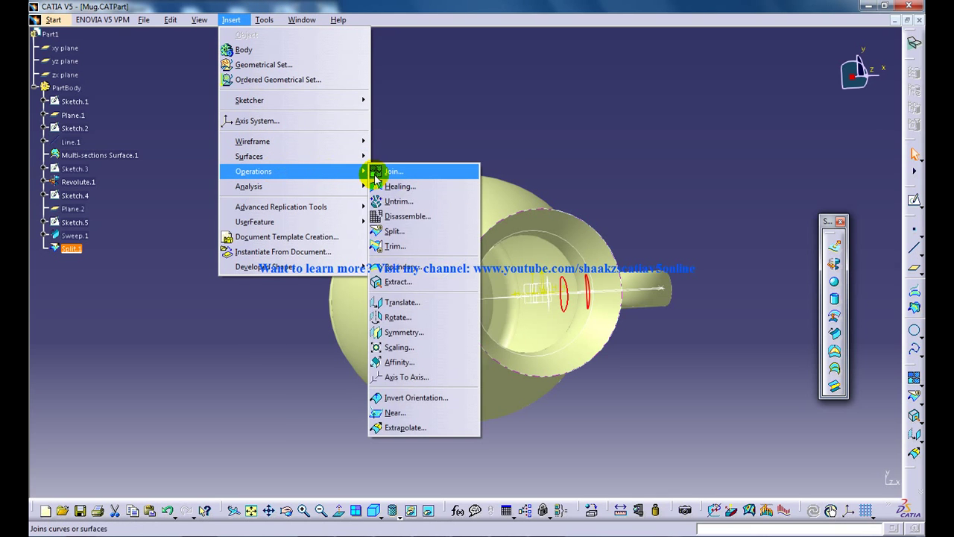
pyautogui.click(408, 283)
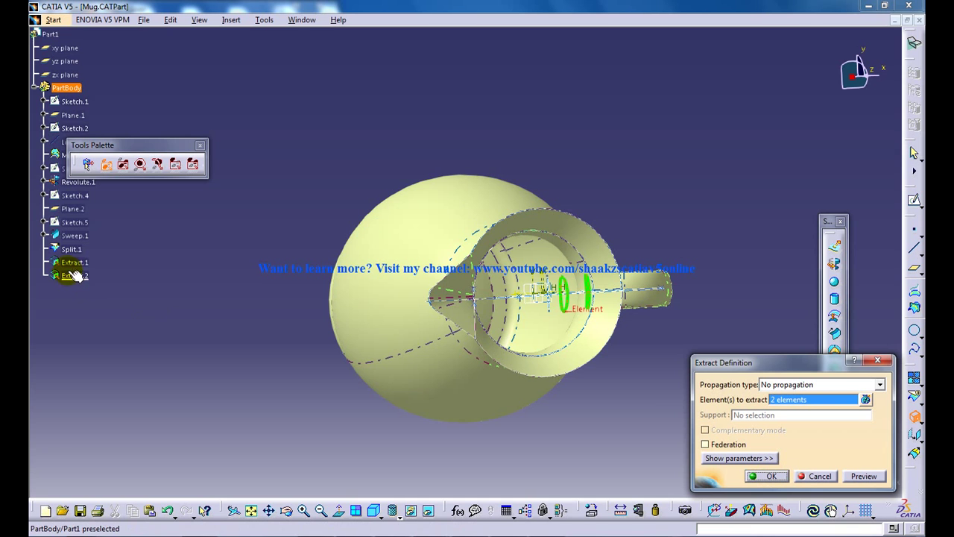
pyautogui.click(775, 475)
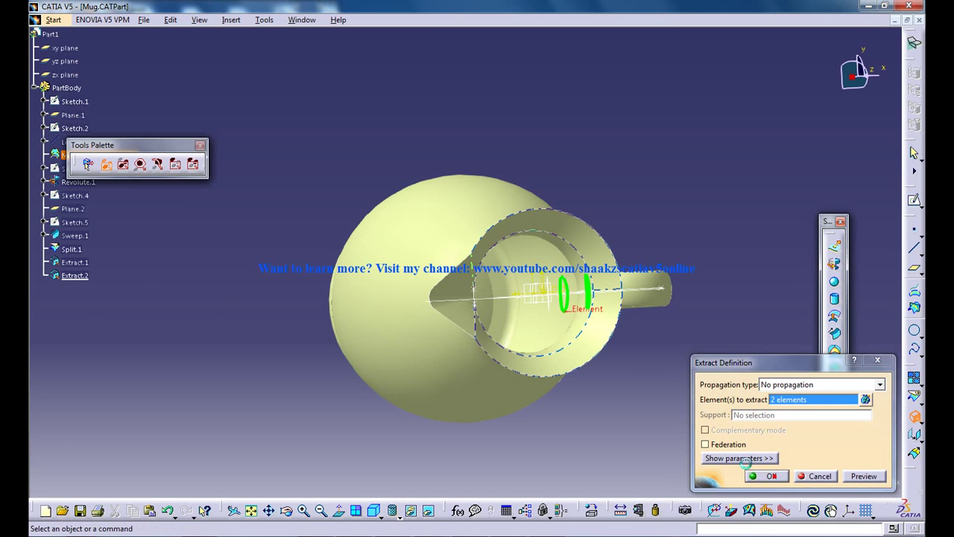
pyautogui.moveTo(698, 353); pyautogui.dragTo(698, 265, button='middle')
pyautogui.moveTo(543, 245)
pyautogui.mouseDown(button='middle')
pyautogui.moveTo(540, 196)
pyautogui.moveTo(580, 183)
pyautogui.moveTo(571, 170)
pyautogui.mouseUp(button='middle')
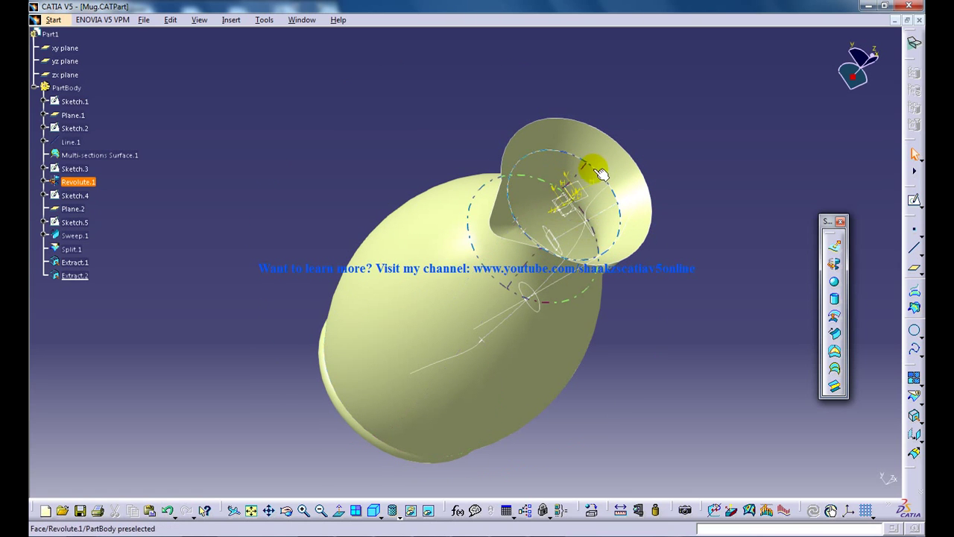
# - Split Revolute.1 using Extract.1 and Extract.2 as cutting elements, creating Split.2
pyautogui.moveTo(619, 209)
pyautogui.mouseDown(button='middle')
pyautogui.moveTo(611, 213)
pyautogui.moveTo(631, 207)
pyautogui.moveTo(588, 228)
pyautogui.mouseUp(button='middle')
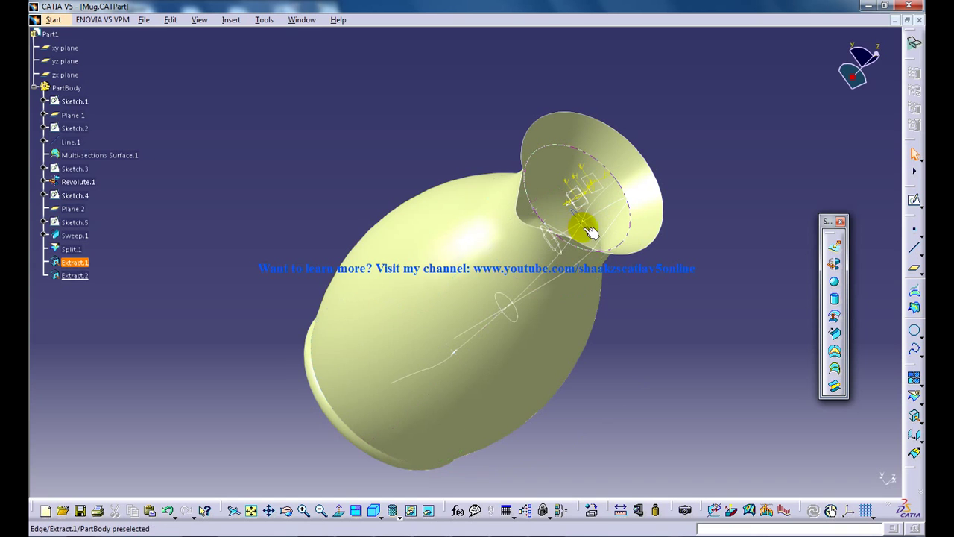
pyautogui.moveTo(619, 264); pyautogui.dragTo(611, 231, button='middle')
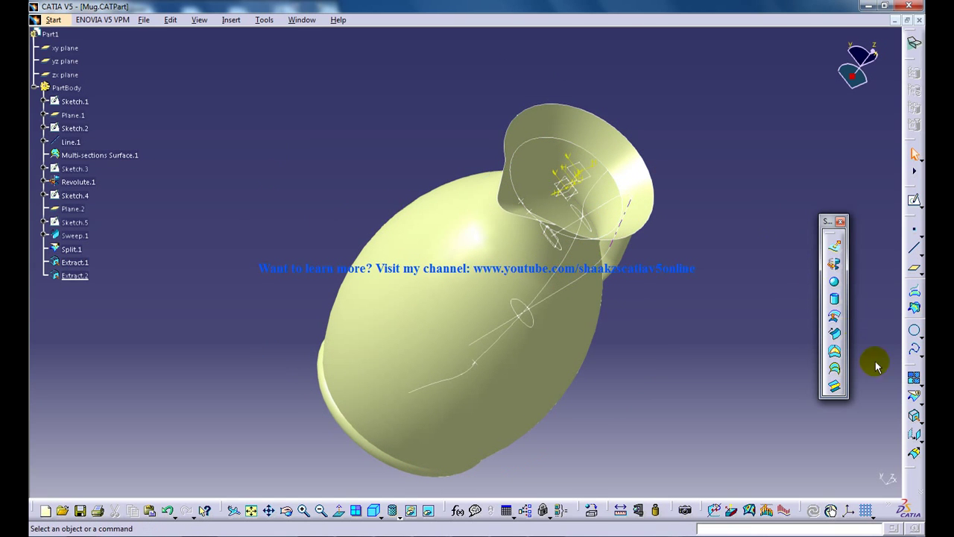
pyautogui.click(915, 397)
pyautogui.click(582, 303)
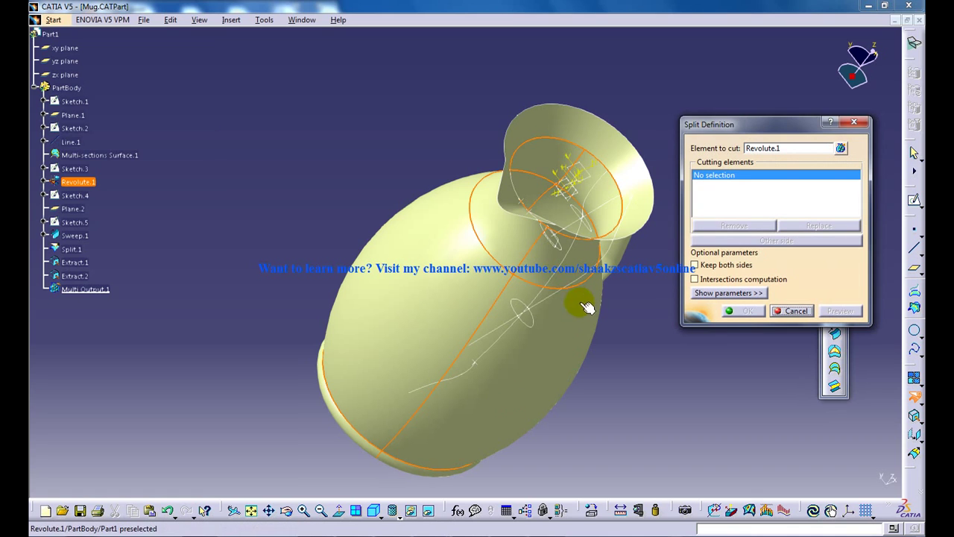
pyautogui.click(74, 263)
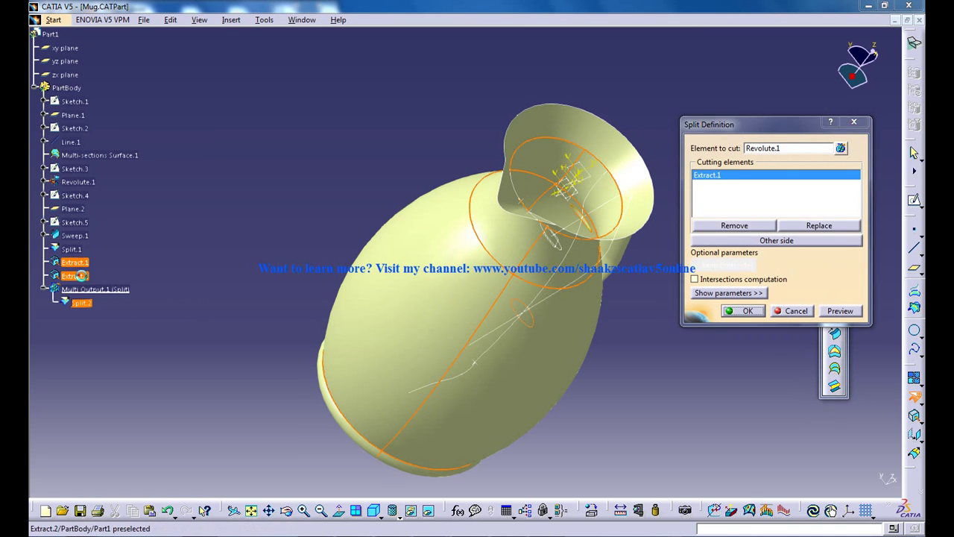
pyautogui.click(74, 276)
pyautogui.moveTo(571, 221); pyautogui.dragTo(550, 305, button='middle')
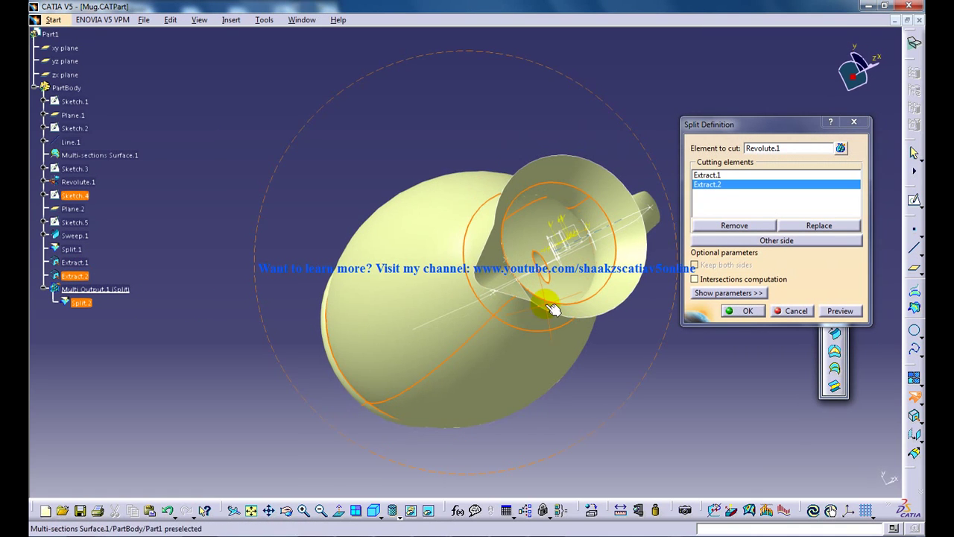
pyautogui.click(747, 311)
pyautogui.moveTo(648, 340)
pyautogui.mouseDown(button='middle')
pyautogui.moveTo(488, 215)
pyautogui.moveTo(576, 265)
pyautogui.mouseUp(button='middle')
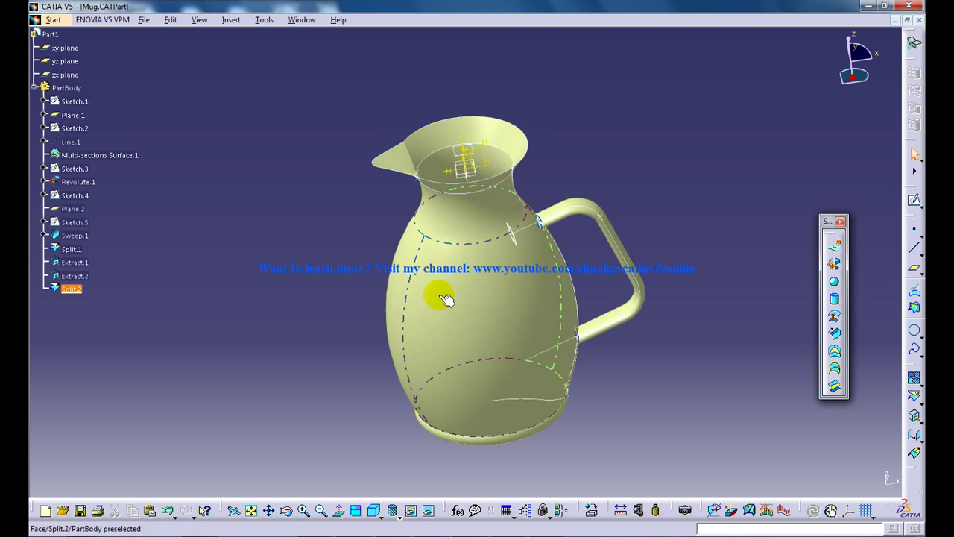
# - Join Multi-sections Surface.1, Split.1 and Split.2 into Join.3, then switch to Part Design
pyautogui.click(915, 378)
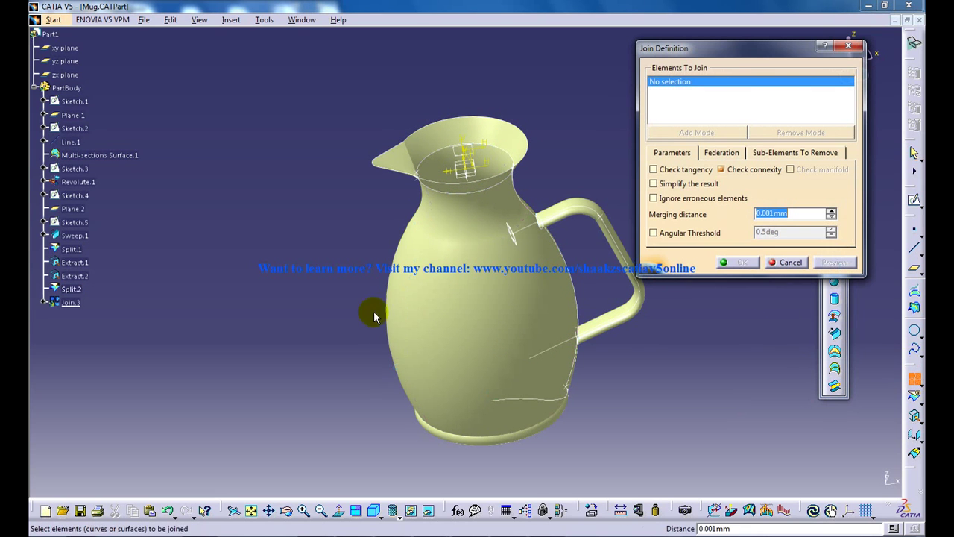
pyautogui.click(99, 157)
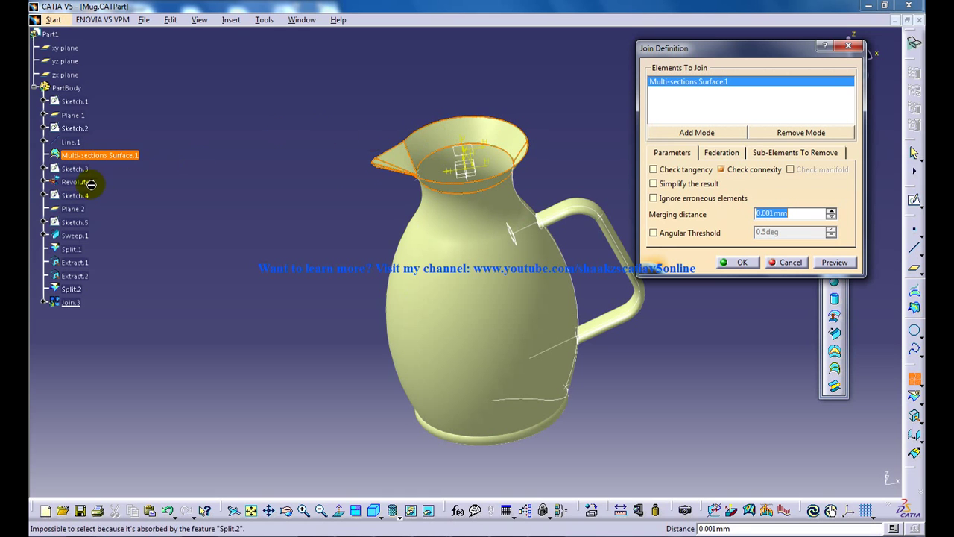
pyautogui.click(74, 250)
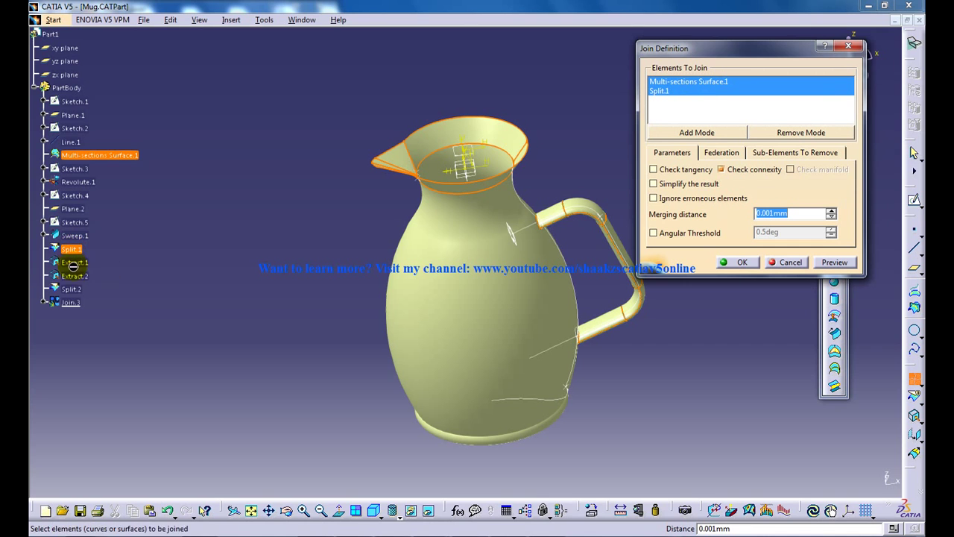
pyautogui.click(73, 290)
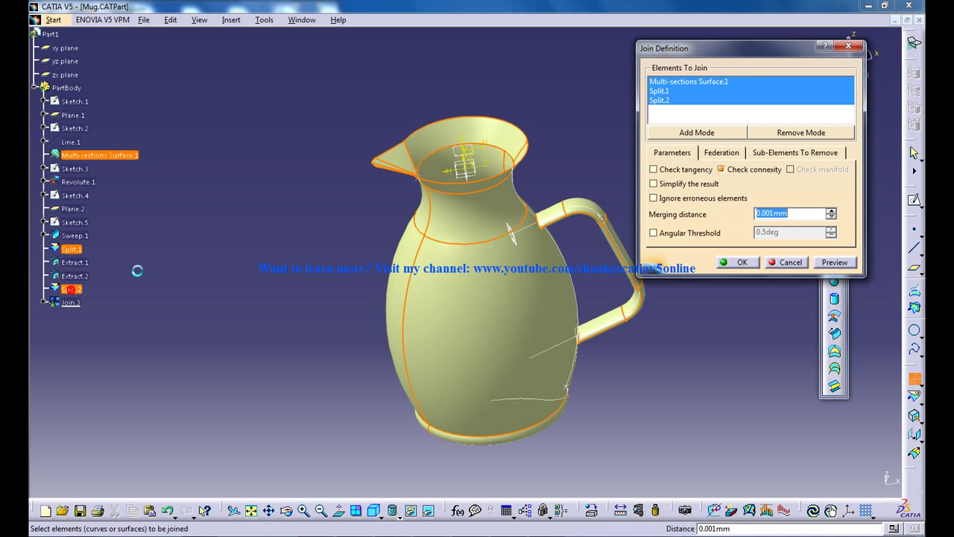
pyautogui.click(742, 263)
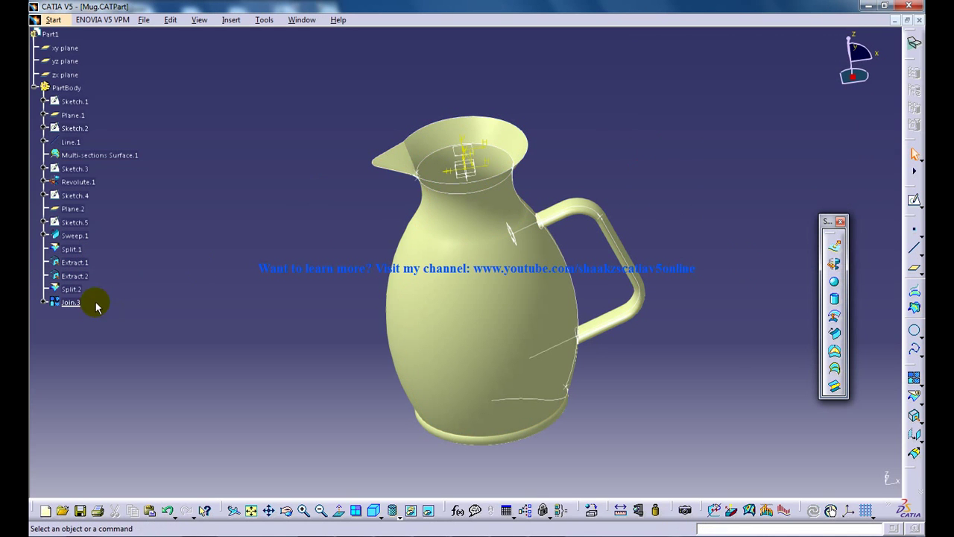
pyautogui.click(53, 20)
pyautogui.click(272, 51)
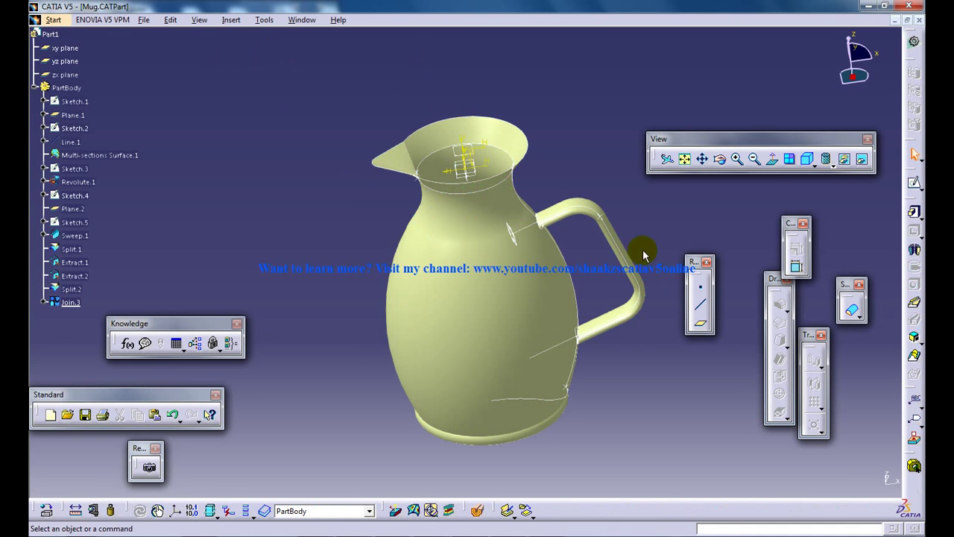
# - Close Join.3 into a solid with Close Surface, then hide Join.3
pyautogui.click(231, 19)
pyautogui.click(231, 19)
pyautogui.click(232, 20)
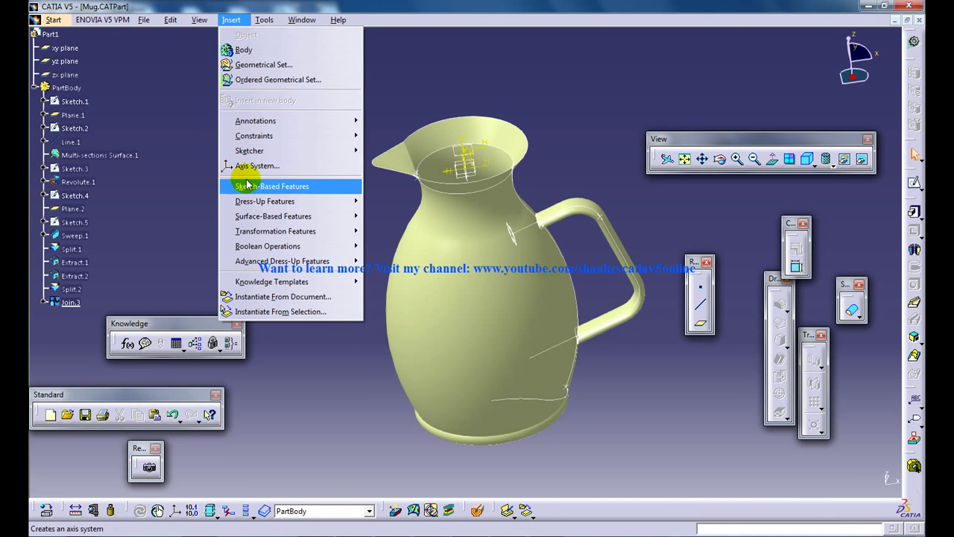
pyautogui.moveTo(273, 216)
pyautogui.click(396, 245)
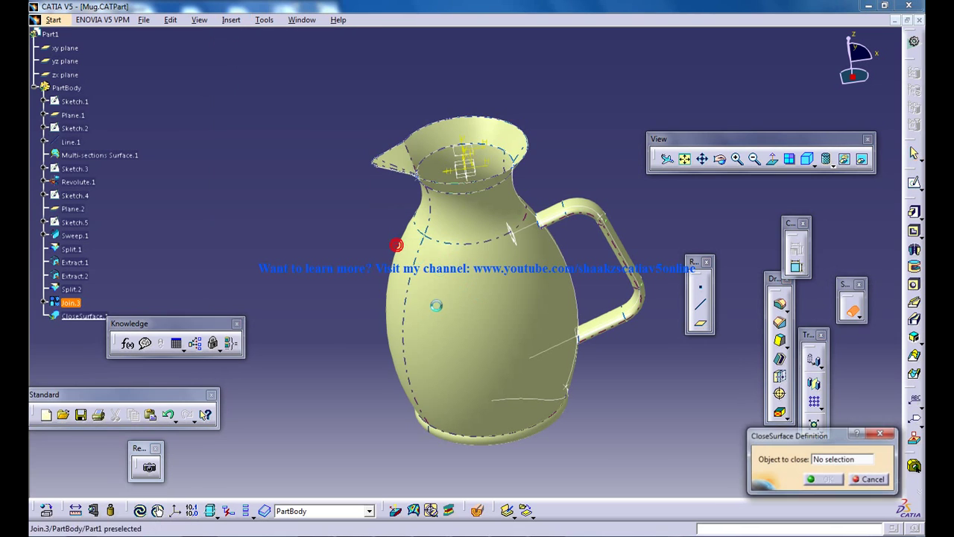
pyautogui.click(70, 303)
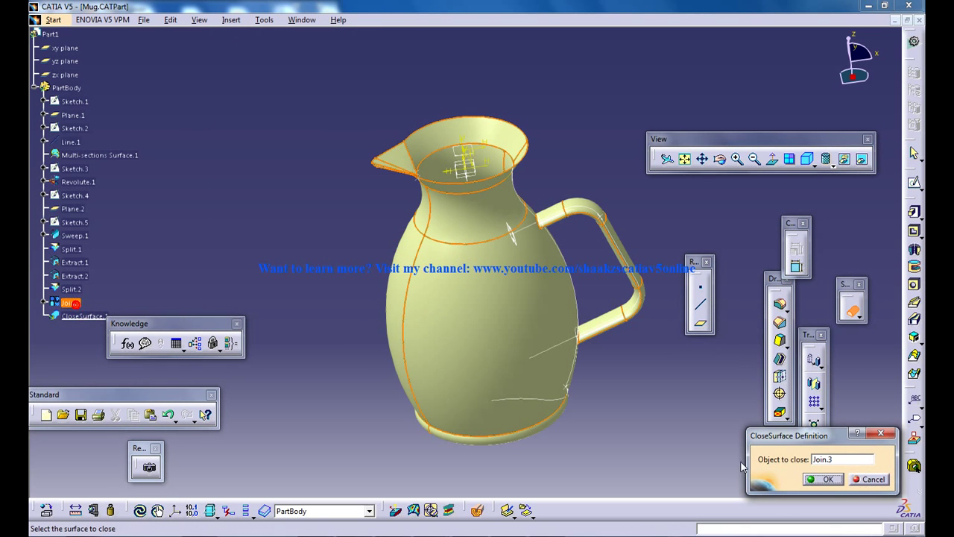
pyautogui.click(830, 479)
pyautogui.moveTo(607, 287)
pyautogui.mouseDown(button='middle')
pyautogui.moveTo(589, 210)
pyautogui.moveTo(369, 221)
pyautogui.mouseUp(button='middle')
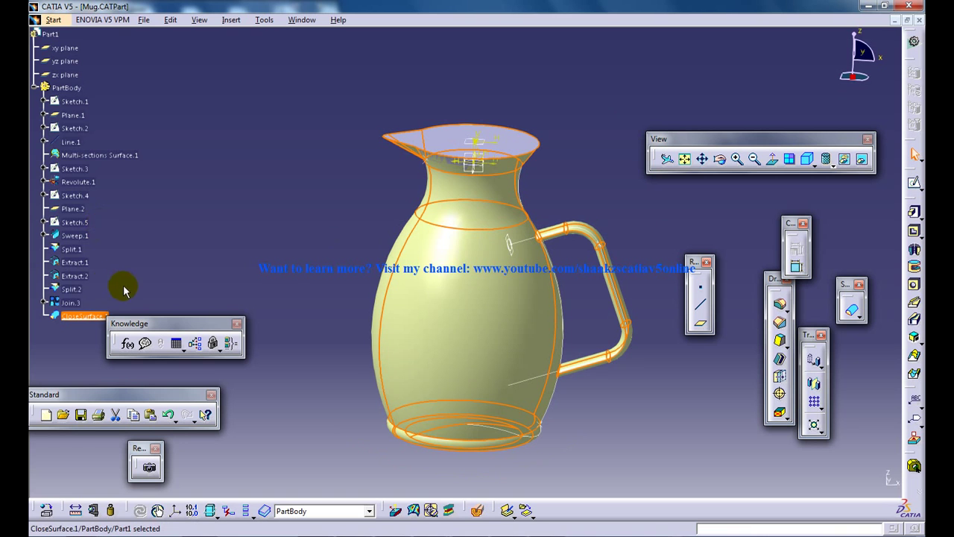
pyautogui.rightClick(67, 303)
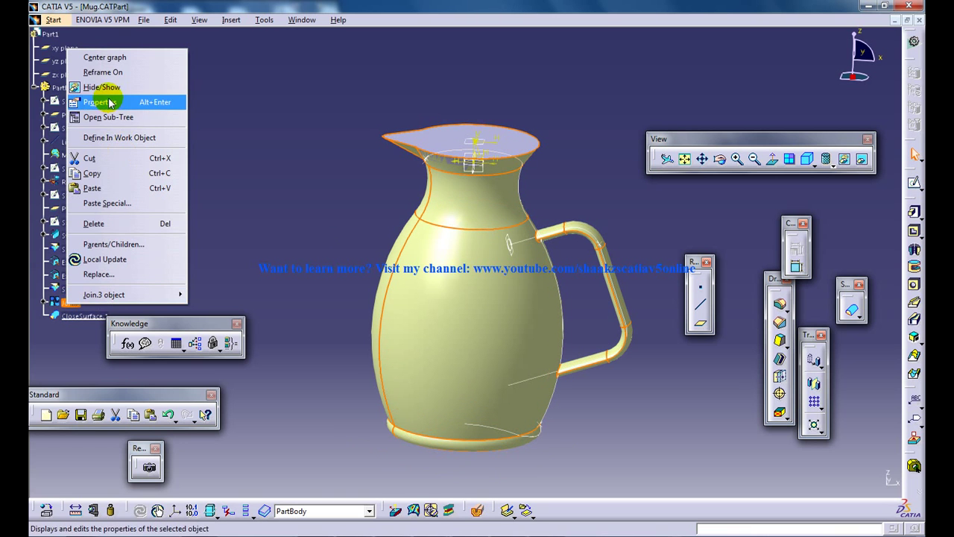
pyautogui.click(101, 87)
pyautogui.moveTo(437, 210)
pyautogui.mouseDown(button='middle')
pyautogui.moveTo(502, 291)
pyautogui.moveTo(505, 255)
pyautogui.mouseUp(button='middle')
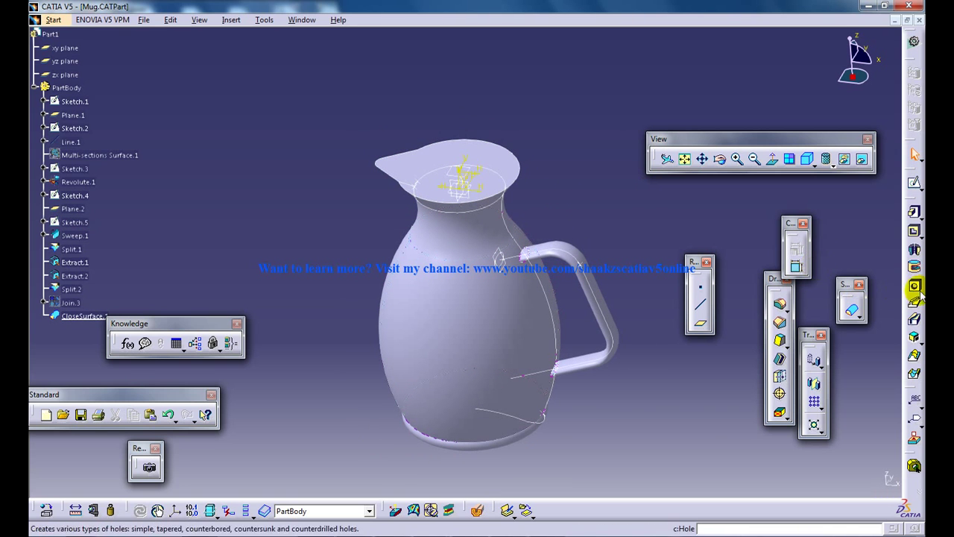
# - Shell the solid with 2 mm inside thickness, removing the top face to open it
pyautogui.click(780, 362)
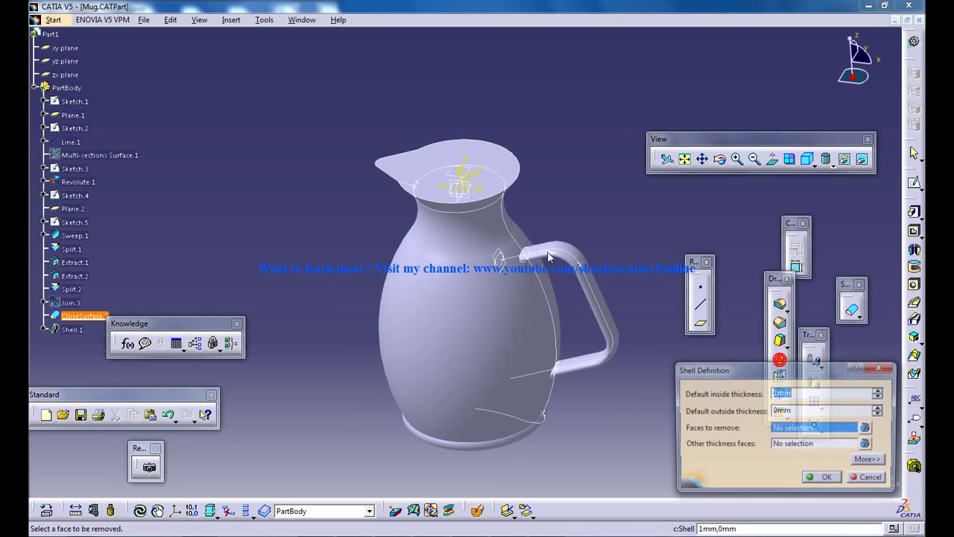
pyautogui.click(489, 158)
pyautogui.click(801, 391)
pyautogui.write('2')
pyautogui.click(824, 479)
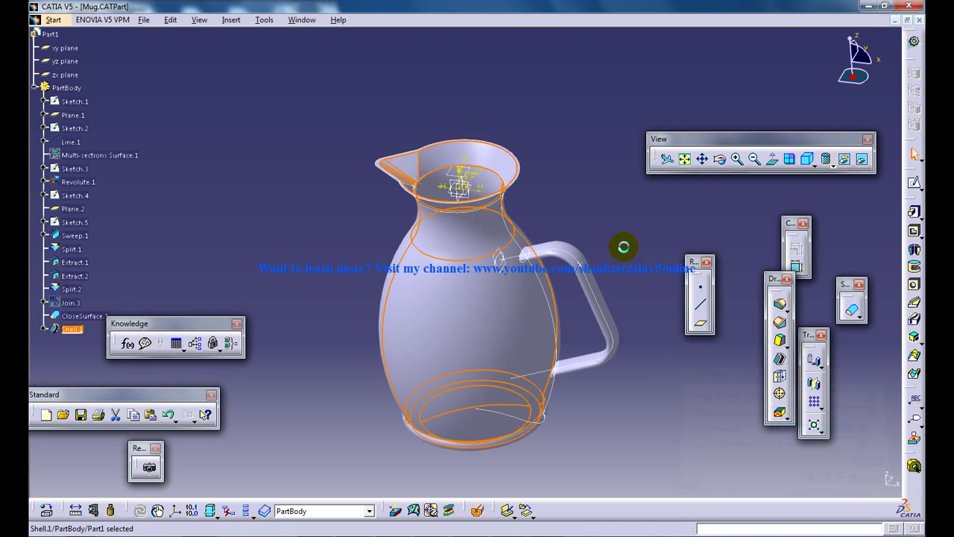
pyautogui.moveTo(497, 235)
pyautogui.mouseDown(button='middle')
pyautogui.moveTo(522, 245)
pyautogui.moveTo(497, 249)
pyautogui.moveTo(543, 199)
pyautogui.moveTo(534, 231)
pyautogui.moveTo(511, 234)
pyautogui.moveTo(522, 240)
pyautogui.moveTo(454, 294)
pyautogui.moveTo(518, 229)
pyautogui.moveTo(524, 187)
pyautogui.mouseUp(button='middle')
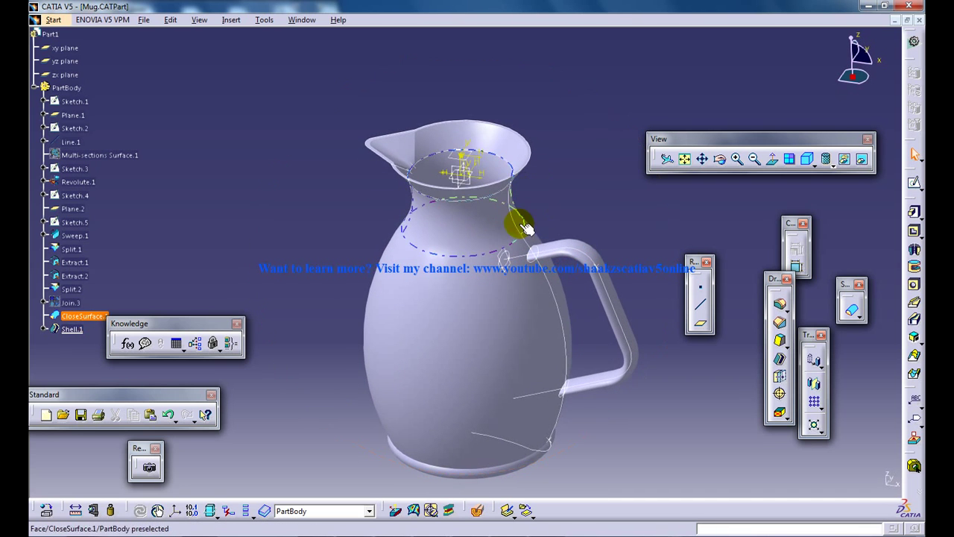
pyautogui.moveTo(504, 226); pyautogui.dragTo(484, 197, button='middle')
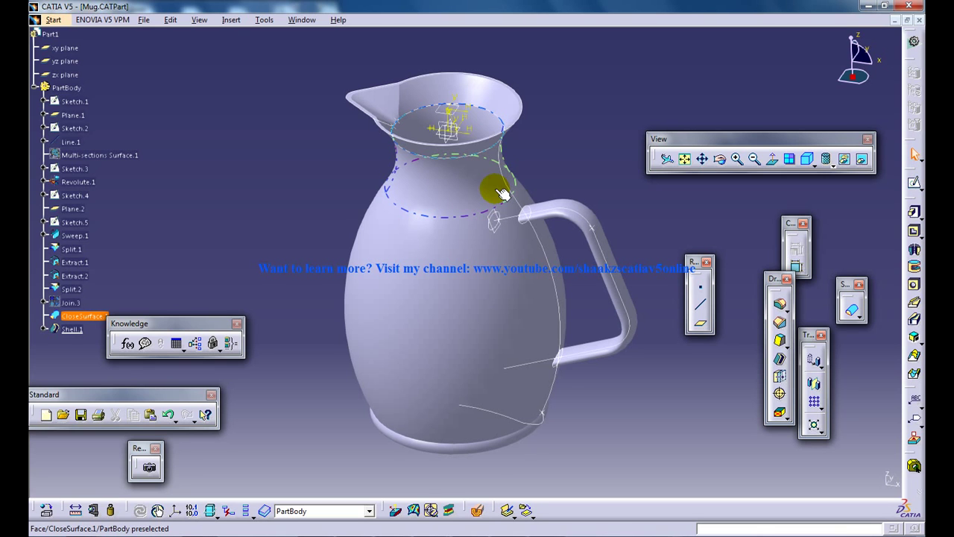
pyautogui.moveTo(503, 194); pyautogui.dragTo(589, 349, button='middle')
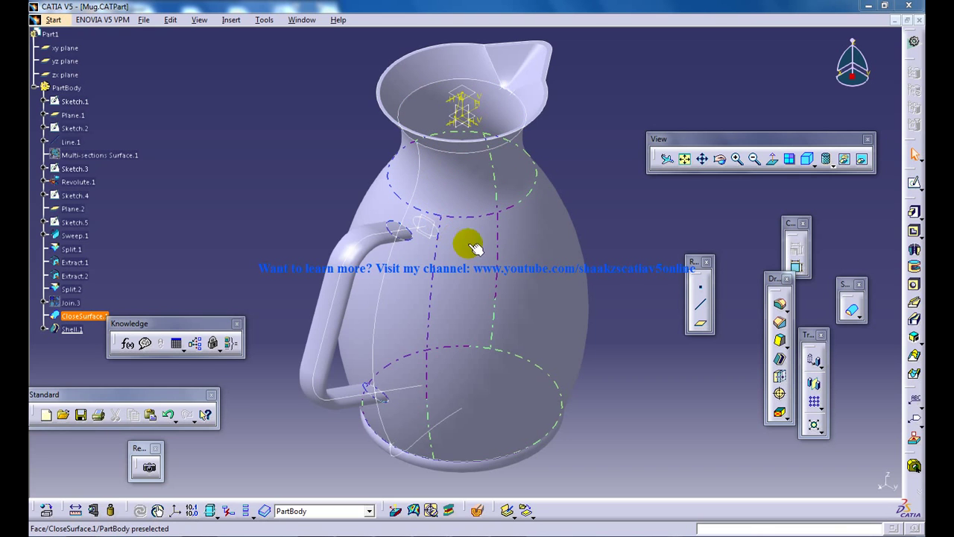
pyautogui.moveTo(316, 262)
pyautogui.mouseDown(button='middle')
pyautogui.moveTo(488, 266)
pyautogui.moveTo(379, 229)
pyautogui.moveTo(328, 231)
pyautogui.mouseUp(button='middle')
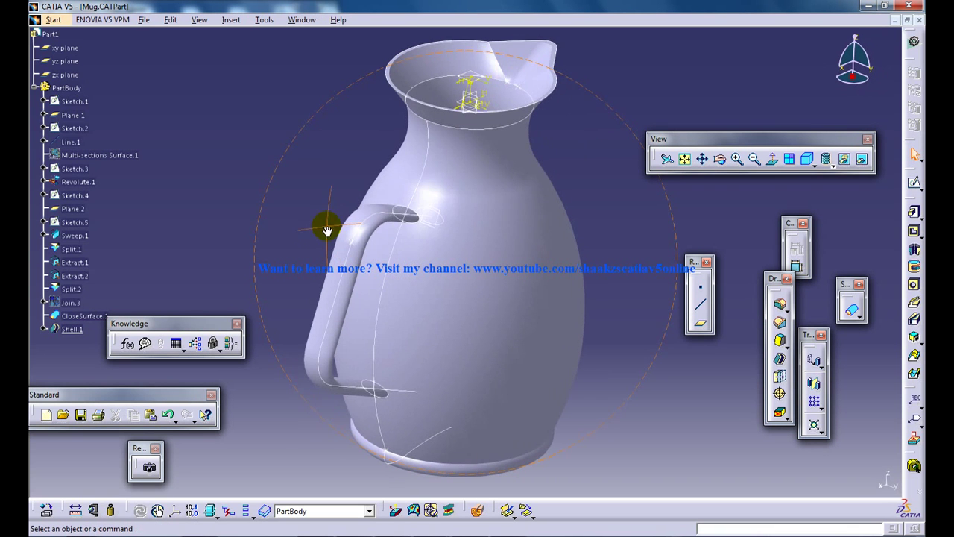
pyautogui.moveTo(503, 214); pyautogui.dragTo(505, 206, button='middle')
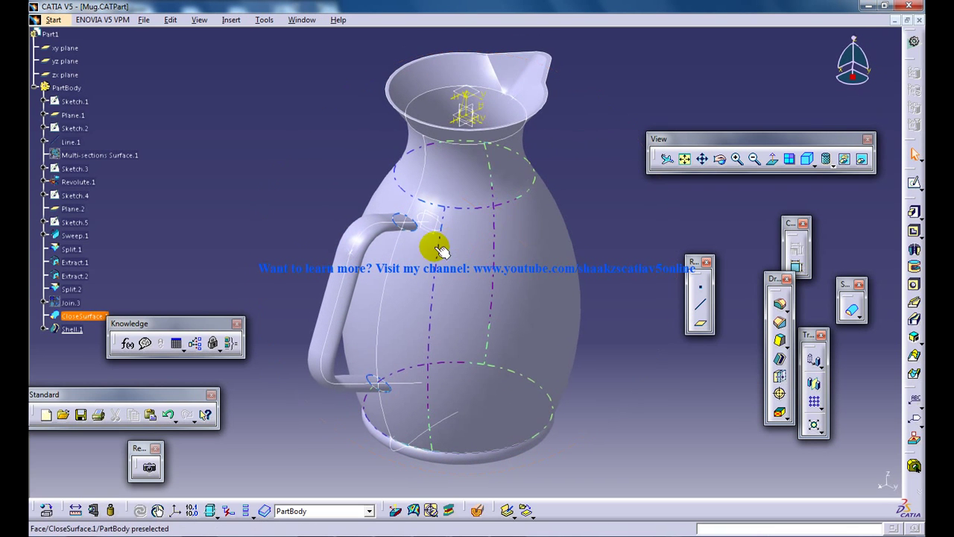
pyautogui.moveTo(169, 322); pyautogui.dragTo(241, 146)
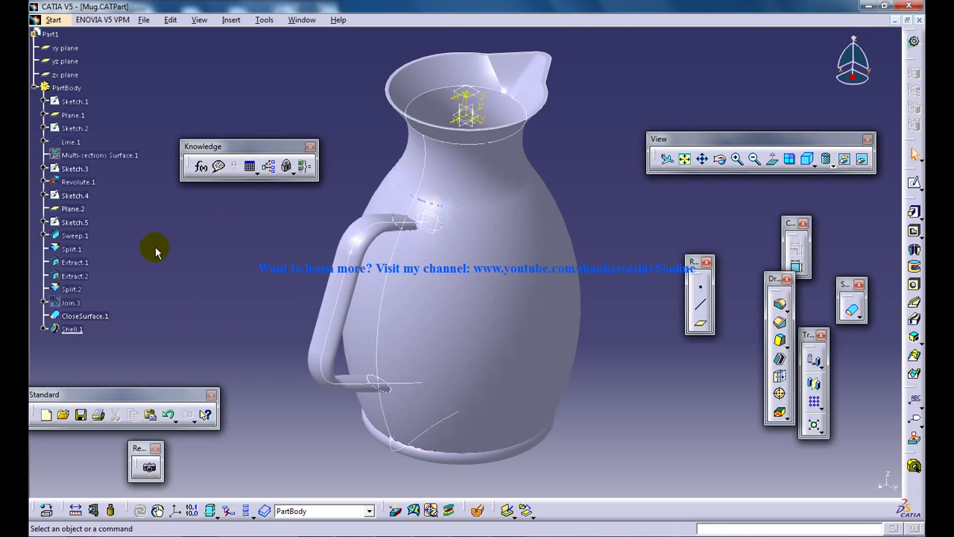
# - Hide Sketch.2, Sketch.3 and Sketch.4
pyautogui.click(79, 128)
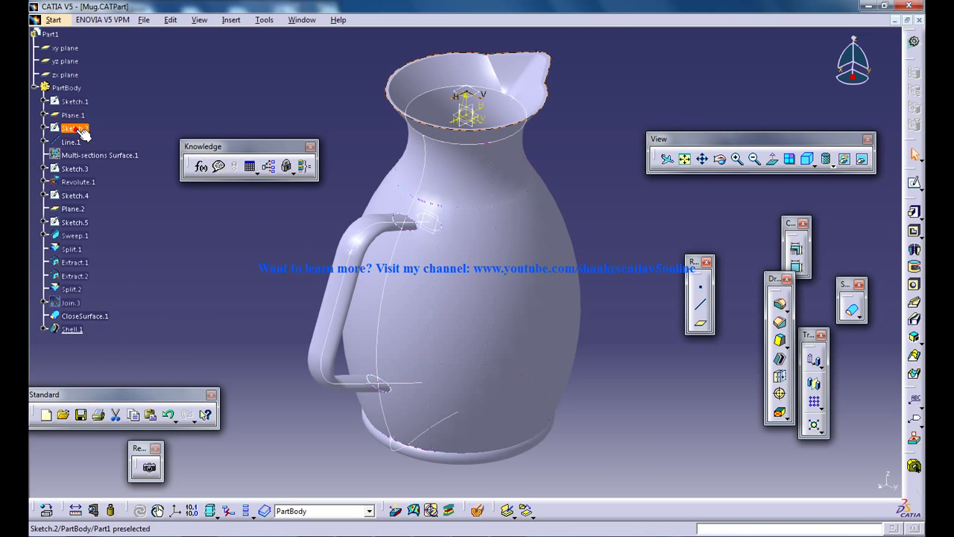
pyautogui.keyDown('ctrl'); pyautogui.click(75, 170); pyautogui.keyUp('ctrl')
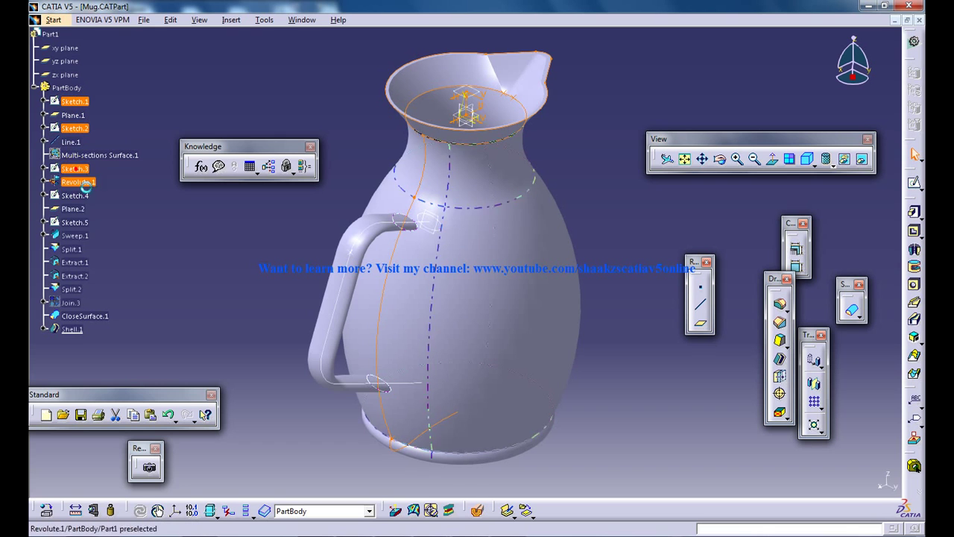
pyautogui.keyDown('ctrl'); pyautogui.click(75, 195); pyautogui.keyUp('ctrl')
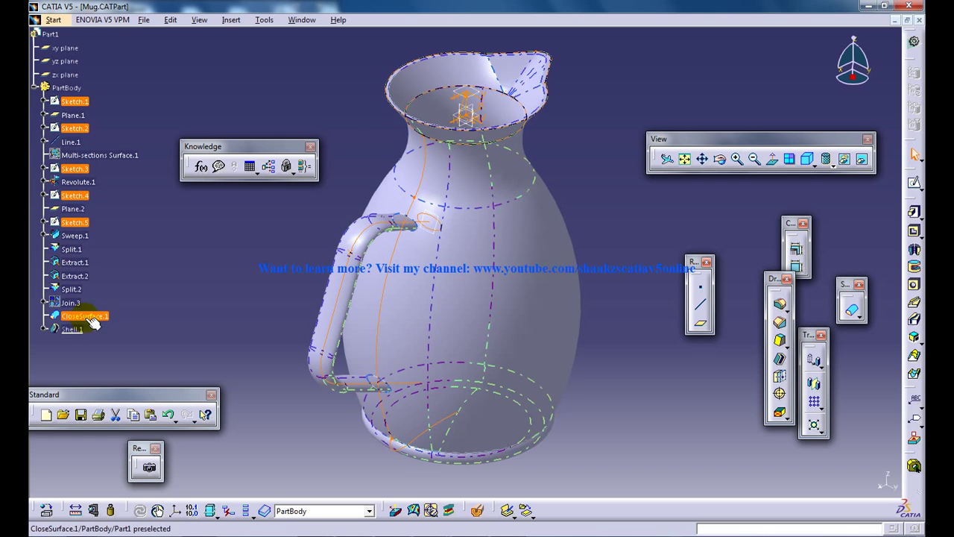
pyautogui.rightClick(66, 127)
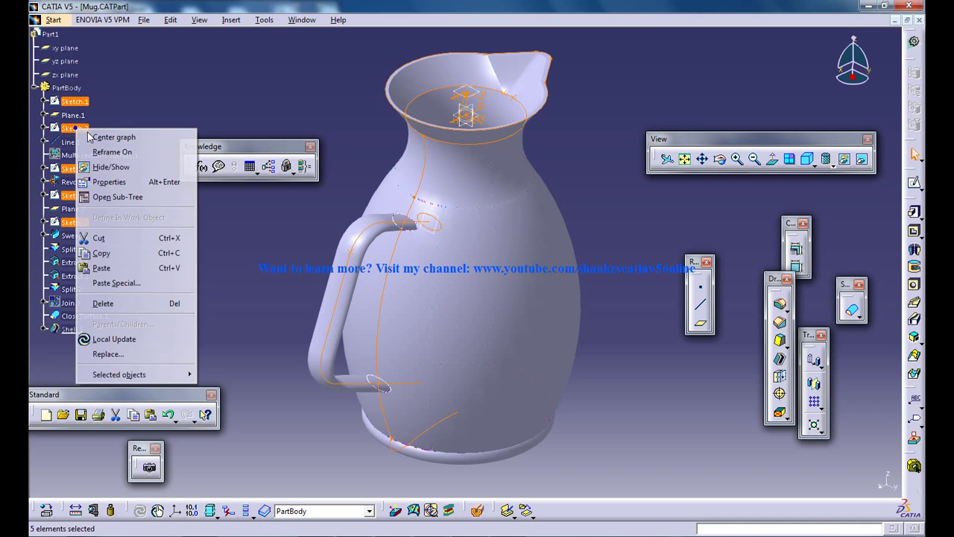
pyautogui.click(129, 167)
# - Hide Plane.1, Plane.2, the xy, yz and zx planes and the handle's extracted end edges
pyautogui.click(437, 228)
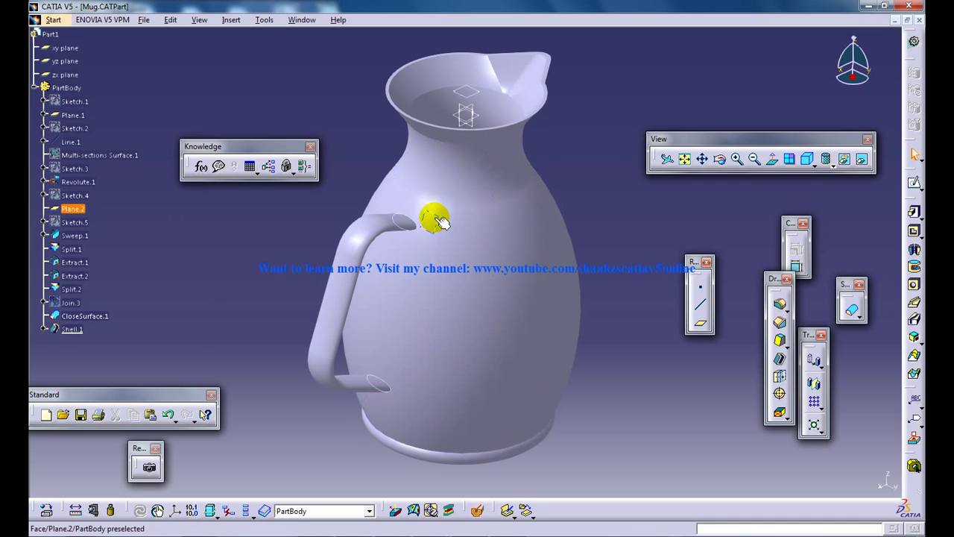
pyautogui.keyDown('ctrl'); pyautogui.click(405, 218); pyautogui.keyUp('ctrl')
pyautogui.keyDown('ctrl'); pyautogui.click(386, 382); pyautogui.keyUp('ctrl')
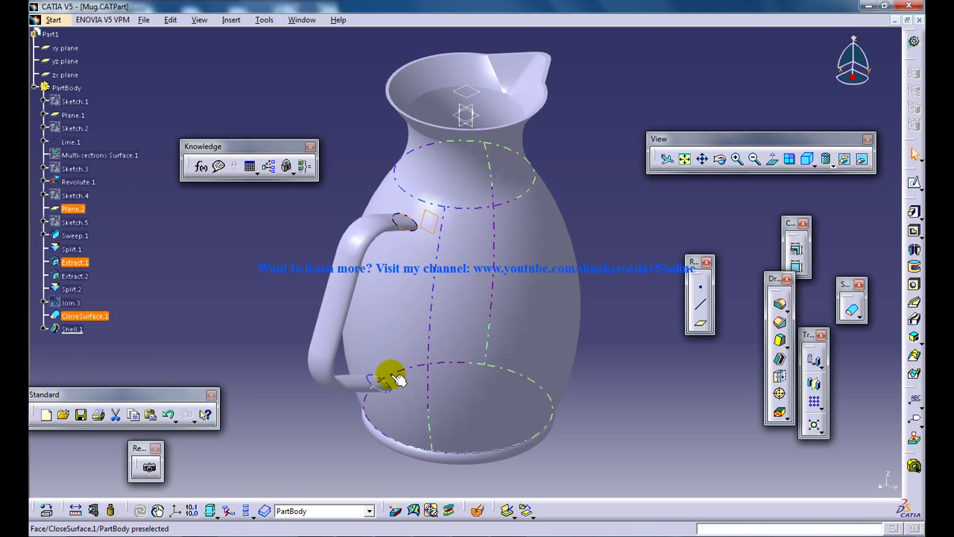
pyautogui.keyDown('ctrl'); pyautogui.click(464, 103); pyautogui.keyUp('ctrl')
pyautogui.keyDown('ctrl'); pyautogui.click(469, 91); pyautogui.keyUp('ctrl')
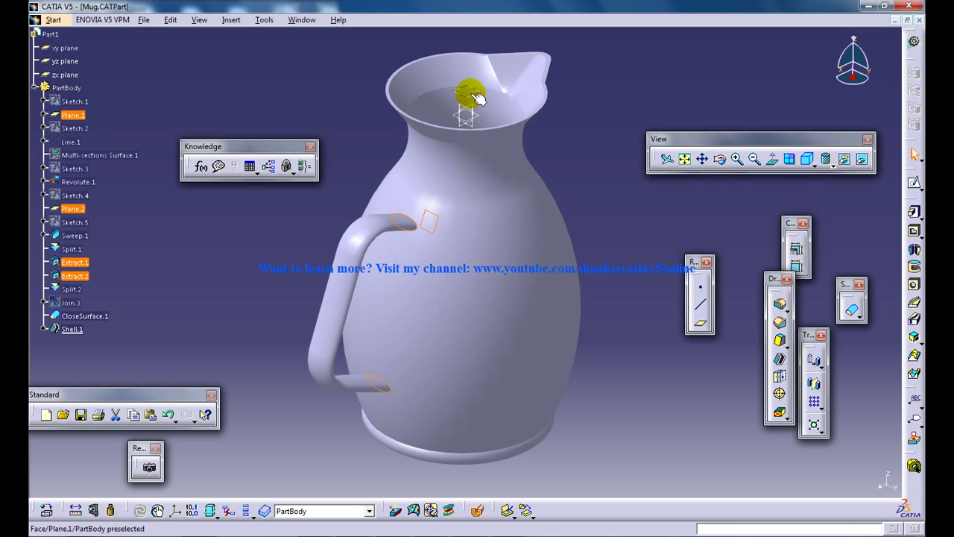
pyautogui.keyDown('ctrl'); pyautogui.click(481, 116); pyautogui.keyUp('ctrl')
pyautogui.keyDown('ctrl'); pyautogui.click(482, 120); pyautogui.keyUp('ctrl')
pyautogui.keyDown('ctrl'); pyautogui.click(476, 127); pyautogui.keyUp('ctrl')
pyautogui.keyDown('ctrl'); pyautogui.click(463, 106); pyautogui.keyUp('ctrl')
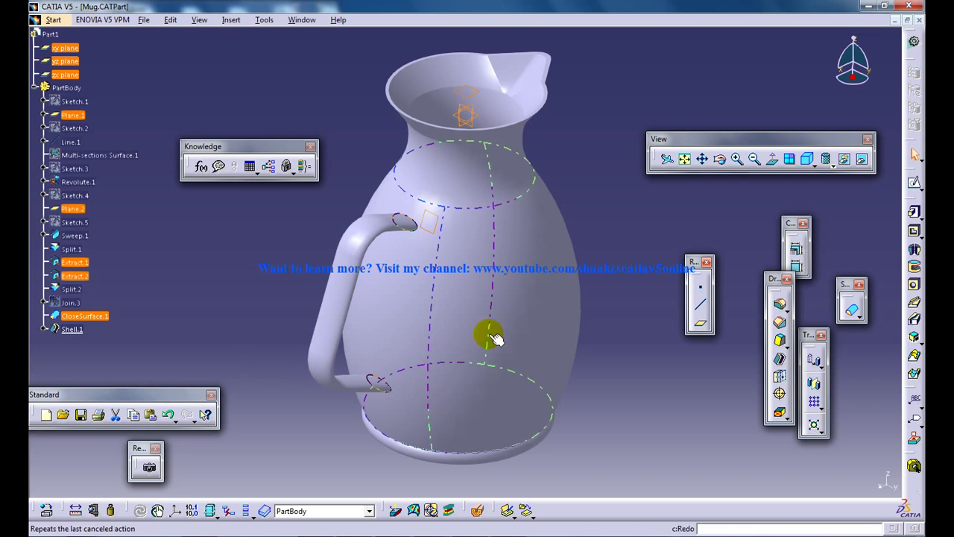
pyautogui.click(844, 159)
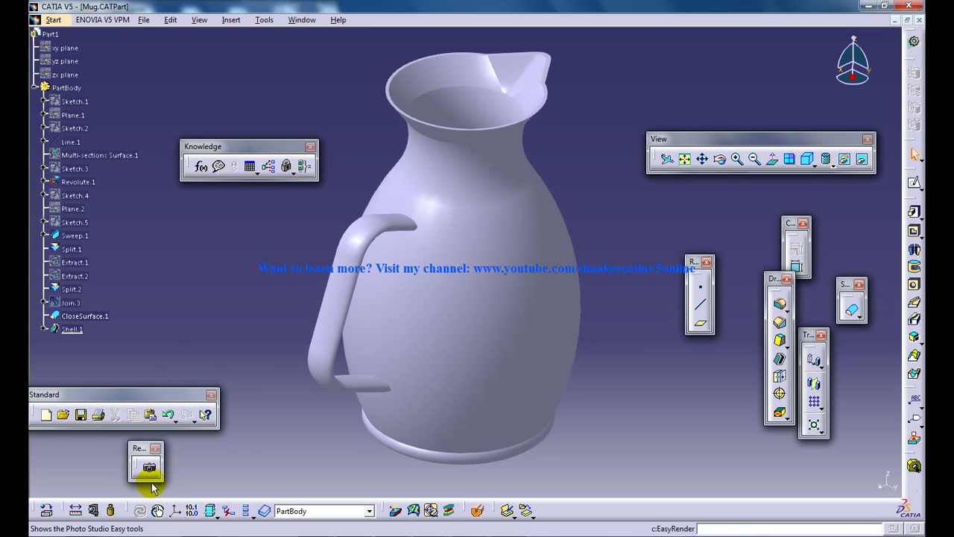
# - Clear away a floating toolbar and enable the Apply Material toolbar
pyautogui.moveTo(31, 510); pyautogui.dragTo(281, 450)
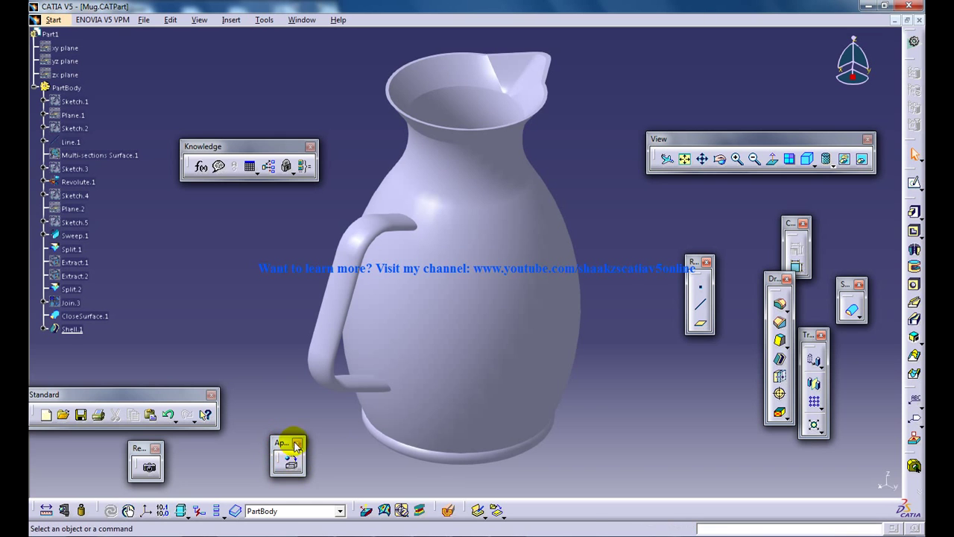
pyautogui.click(297, 446)
pyautogui.rightClick(594, 520)
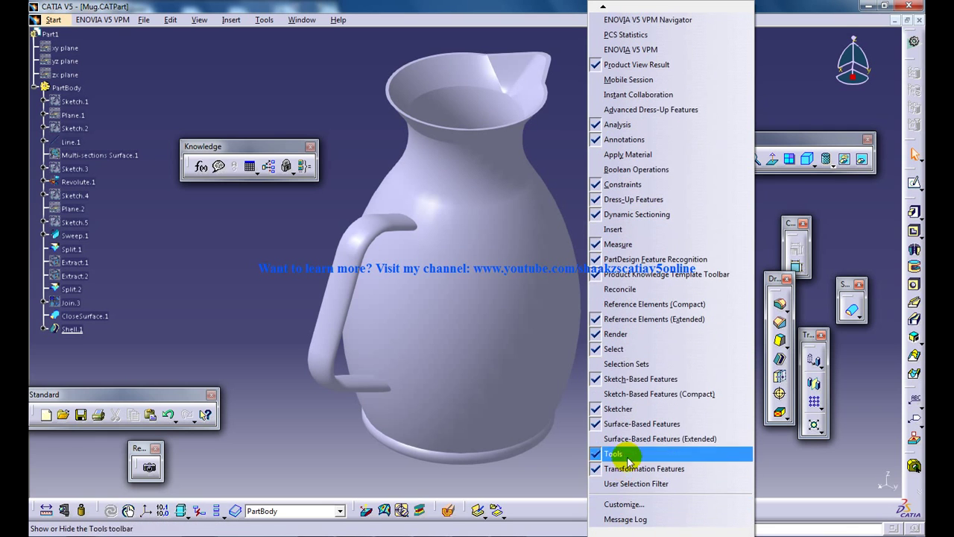
pyautogui.click(628, 154)
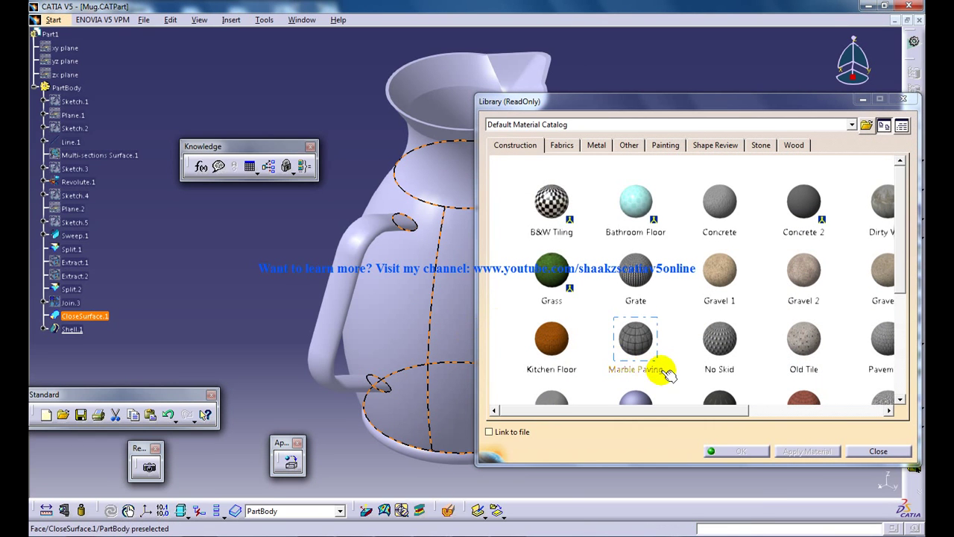
# - Apply Steel from the Metal catalog tab to the jug and close the library
pyautogui.click(562, 146)
pyautogui.click(597, 146)
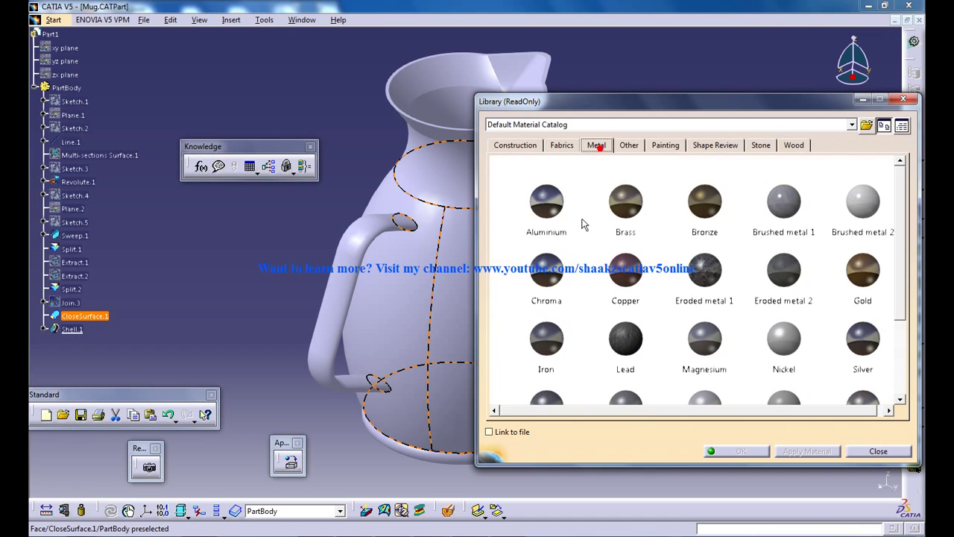
pyautogui.click(638, 276)
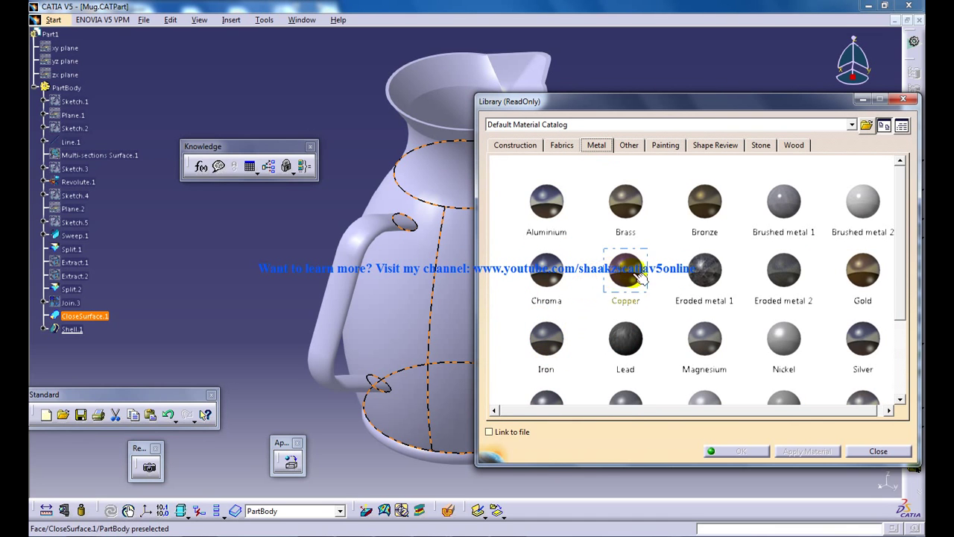
pyautogui.moveTo(902, 238); pyautogui.dragTo(753, 321)
pyautogui.click(564, 319)
pyautogui.click(794, 451)
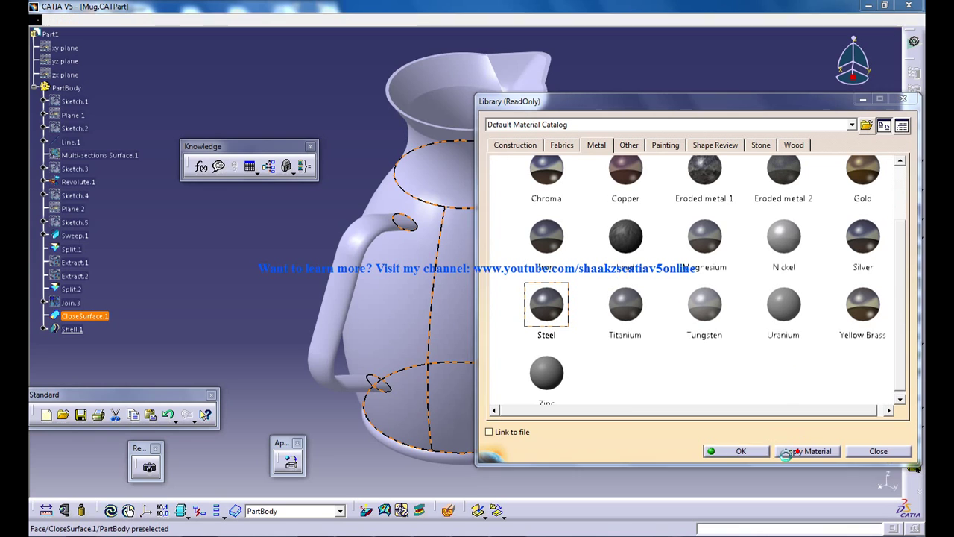
pyautogui.click(741, 452)
pyautogui.moveTo(497, 366)
pyautogui.mouseDown(button='middle')
pyautogui.moveTo(558, 324)
pyautogui.moveTo(477, 239)
pyautogui.moveTo(499, 227)
pyautogui.mouseUp(button='middle')
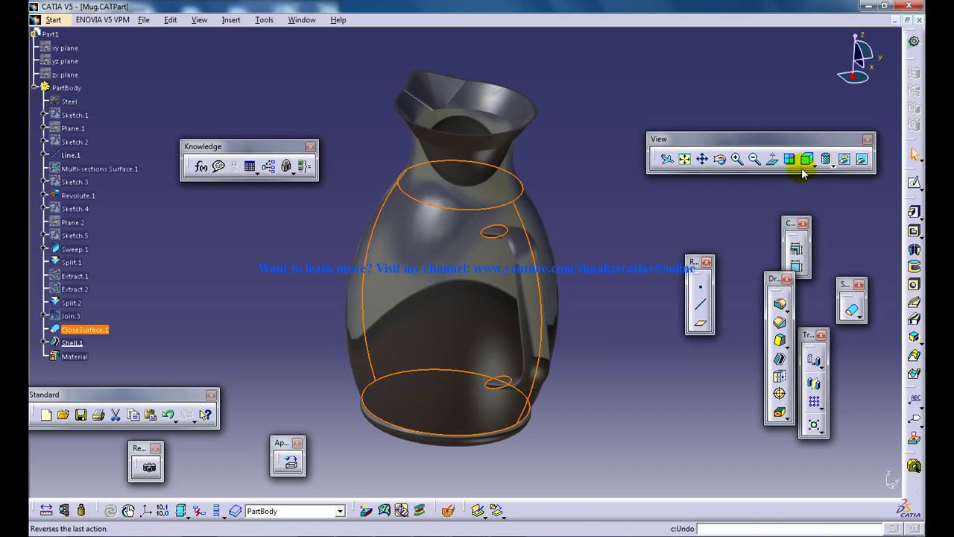
# - Switch the render style to Shading with Material so the jug shows its steel finish
pyautogui.click(833, 166)
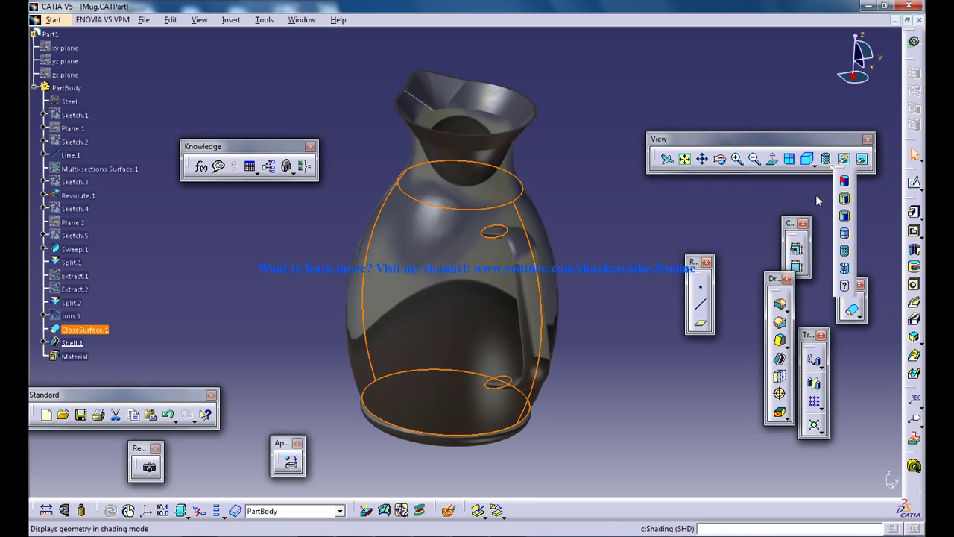
pyautogui.click(844, 180)
pyautogui.click(597, 210)
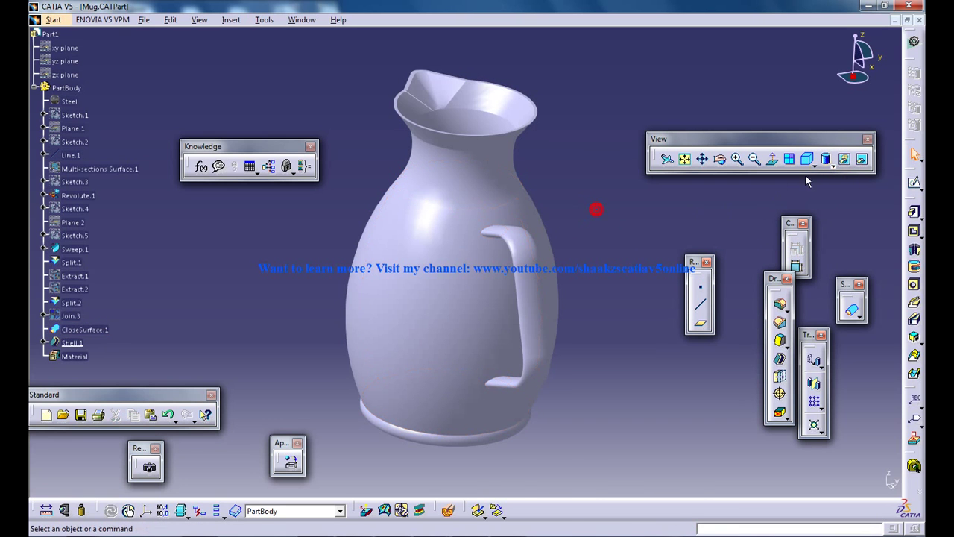
pyautogui.click(832, 165)
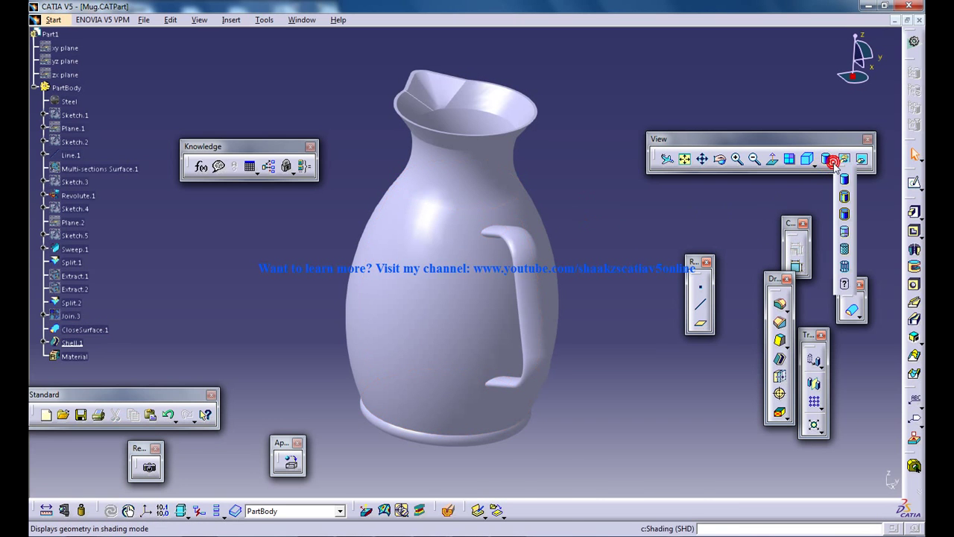
pyautogui.click(845, 249)
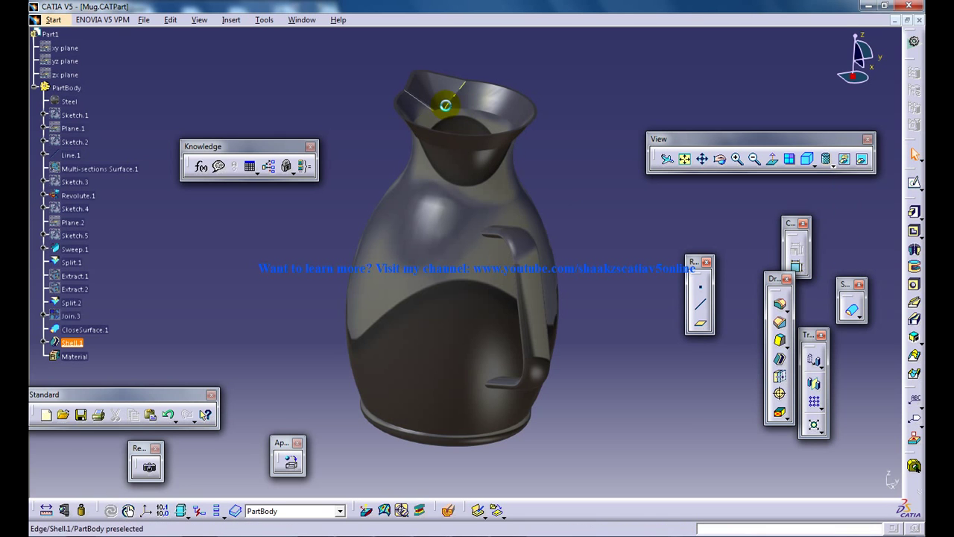
pyautogui.click(233, 21)
pyautogui.moveTo(199, 20)
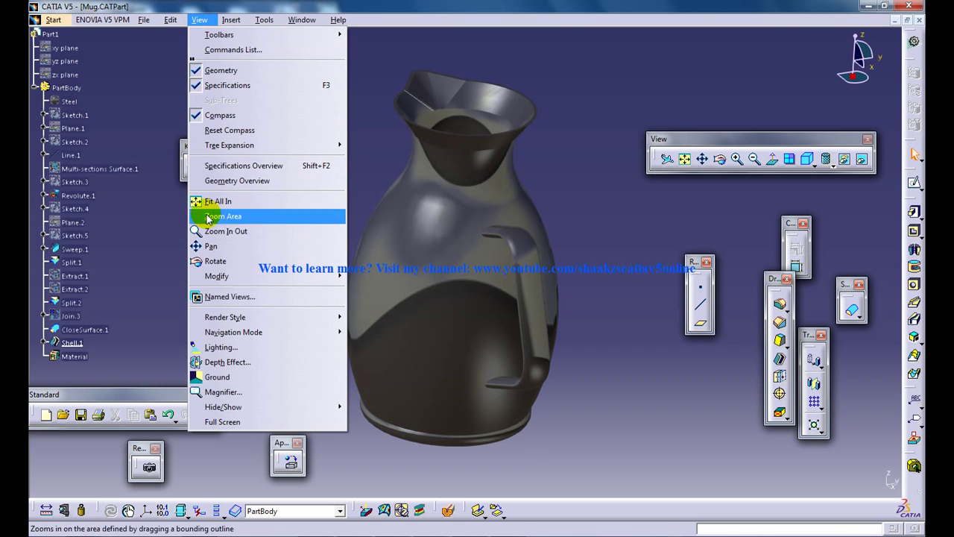
pyautogui.moveTo(225, 317)
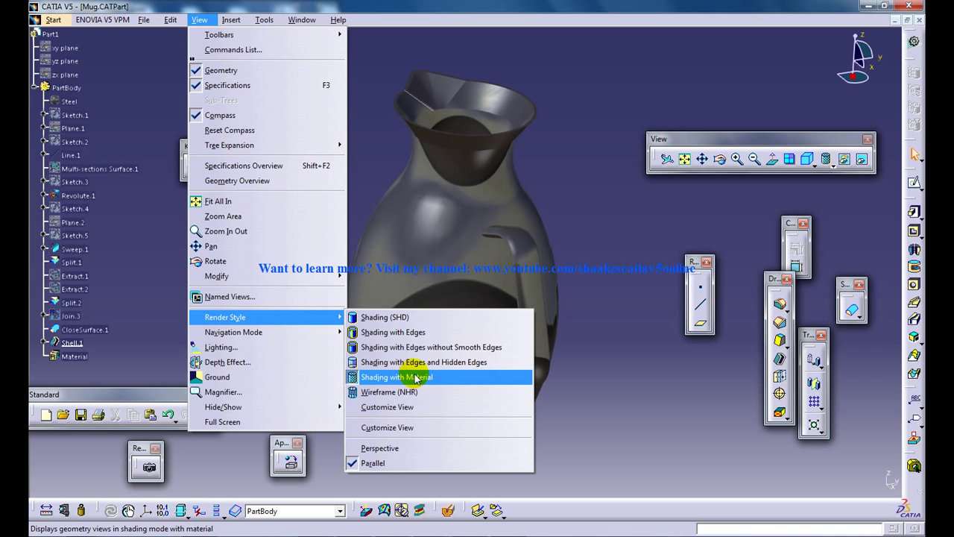
pyautogui.click(559, 375)
pyautogui.moveTo(505, 260)
pyautogui.mouseDown(button='middle')
pyautogui.moveTo(516, 276)
pyautogui.moveTo(485, 241)
pyautogui.moveTo(436, 273)
pyautogui.moveTo(459, 266)
pyautogui.mouseUp(button='middle')
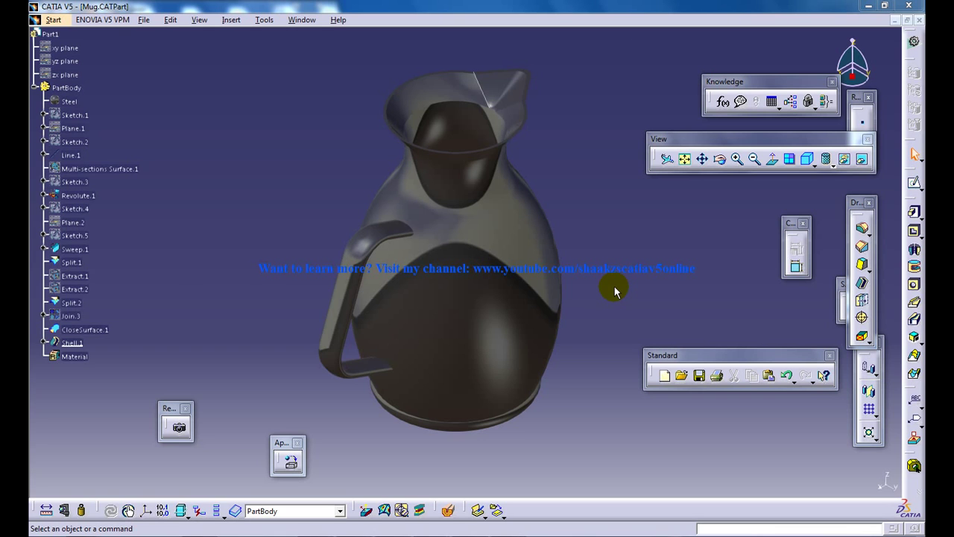
# - Show the render toolbar, turn on the sky-and-floor environment, and render the jug
pyautogui.click(186, 409)
pyautogui.rightClick(575, 504)
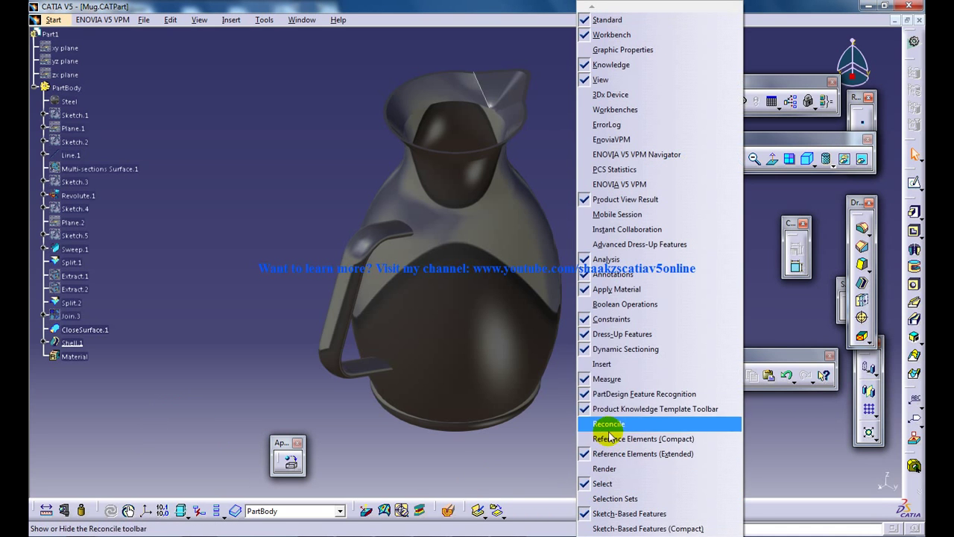
pyautogui.click(607, 469)
pyautogui.moveTo(165, 410); pyautogui.dragTo(147, 431)
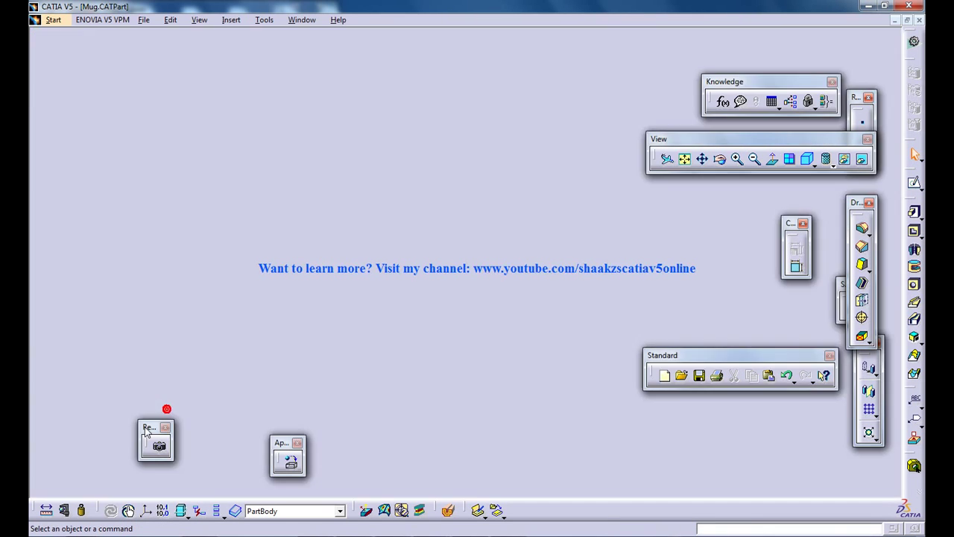
pyautogui.click(160, 447)
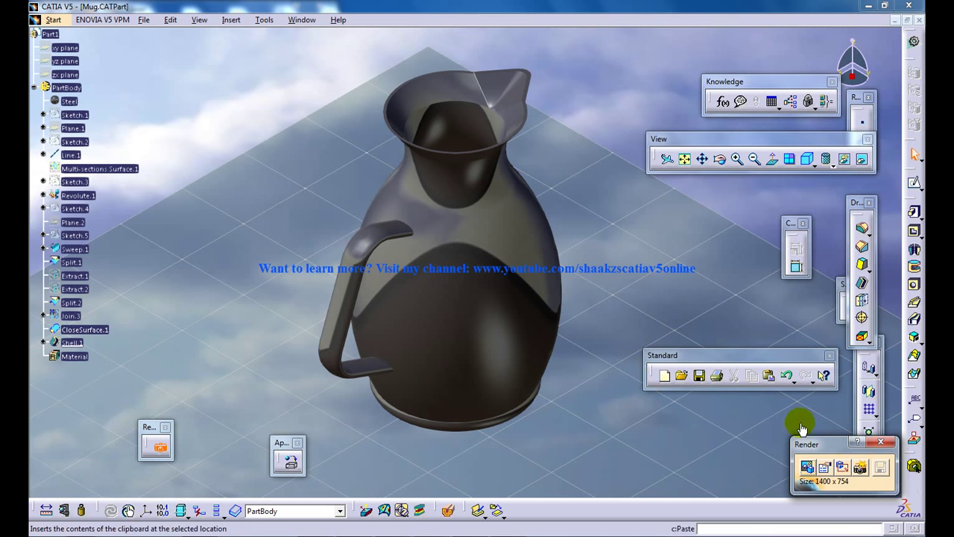
pyautogui.click(860, 467)
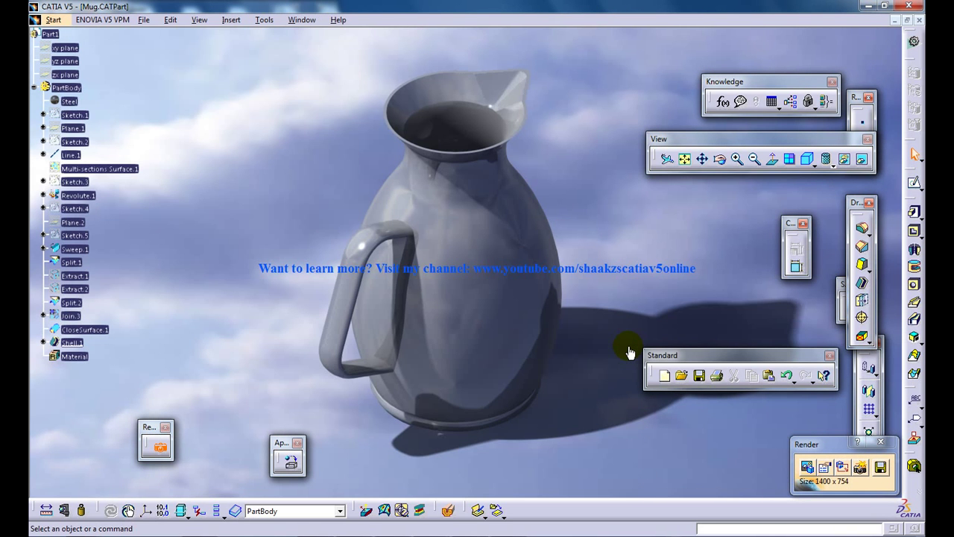
pyautogui.click(881, 467)
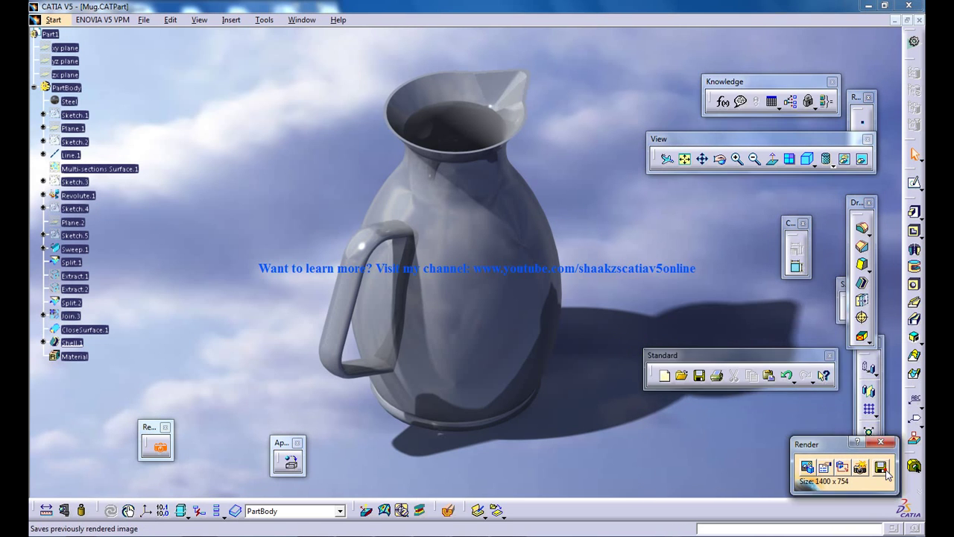
pyautogui.click(718, 368)
pyautogui.click(727, 502)
pyautogui.click(841, 517)
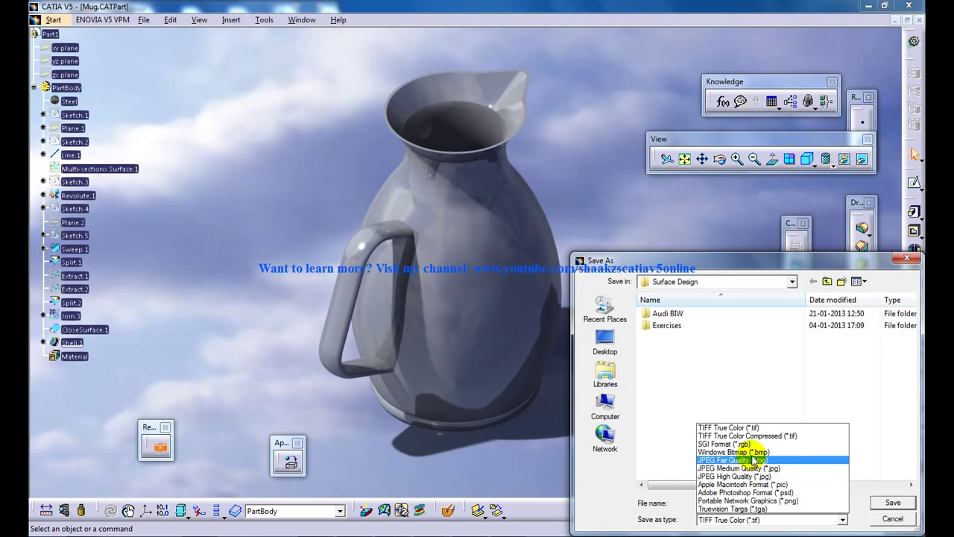
pyautogui.click(740, 390)
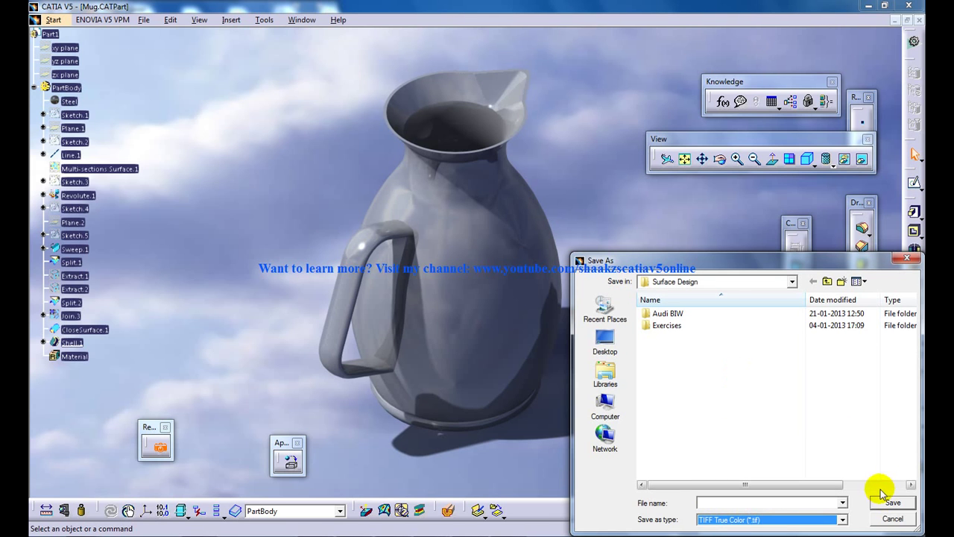
pyautogui.click(894, 520)
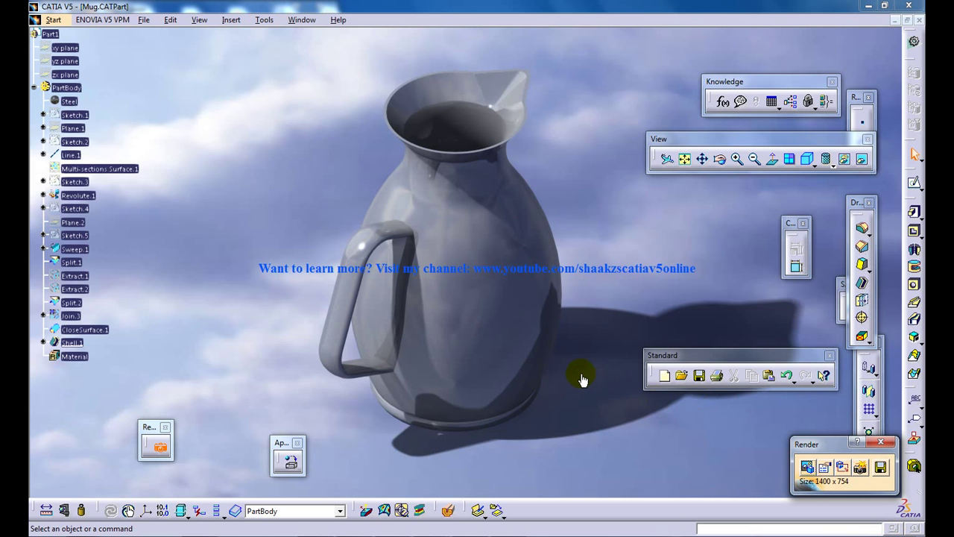